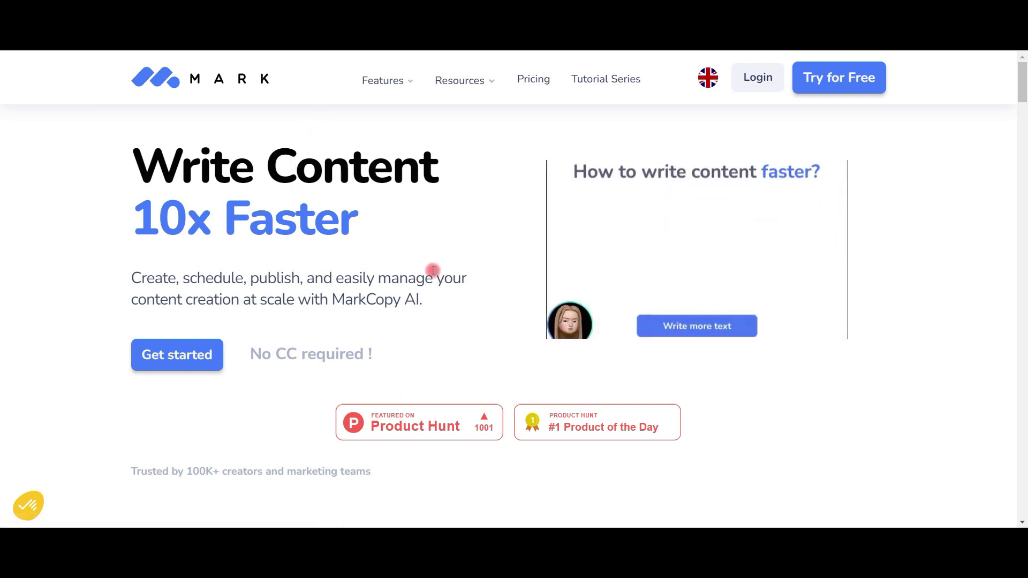
{"action": "scroll", "coordinate": [434, 271], "scroll_direction": "down", "scroll_amount": 1}
{"action": "scroll", "coordinate": [431, 268], "scroll_direction": "down", "scroll_amount": 2}
{"action": "scroll", "coordinate": [399, 355], "scroll_direction": "down", "scroll_amount": 3}
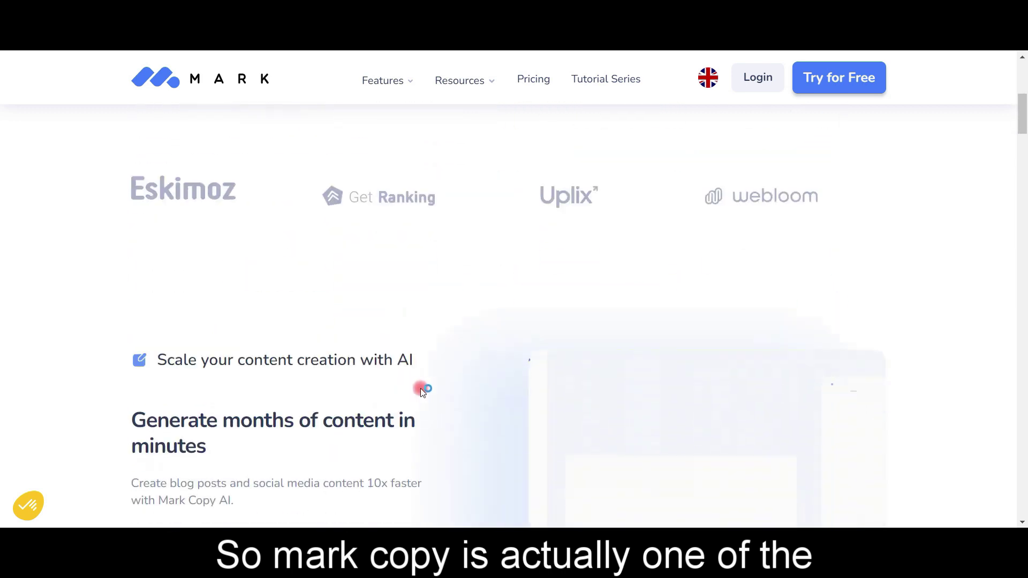
{"action": "scroll", "coordinate": [422, 390], "scroll_direction": "down", "scroll_amount": 3}
{"action": "scroll", "coordinate": [499, 407], "scroll_direction": "down", "scroll_amount": 3}
{"action": "scroll", "coordinate": [499, 407], "scroll_direction": "down", "scroll_amount": 3}
{"action": "scroll", "coordinate": [498, 407], "scroll_direction": "down", "scroll_amount": 2}
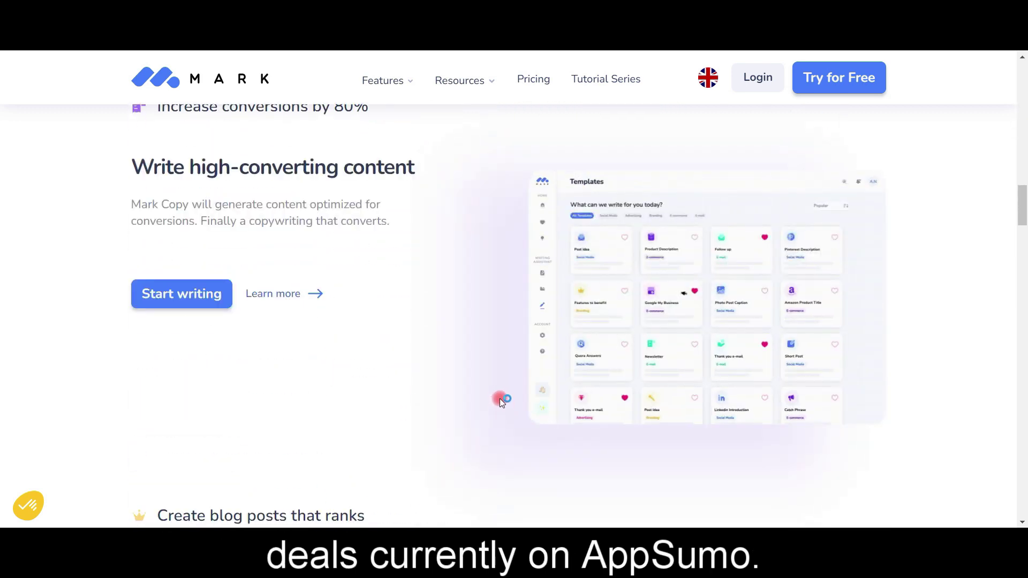
{"action": "scroll", "coordinate": [499, 398], "scroll_direction": "down", "scroll_amount": 2}
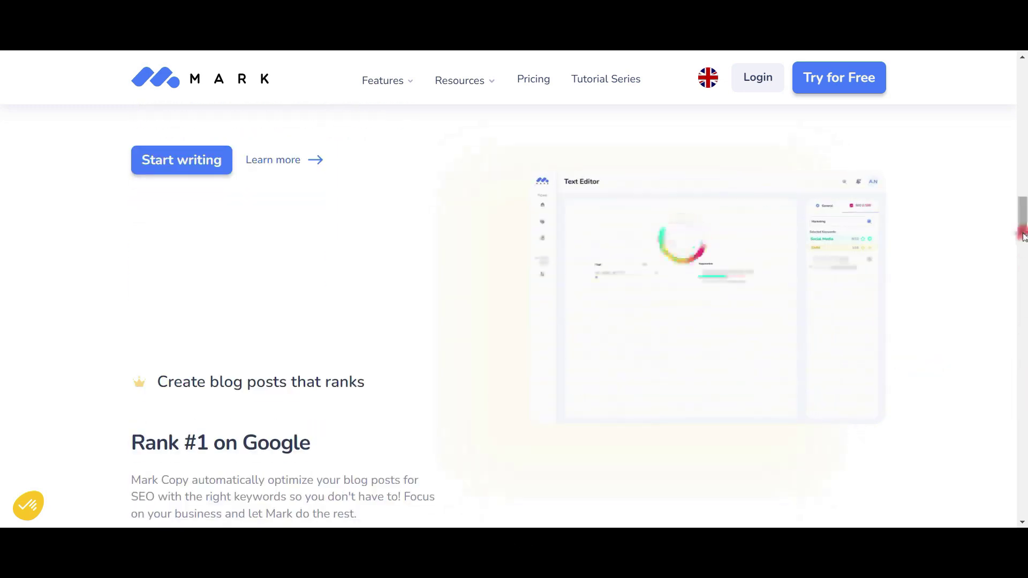
{"action": "scroll", "coordinate": [1022, 229], "scroll_direction": "down", "scroll_amount": 1}
{"action": "left_click_drag", "start_coordinate": [1024, 234], "coordinate": [1023, 519]}
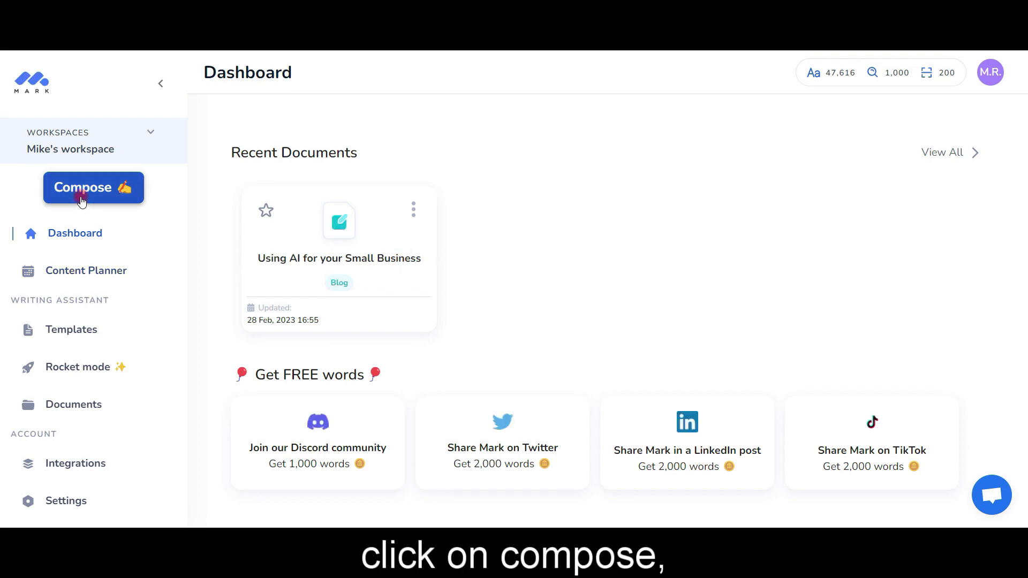
- Begin a new piece from Compose and pick the Rocket mode Blog post card
{"action": "left_click", "coordinate": [81, 201]}
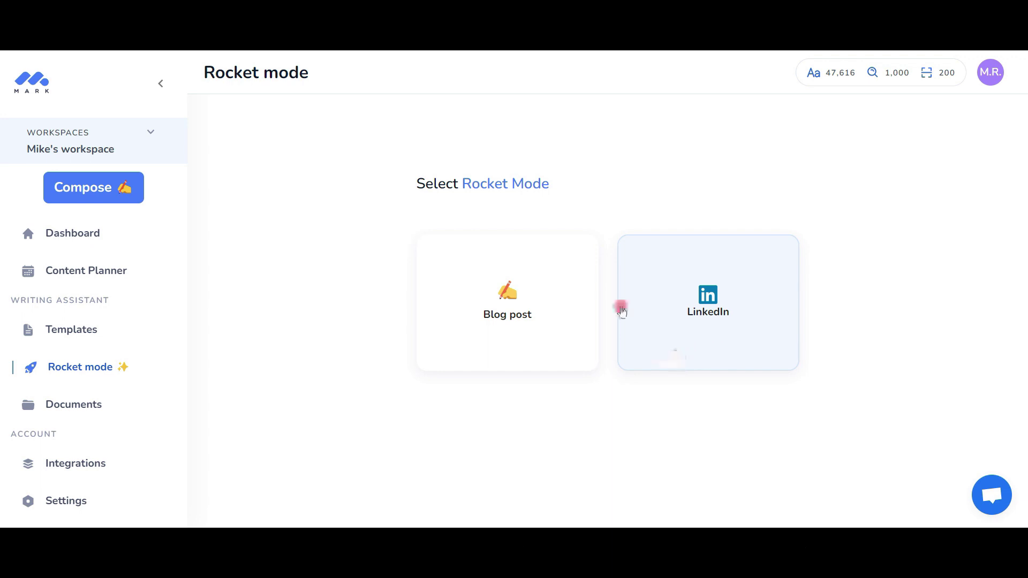
{"action": "left_click", "coordinate": [521, 325]}
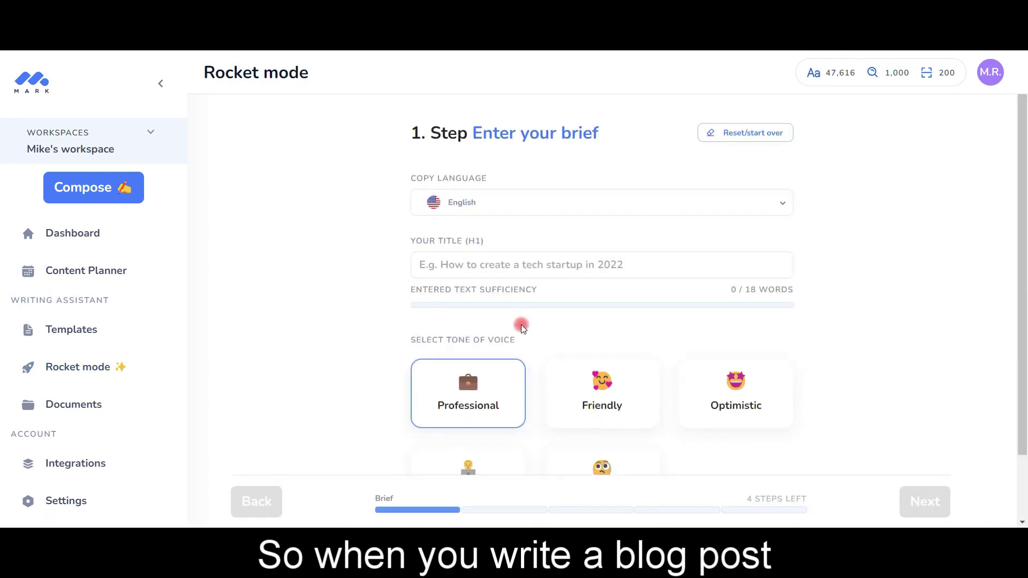
- Enter the H1 title 'The impact of Generative AI in 2023 for small business' and continue to SEO
{"action": "left_click", "coordinate": [560, 255]}
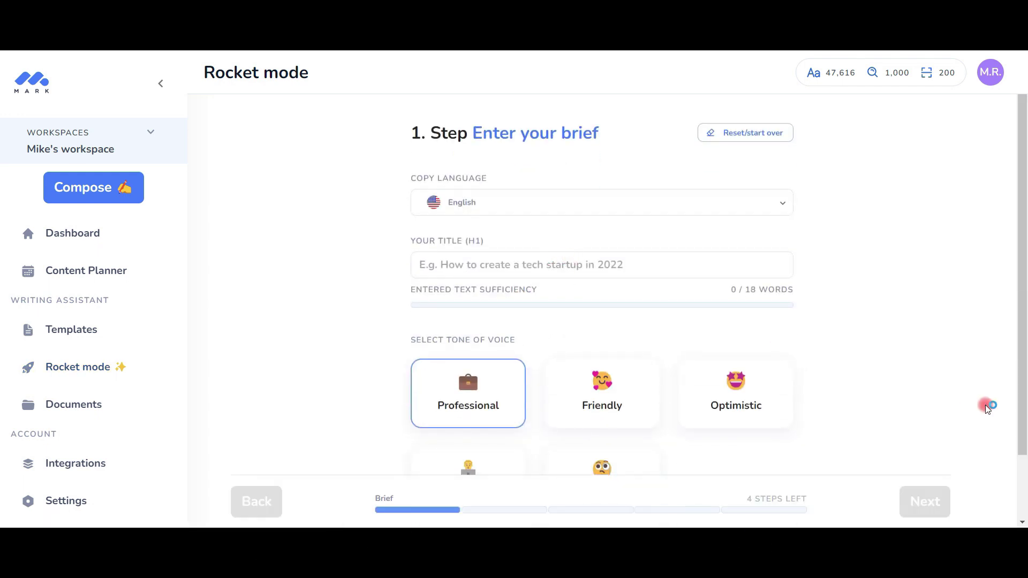
{"action": "scroll", "coordinate": [988, 409], "scroll_direction": "down", "scroll_amount": 1}
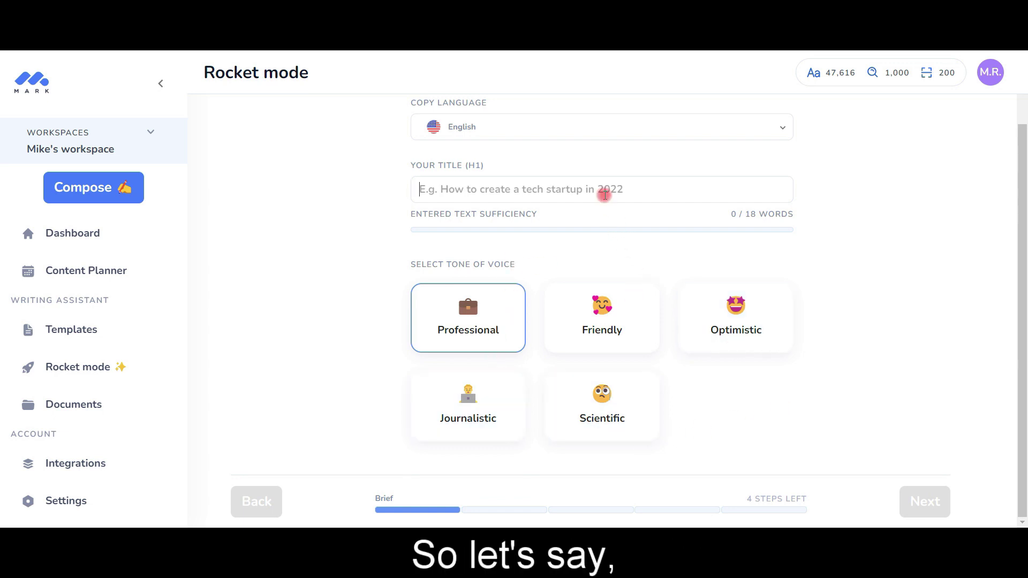
{"action": "left_click", "coordinate": [603, 191]}
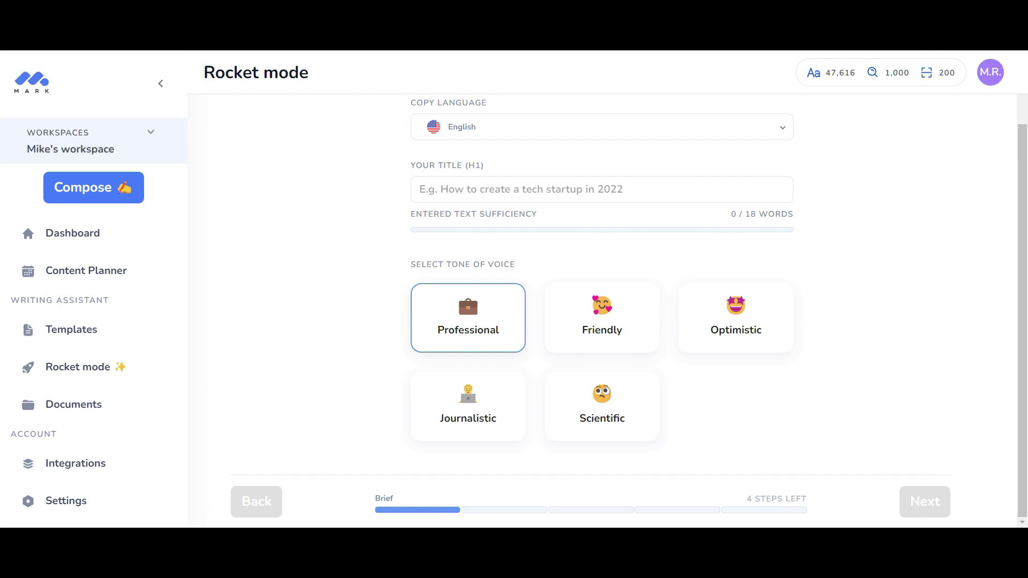
{"action": "type", "text": "Gener"}
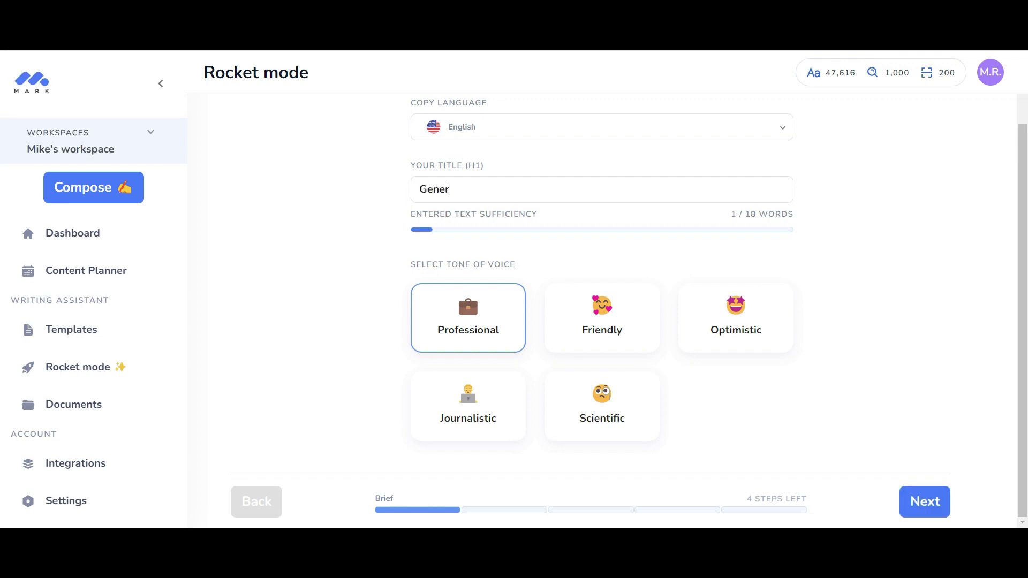
{"action": "type", "text": "ative AI"}
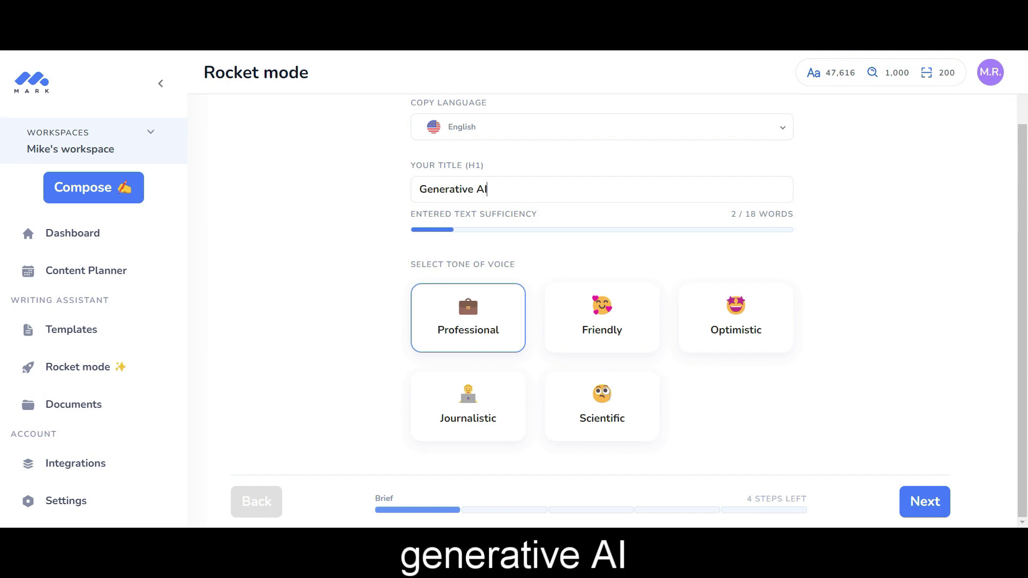
{"action": "type", "text": " in 20"}
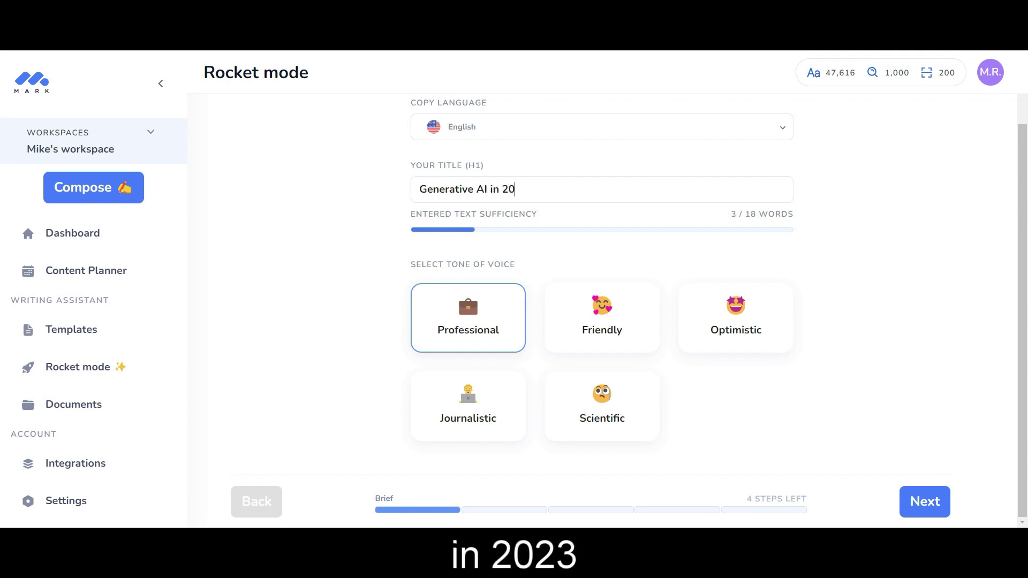
{"action": "type", "text": "23 for s"}
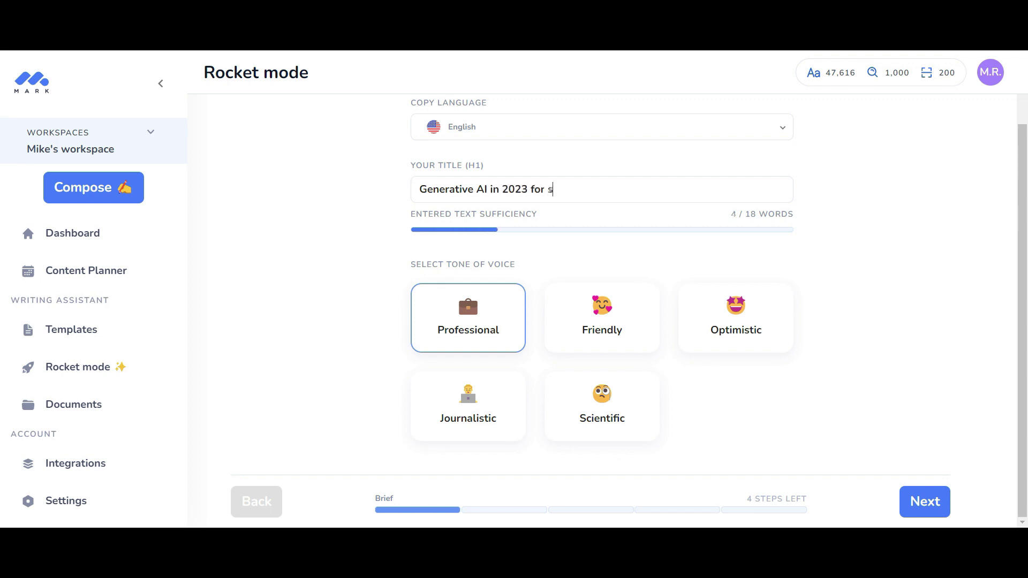
{"action": "type", "text": "mall business"}
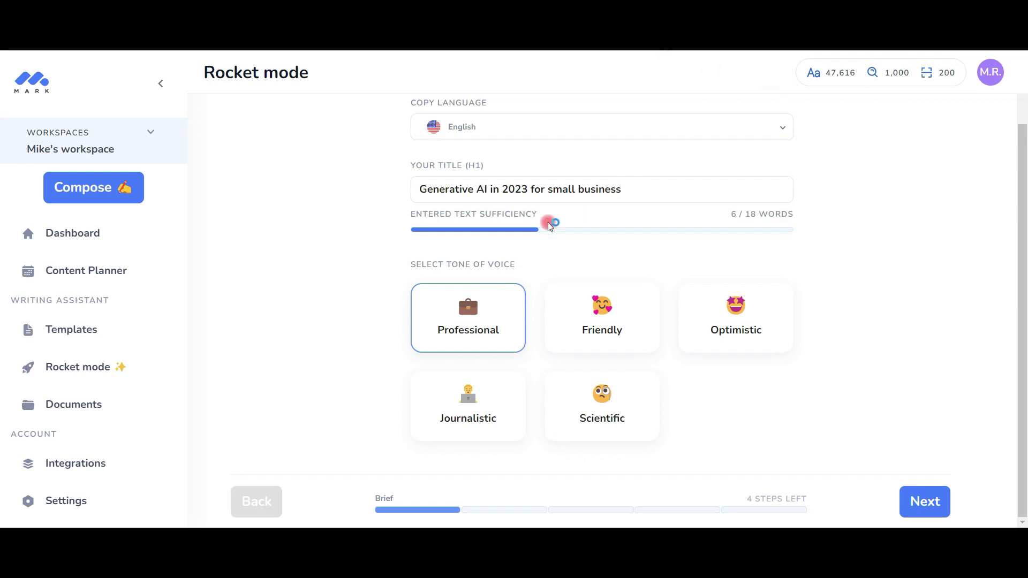
{"action": "left_click_drag", "start_coordinate": [419, 189], "coordinate": [434, 189]}
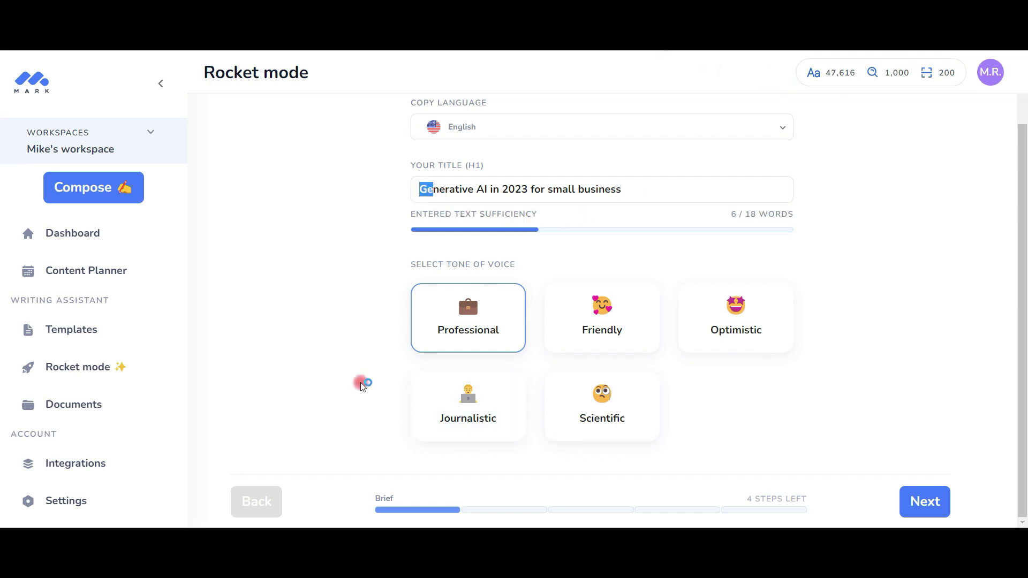
{"action": "key", "text": "Left"}
{"action": "type", "text": "The im"}
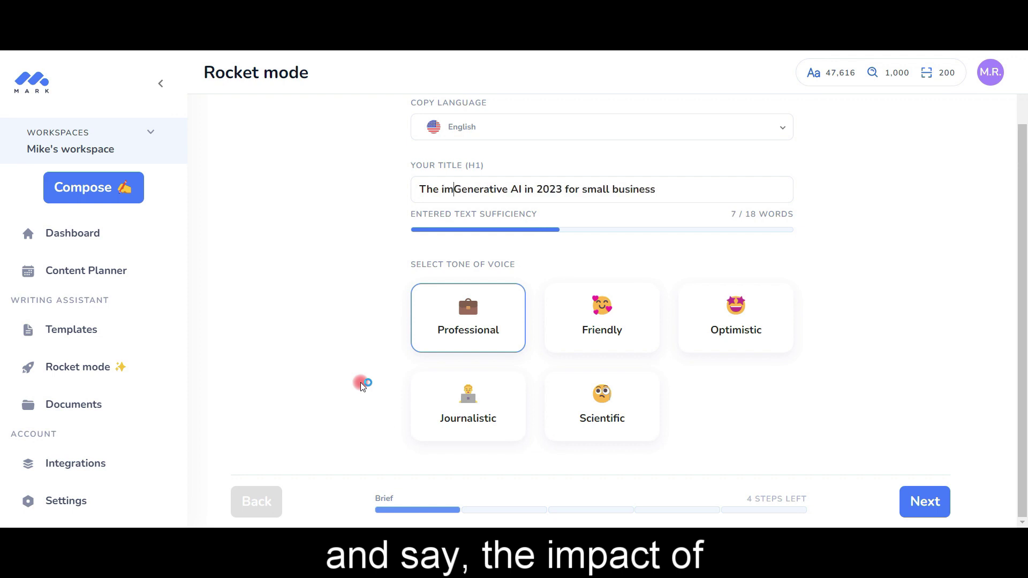
{"action": "type", "text": "pact of"}
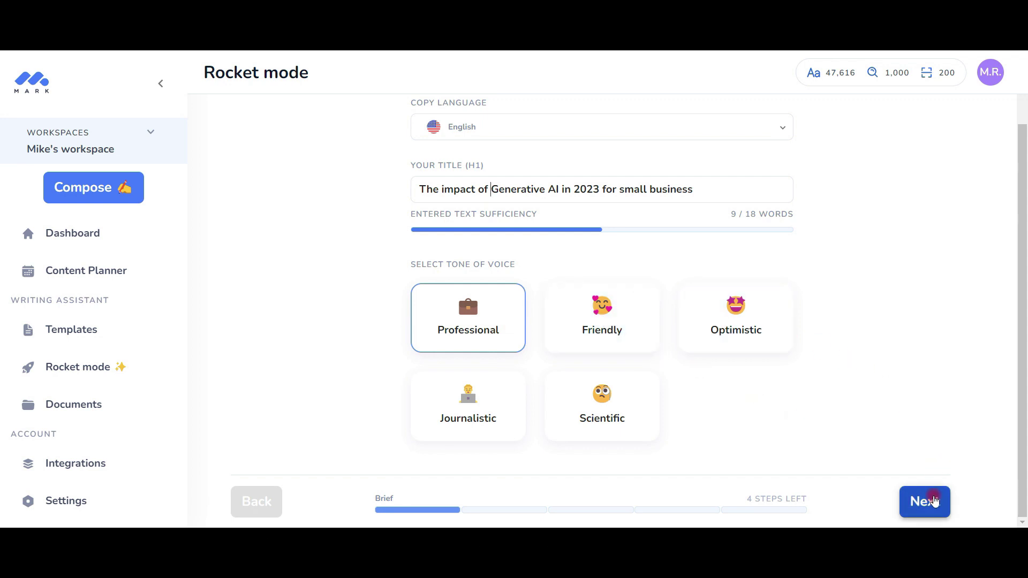
{"action": "left_click", "coordinate": [921, 502]}
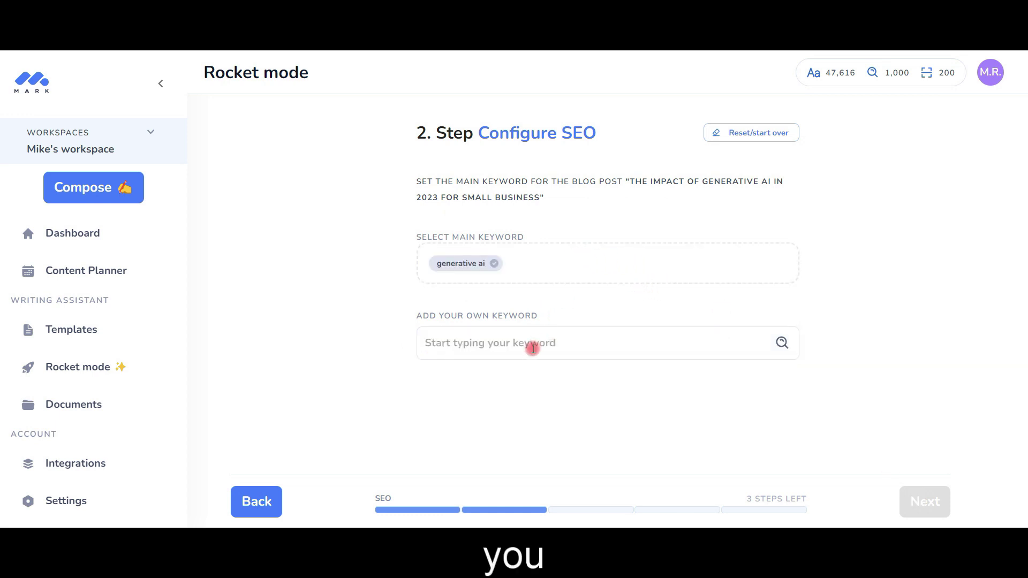
{"action": "mouse_move", "coordinate": [460, 264]}
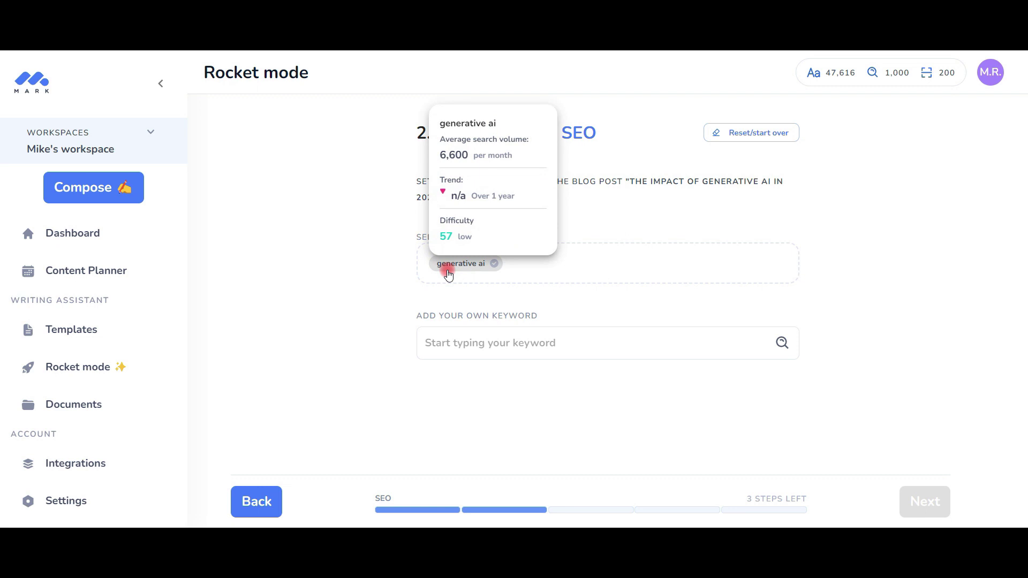
- Add keywords 'ai tools' and 'ai tools for business' alongside 'generative ai', then continue
{"action": "left_click", "coordinate": [536, 342]}
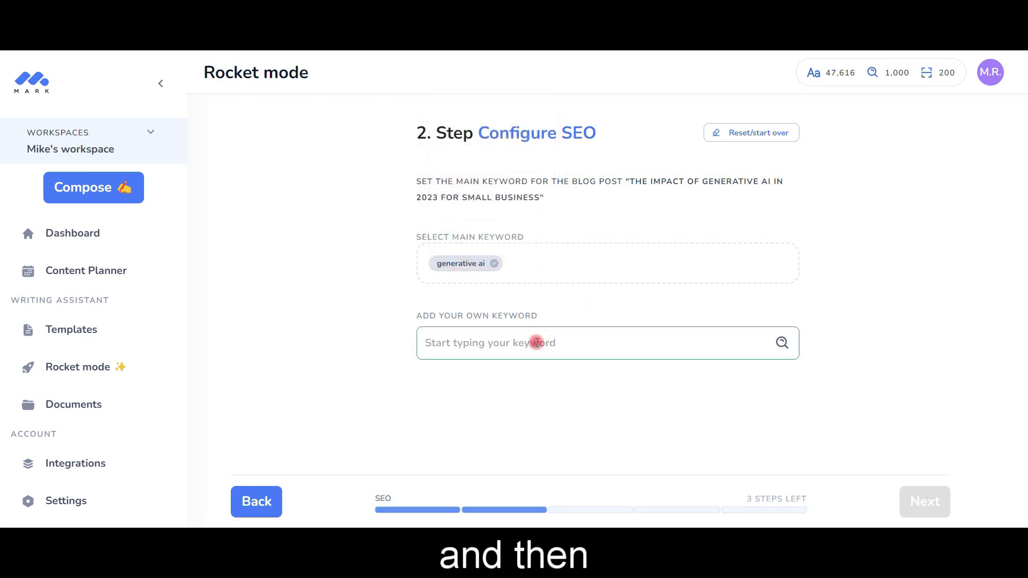
{"action": "type", "text": "ai to"}
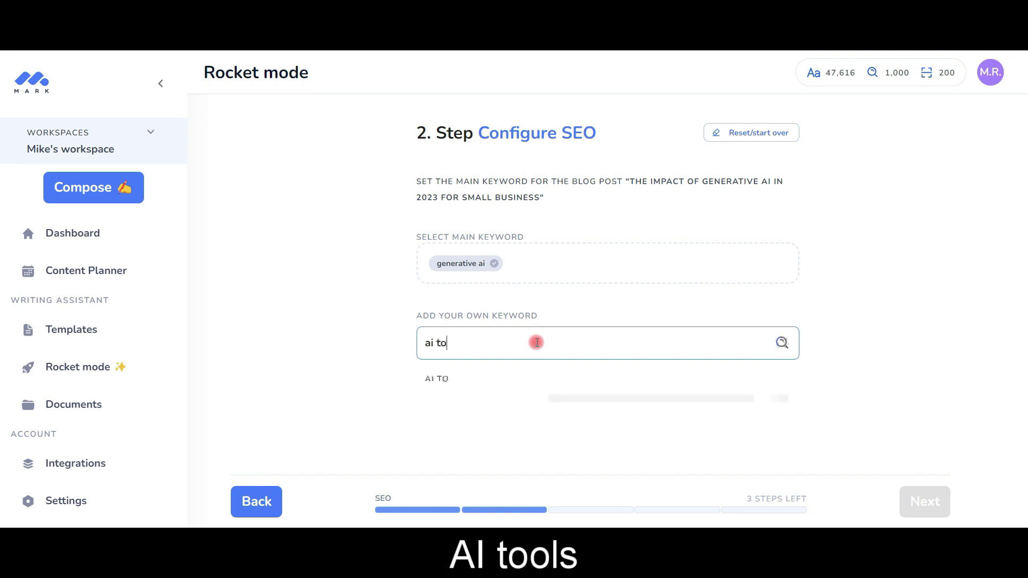
{"action": "type", "text": "ols"}
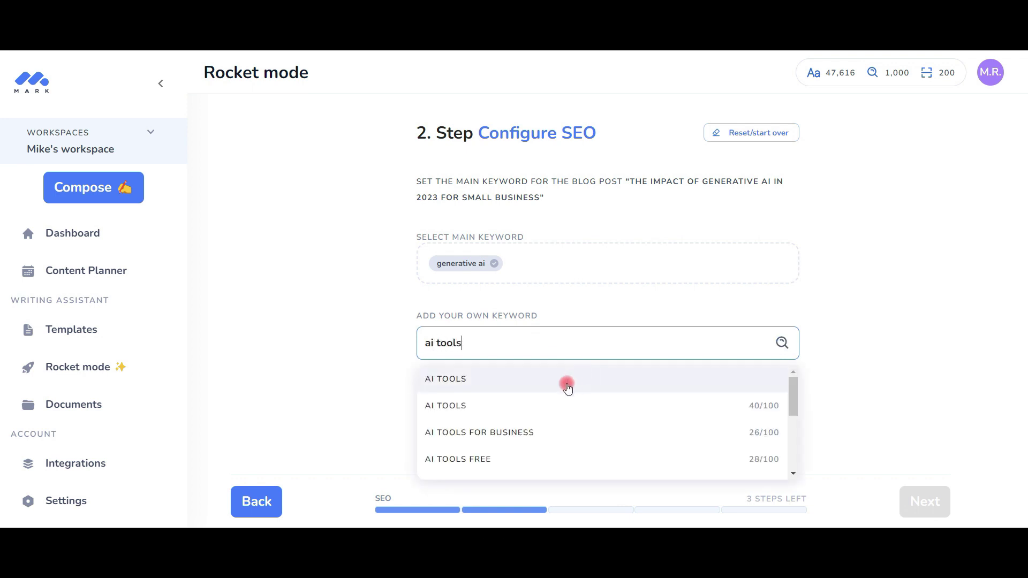
{"action": "left_click", "coordinate": [567, 382]}
{"action": "left_click", "coordinate": [593, 347]}
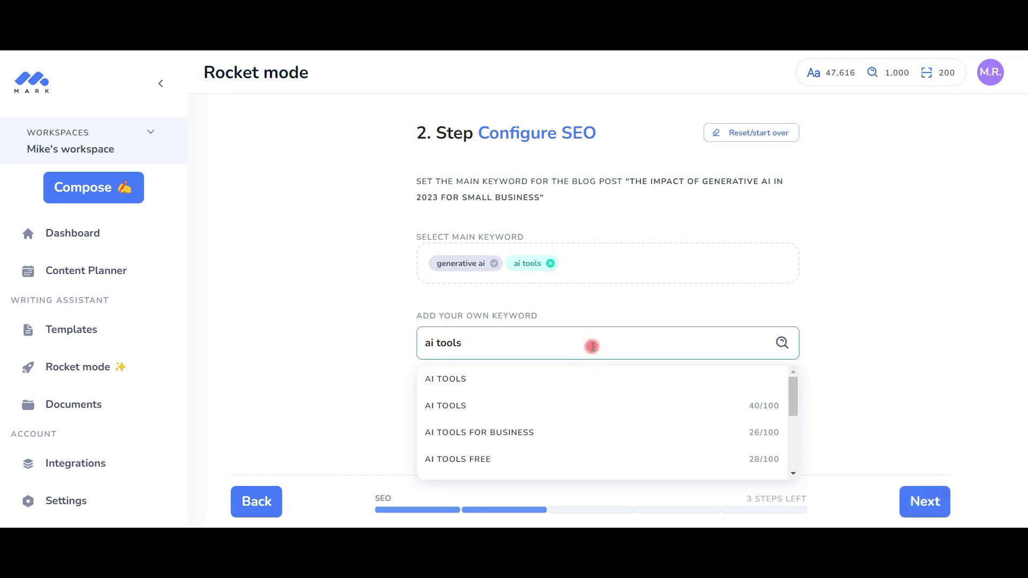
{"action": "left_click", "coordinate": [538, 445]}
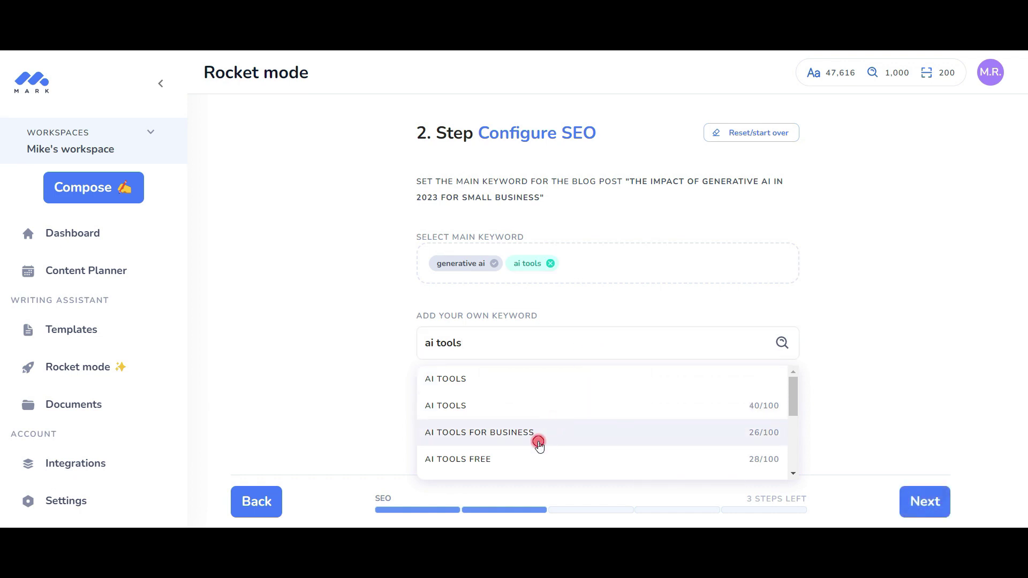
{"action": "left_click", "coordinate": [901, 382]}
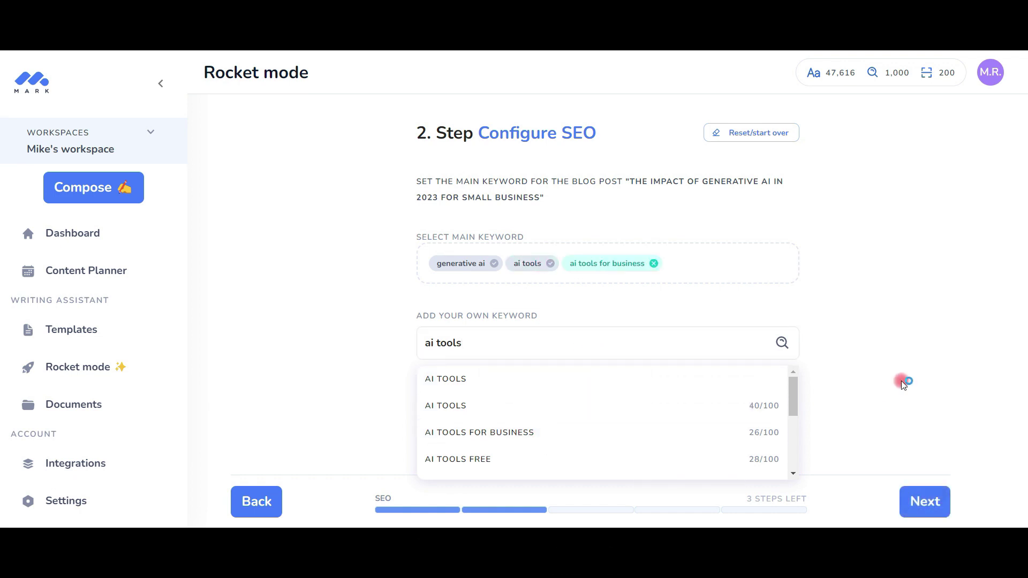
{"action": "left_click", "coordinate": [932, 501]}
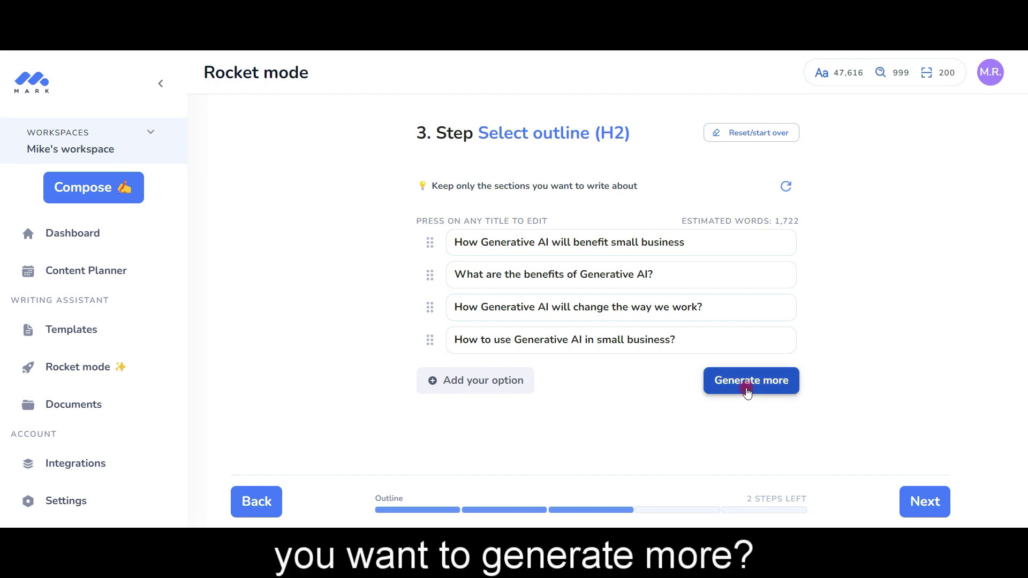
- Generate more headings, delete four unwanted H2s including the game changer and efficiency ones
{"action": "left_click", "coordinate": [747, 390]}
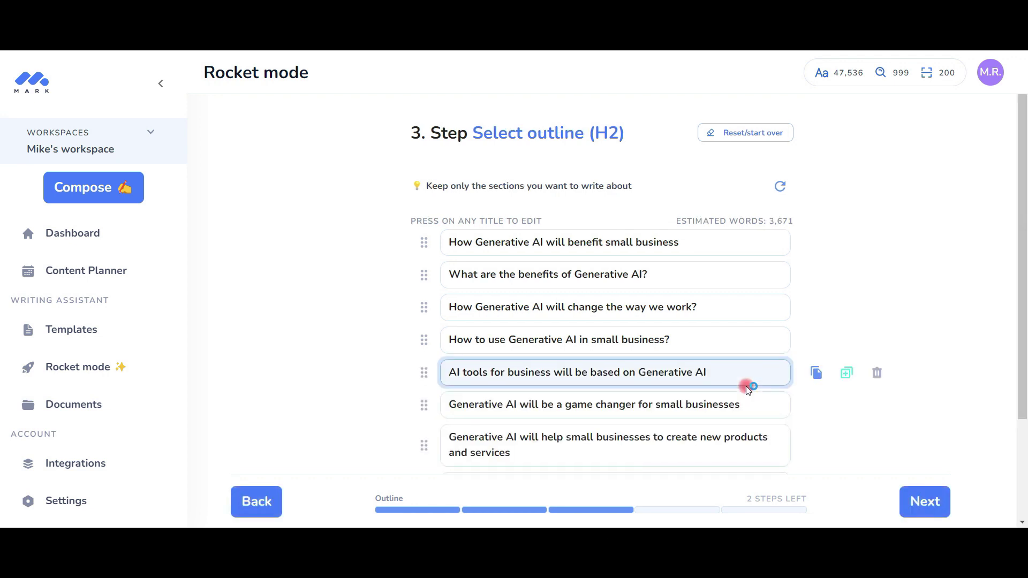
{"action": "scroll", "coordinate": [747, 389], "scroll_direction": "down", "scroll_amount": 1}
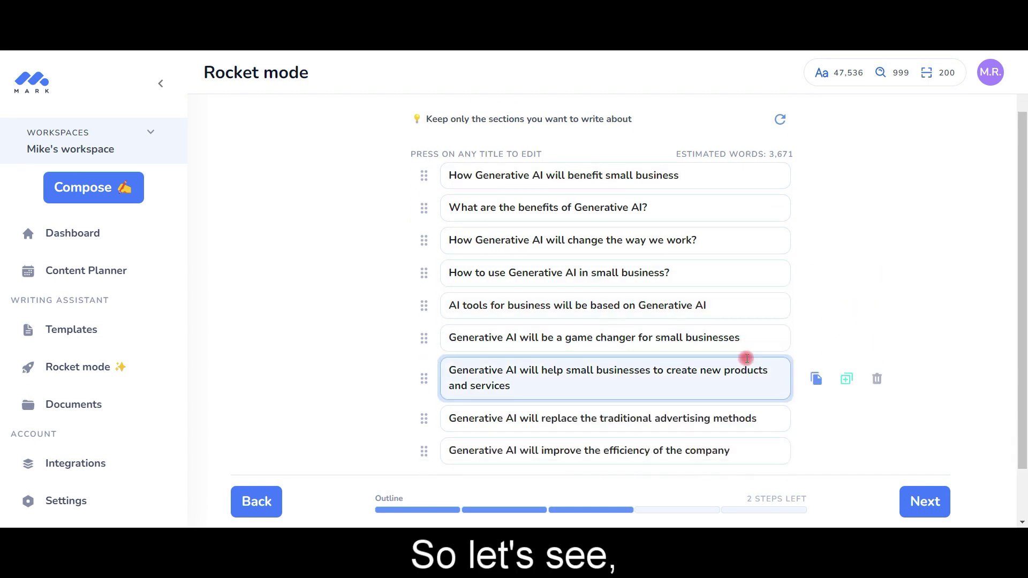
{"action": "mouse_move", "coordinate": [615, 337]}
{"action": "left_click", "coordinate": [879, 344]}
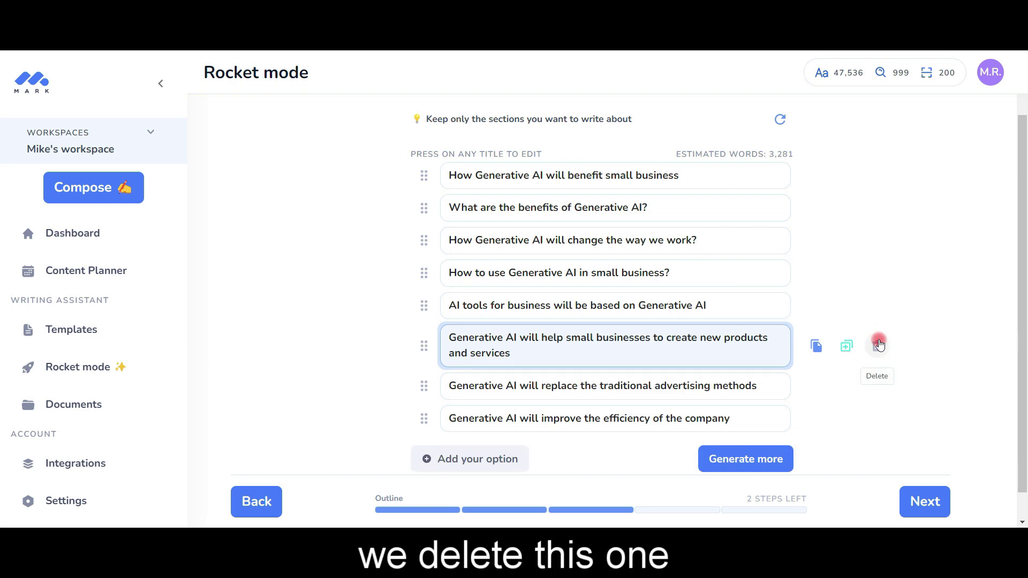
{"action": "left_click", "coordinate": [880, 344]}
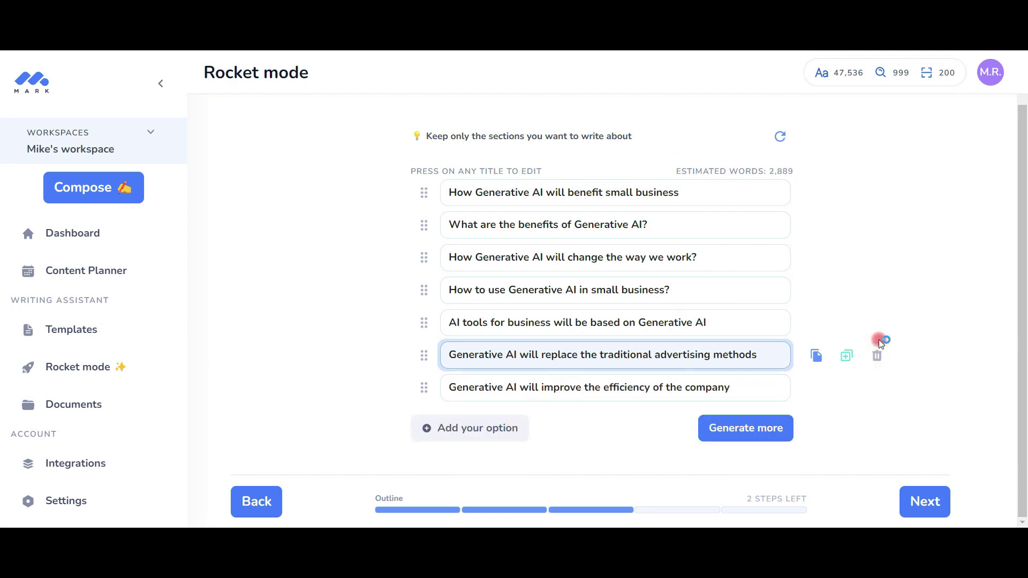
{"action": "left_click", "coordinate": [879, 357]}
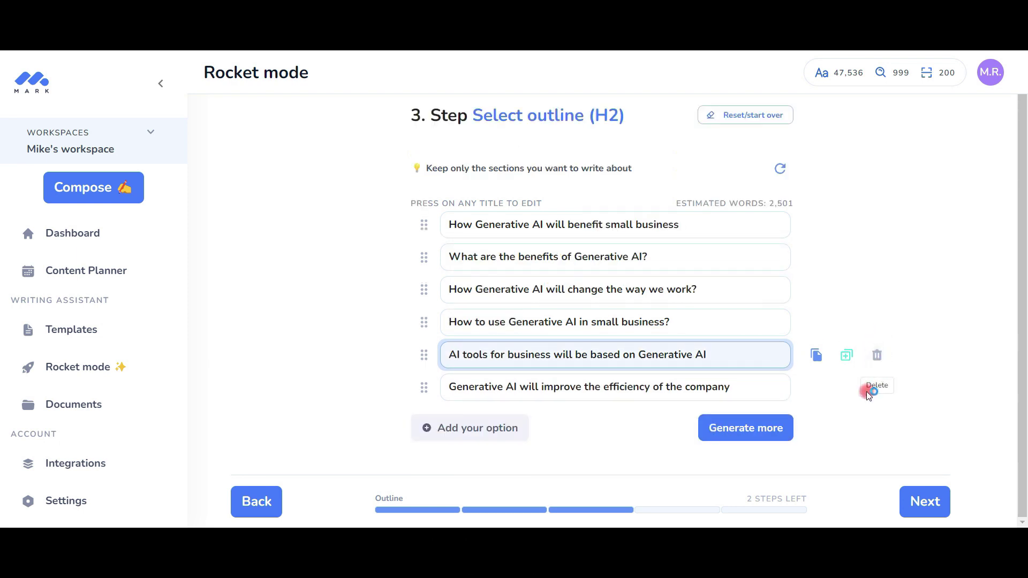
{"action": "left_click", "coordinate": [879, 387]}
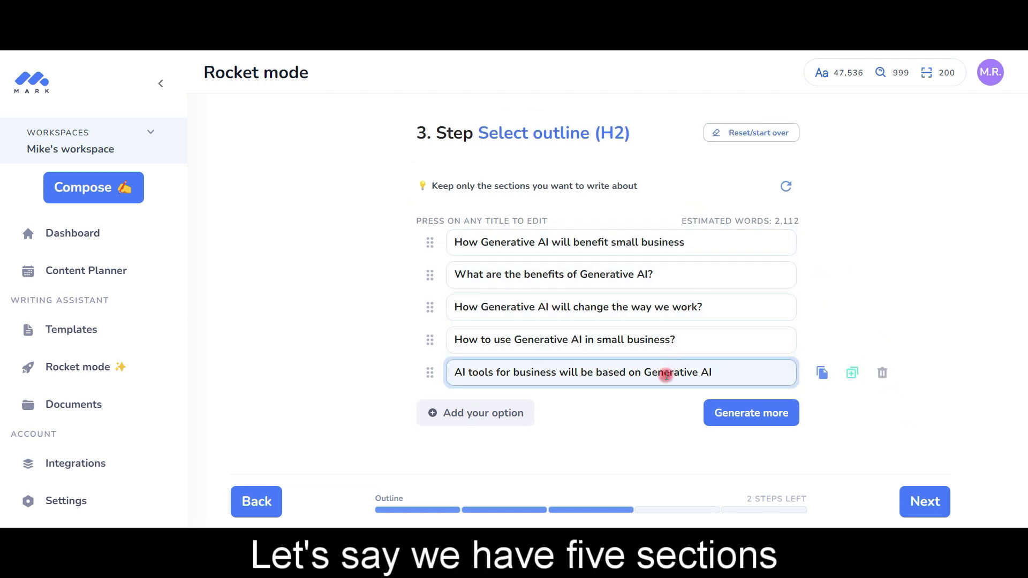
{"action": "left_click", "coordinate": [919, 498]}
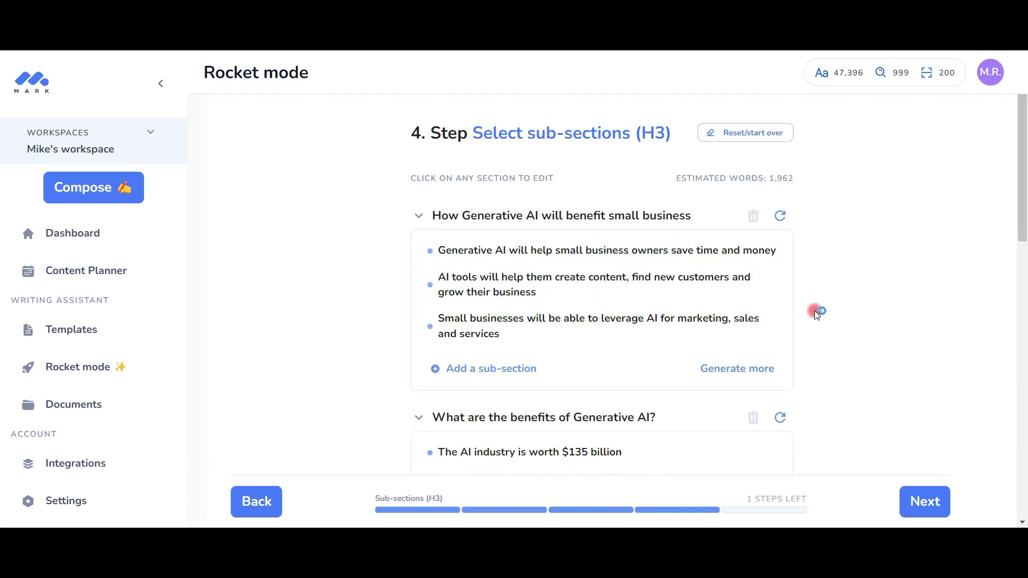
{"action": "mouse_move", "coordinate": [601, 325]}
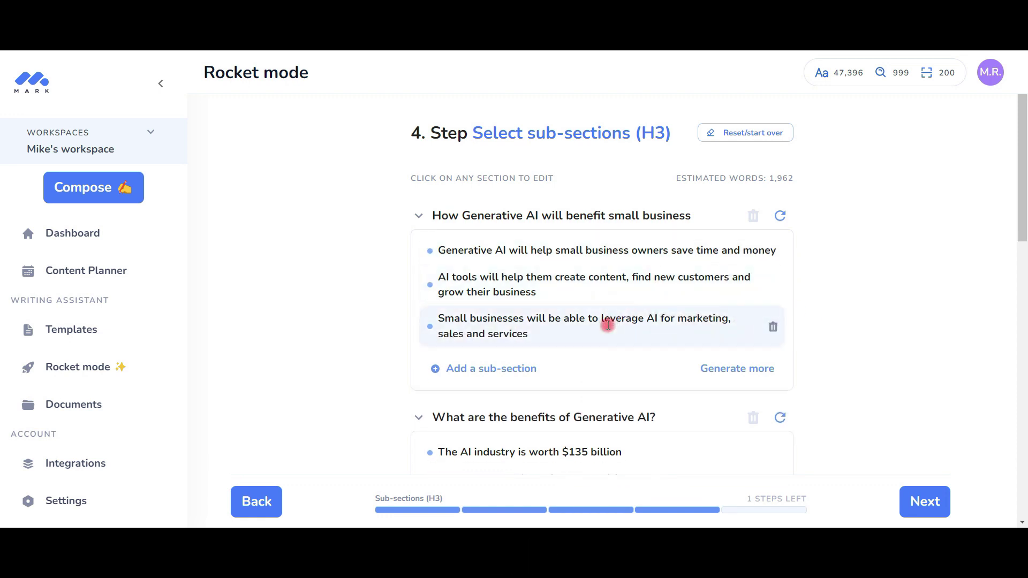
{"action": "scroll", "coordinate": [607, 325], "scroll_direction": "down", "scroll_amount": 1}
{"action": "scroll", "coordinate": [607, 326], "scroll_direction": "down", "scroll_amount": 2}
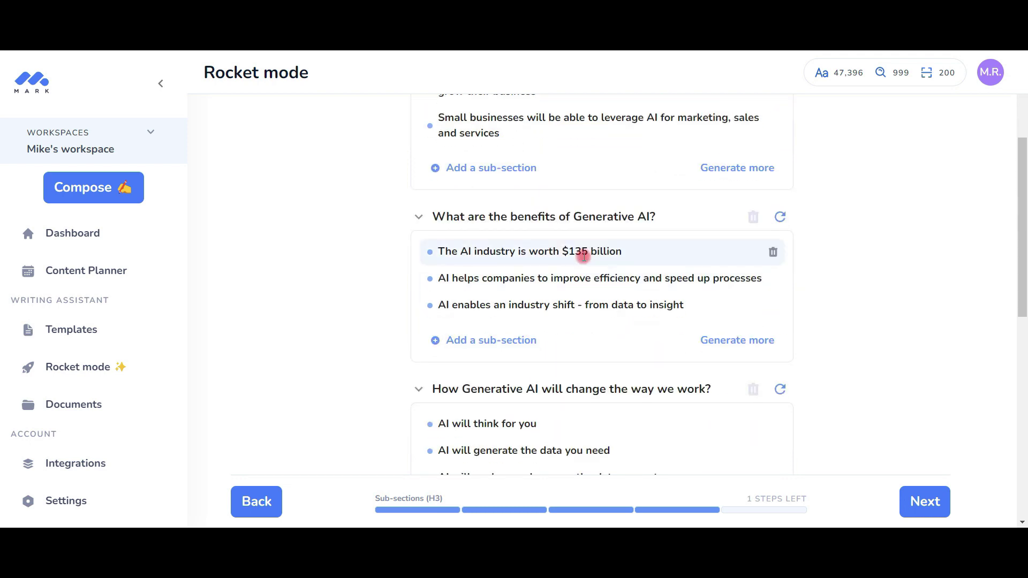
{"action": "scroll", "coordinate": [565, 406], "scroll_direction": "down", "scroll_amount": 1}
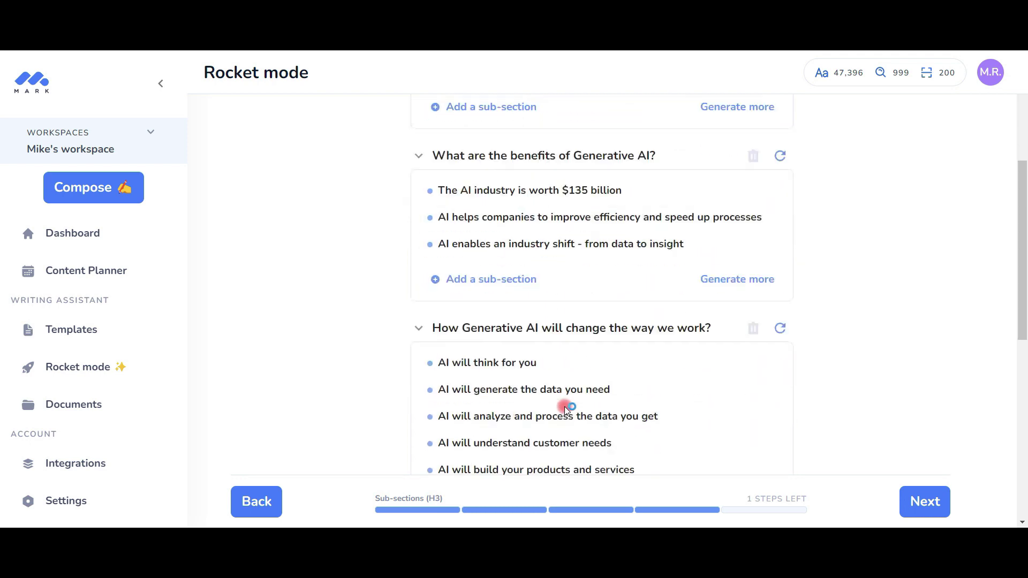
{"action": "scroll", "coordinate": [565, 407], "scroll_direction": "down", "scroll_amount": 1}
{"action": "scroll", "coordinate": [565, 407], "scroll_direction": "down", "scroll_amount": 2}
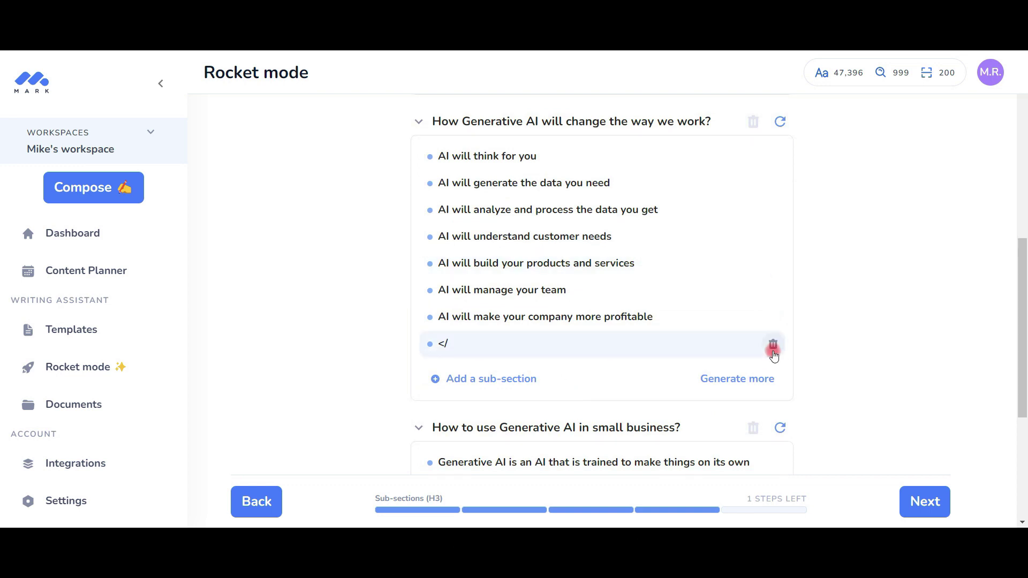
- Remove the stray '</' H3 bullet and advance to Review content
{"action": "left_click", "coordinate": [775, 346]}
{"action": "scroll", "coordinate": [623, 420], "scroll_direction": "down", "scroll_amount": 1}
{"action": "scroll", "coordinate": [623, 420], "scroll_direction": "down", "scroll_amount": 2}
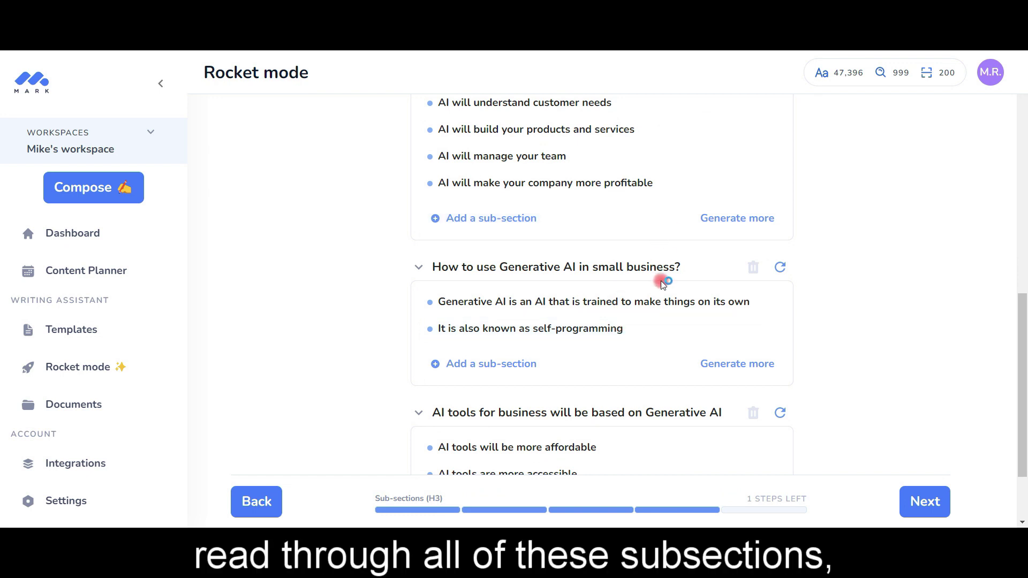
{"action": "scroll", "coordinate": [658, 281], "scroll_direction": "down", "scroll_amount": 2}
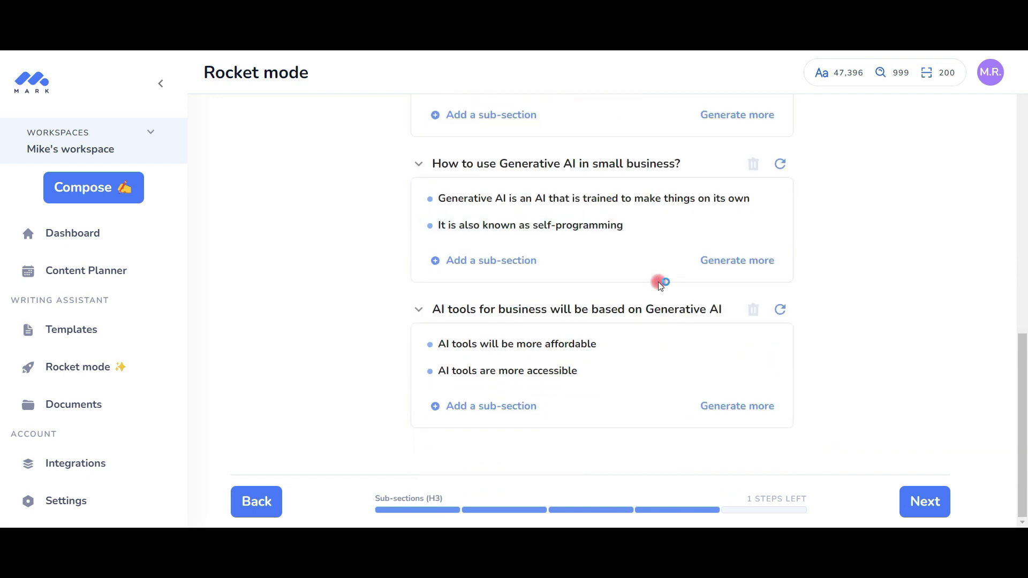
{"action": "mouse_move", "coordinate": [594, 370]}
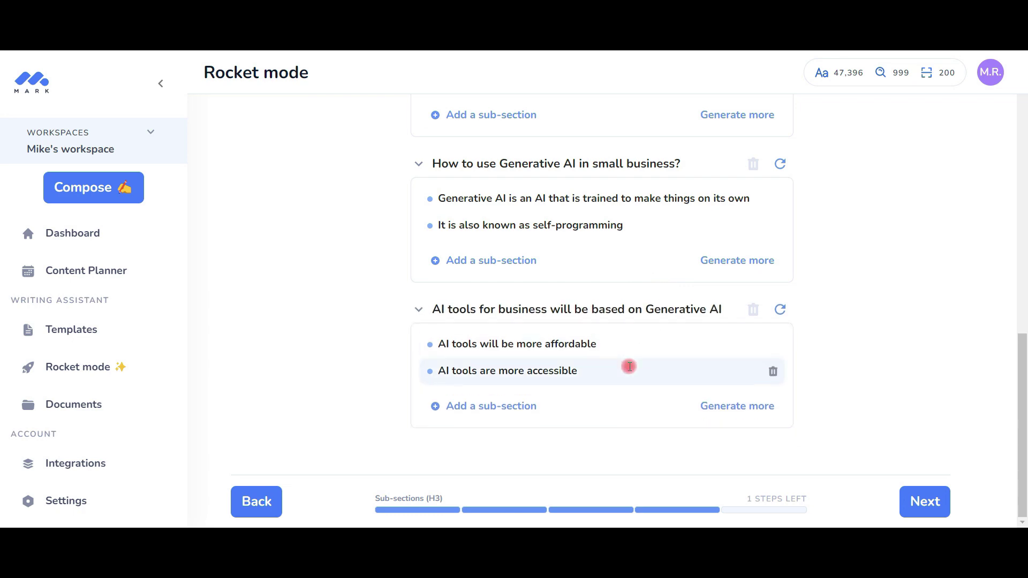
{"action": "scroll", "coordinate": [861, 421], "scroll_direction": "up", "scroll_amount": 4}
{"action": "scroll", "coordinate": [851, 414], "scroll_direction": "up", "scroll_amount": 3}
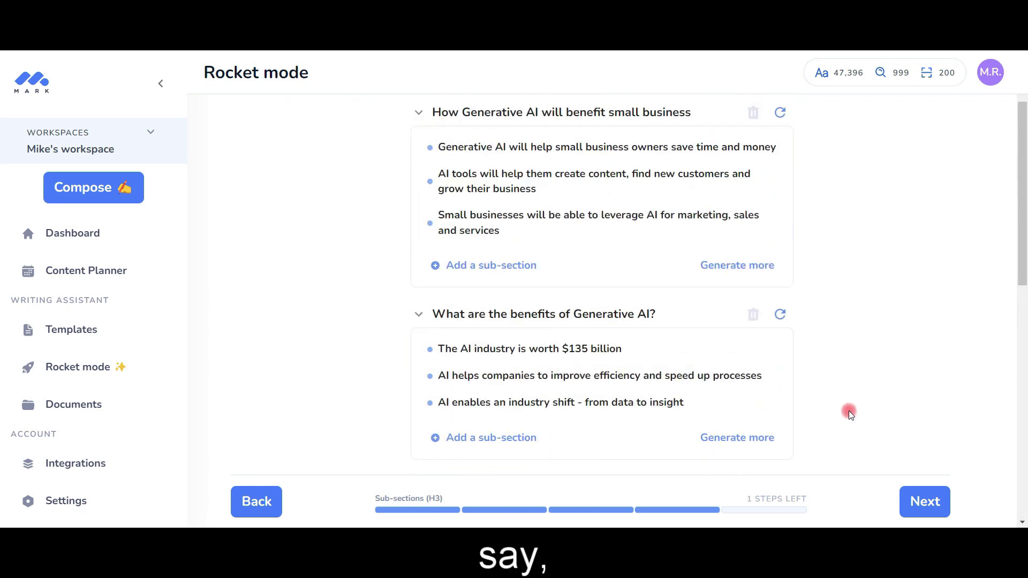
{"action": "scroll", "coordinate": [848, 411], "scroll_direction": "up", "scroll_amount": 2}
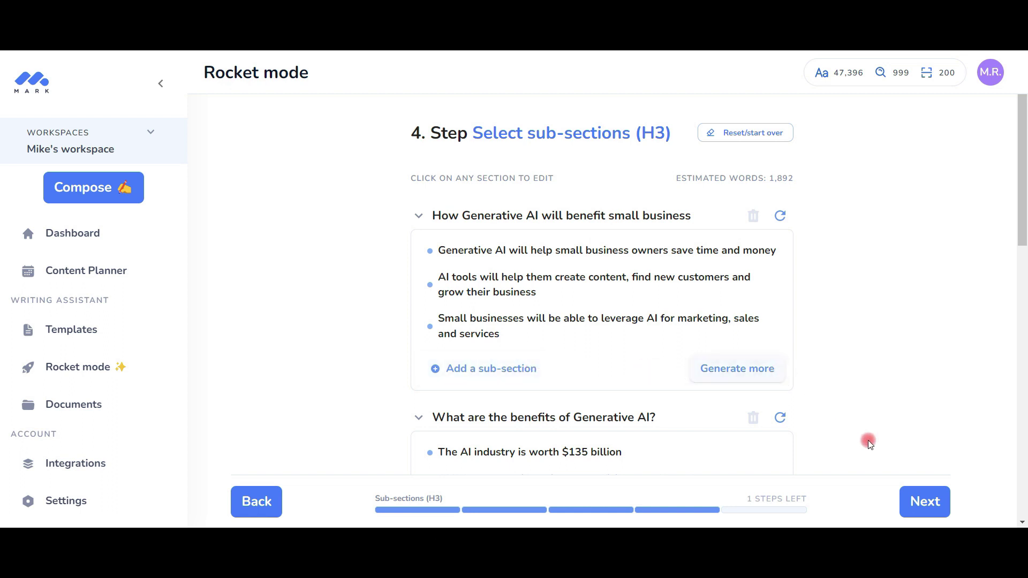
{"action": "left_click", "coordinate": [924, 501]}
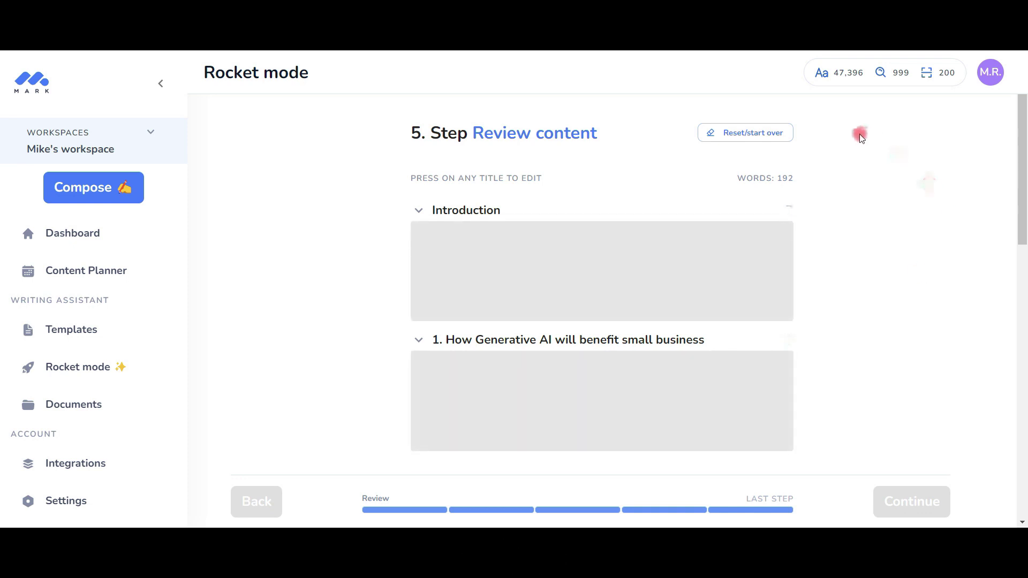
{"action": "scroll", "coordinate": [816, 397], "scroll_direction": "down", "scroll_amount": 3}
{"action": "scroll", "coordinate": [816, 397], "scroll_direction": "down", "scroll_amount": 3}
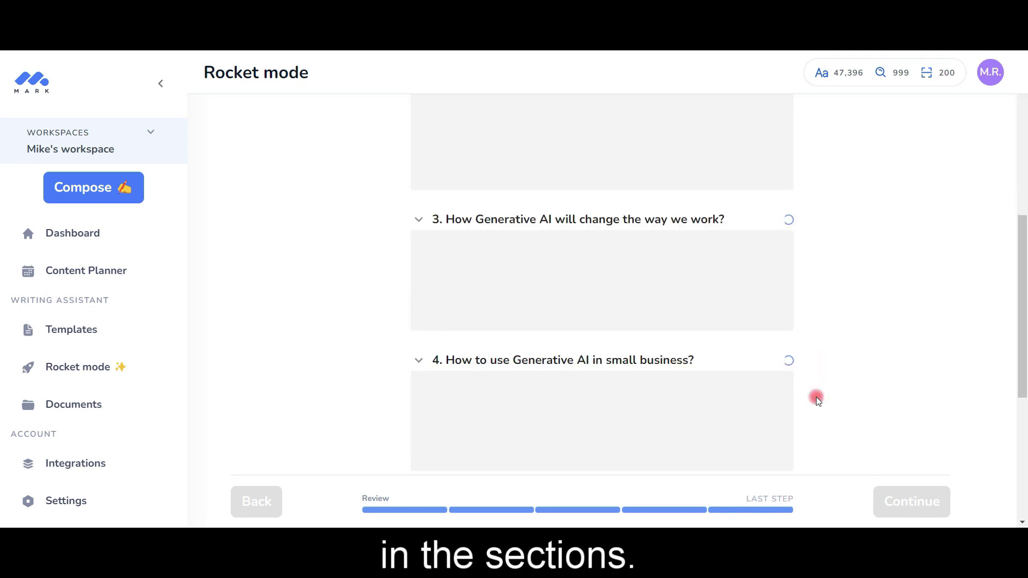
{"action": "scroll", "coordinate": [816, 397], "scroll_direction": "down", "scroll_amount": 3}
{"action": "scroll", "coordinate": [816, 397], "scroll_direction": "down", "scroll_amount": 1}
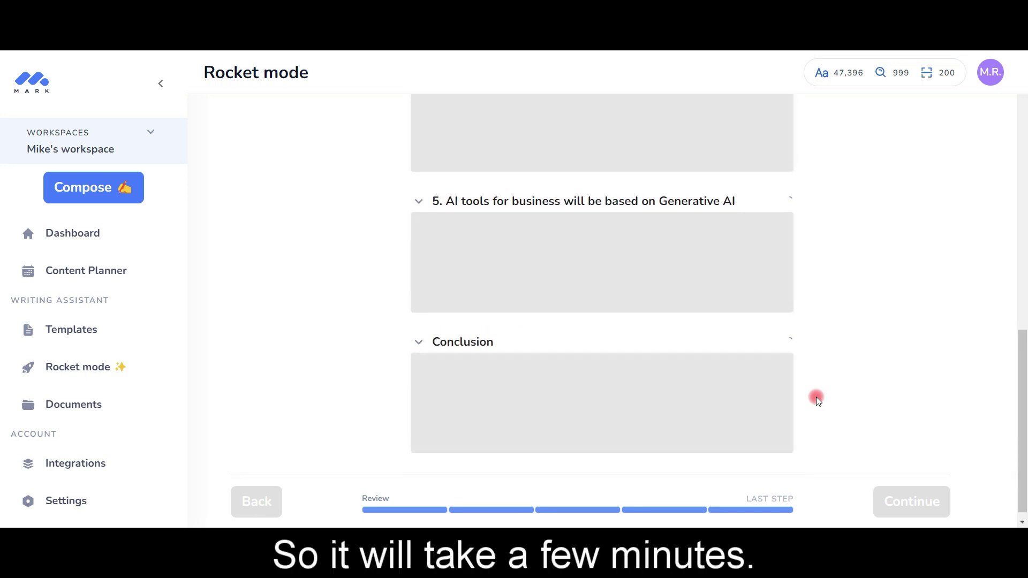
{"action": "scroll", "coordinate": [816, 397], "scroll_direction": "up", "scroll_amount": 5}
{"action": "scroll", "coordinate": [817, 397], "scroll_direction": "up", "scroll_amount": 2}
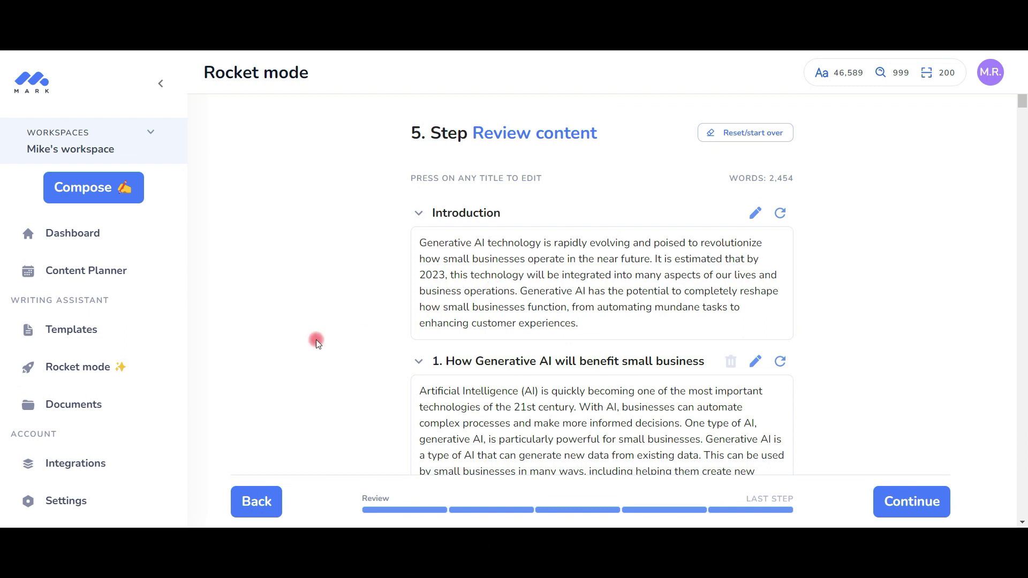
{"action": "scroll", "coordinate": [631, 335], "scroll_direction": "down", "scroll_amount": 3}
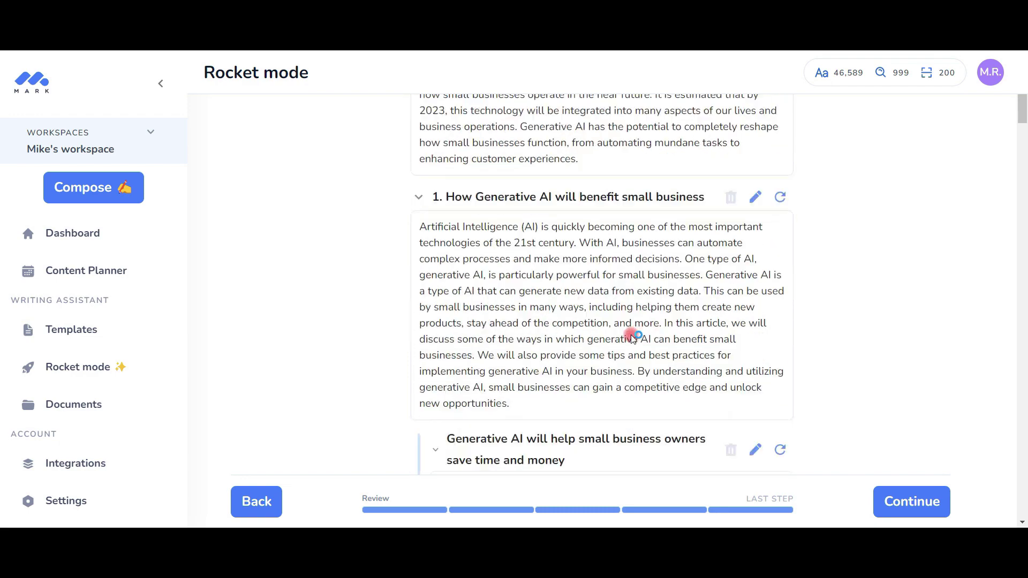
{"action": "scroll", "coordinate": [531, 365], "scroll_direction": "down", "scroll_amount": 3}
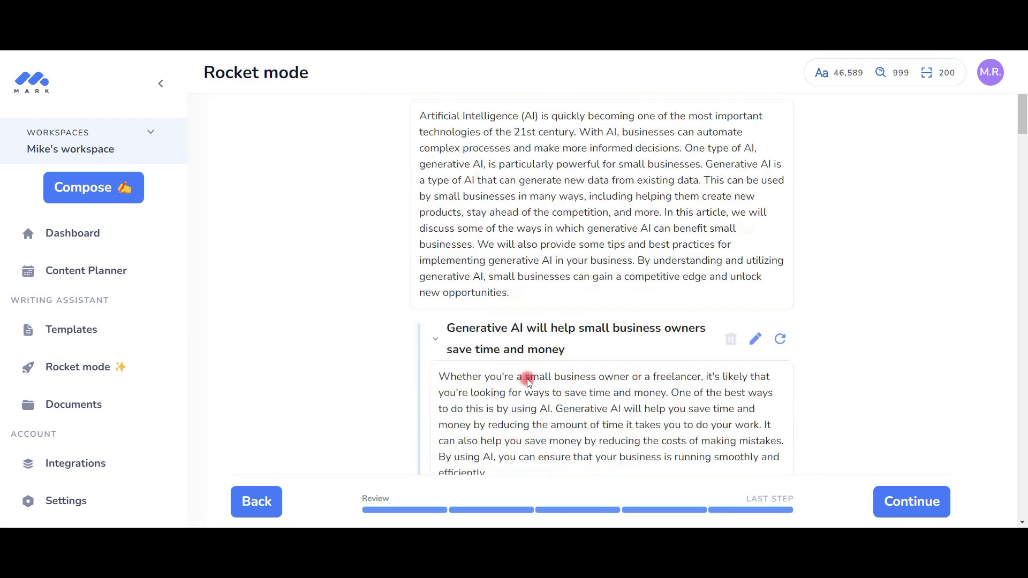
{"action": "scroll", "coordinate": [535, 322], "scroll_direction": "down", "scroll_amount": 3}
{"action": "scroll", "coordinate": [535, 322], "scroll_direction": "down", "scroll_amount": 3}
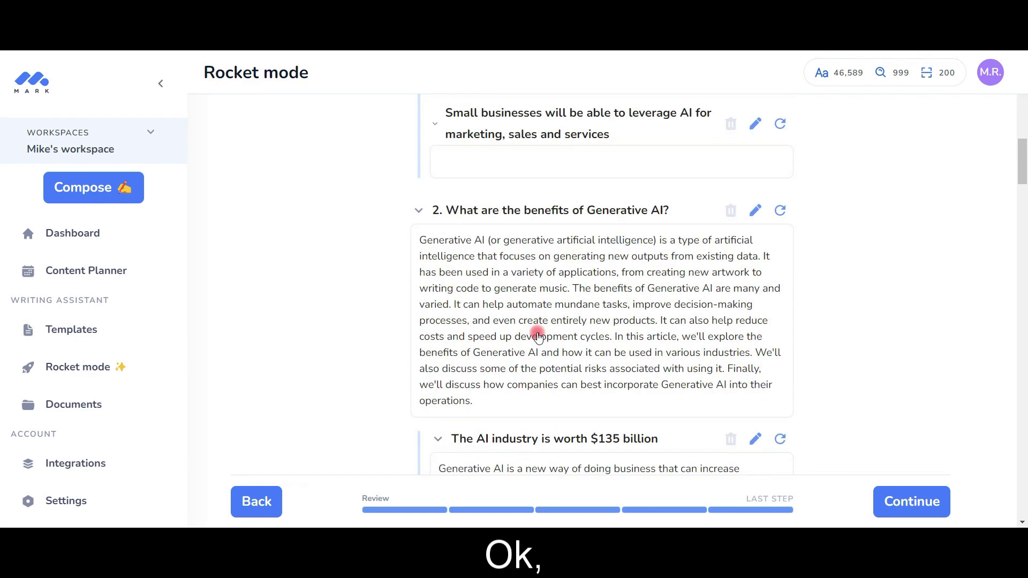
{"action": "scroll", "coordinate": [535, 333], "scroll_direction": "down", "scroll_amount": 3}
{"action": "scroll", "coordinate": [536, 333], "scroll_direction": "down", "scroll_amount": 3}
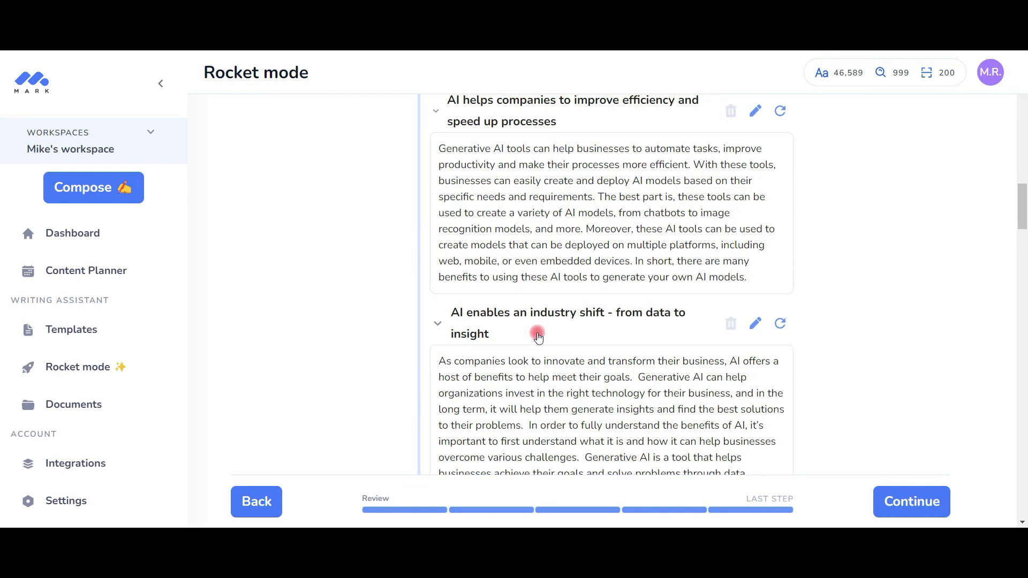
{"action": "scroll", "coordinate": [538, 336], "scroll_direction": "down", "scroll_amount": 3}
{"action": "scroll", "coordinate": [538, 336], "scroll_direction": "down", "scroll_amount": 3}
{"action": "scroll", "coordinate": [538, 336], "scroll_direction": "down", "scroll_amount": 1}
{"action": "scroll", "coordinate": [537, 336], "scroll_direction": "down", "scroll_amount": 3}
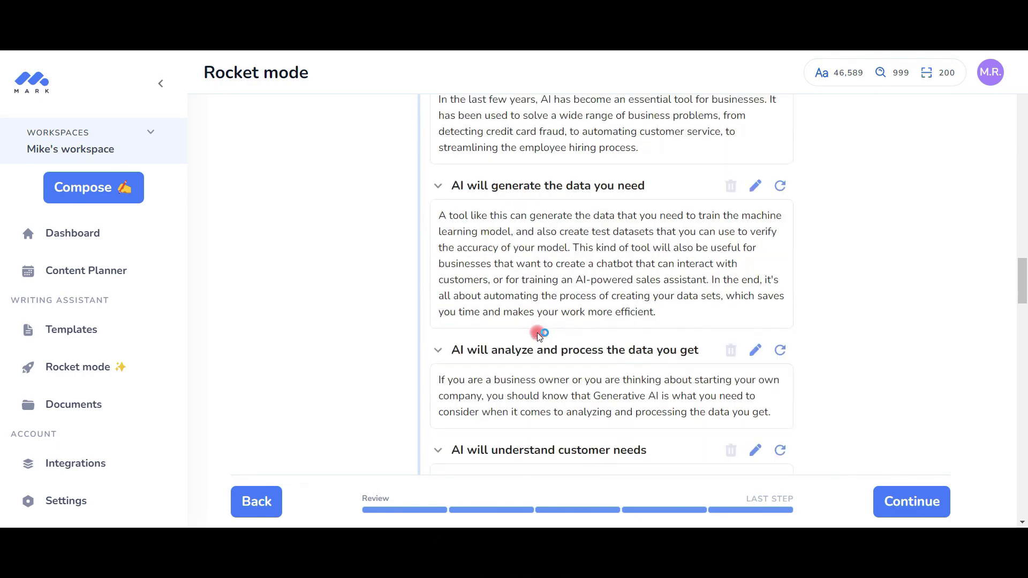
{"action": "scroll", "coordinate": [538, 335], "scroll_direction": "down", "scroll_amount": 3}
{"action": "scroll", "coordinate": [538, 334], "scroll_direction": "down", "scroll_amount": 2}
{"action": "scroll", "coordinate": [537, 334], "scroll_direction": "down", "scroll_amount": 4}
{"action": "scroll", "coordinate": [546, 362], "scroll_direction": "down", "scroll_amount": 2}
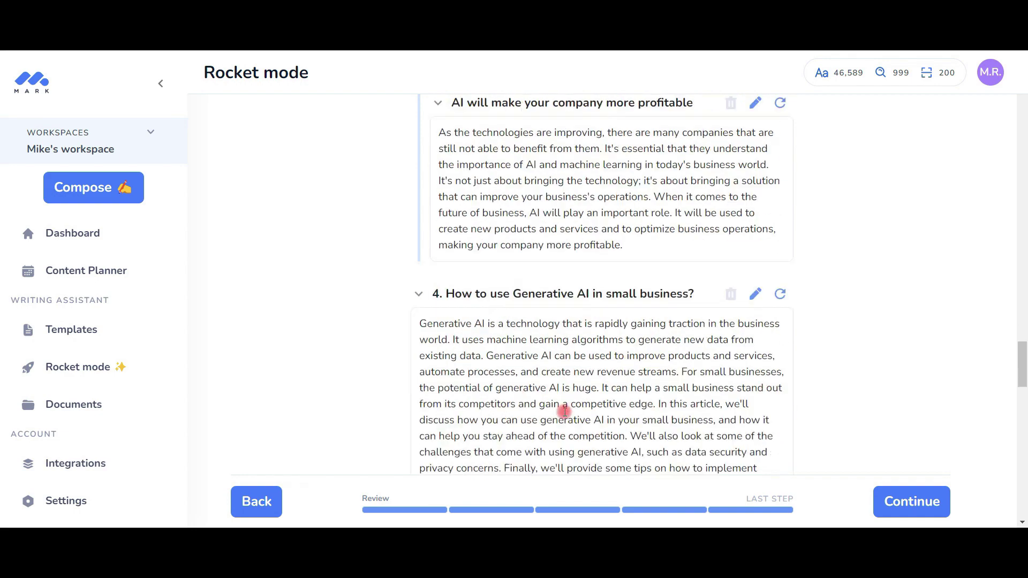
{"action": "scroll", "coordinate": [565, 411], "scroll_direction": "down", "scroll_amount": 3}
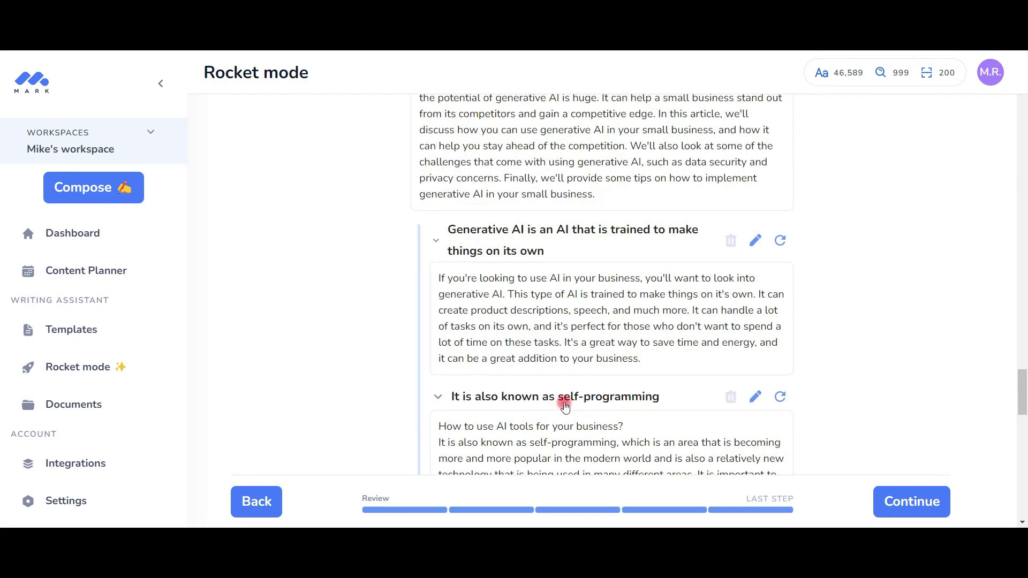
{"action": "scroll", "coordinate": [564, 402], "scroll_direction": "down", "scroll_amount": 3}
{"action": "scroll", "coordinate": [564, 402], "scroll_direction": "down", "scroll_amount": 3}
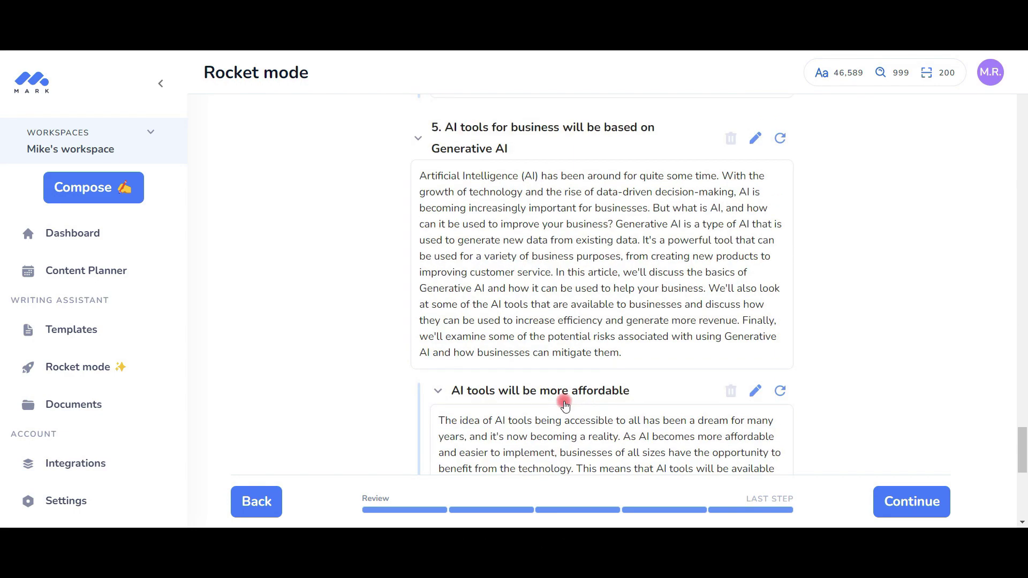
{"action": "scroll", "coordinate": [599, 285], "scroll_direction": "down", "scroll_amount": 3}
{"action": "scroll", "coordinate": [663, 379], "scroll_direction": "down", "scroll_amount": 2}
{"action": "scroll", "coordinate": [663, 378], "scroll_direction": "down", "scroll_amount": 1}
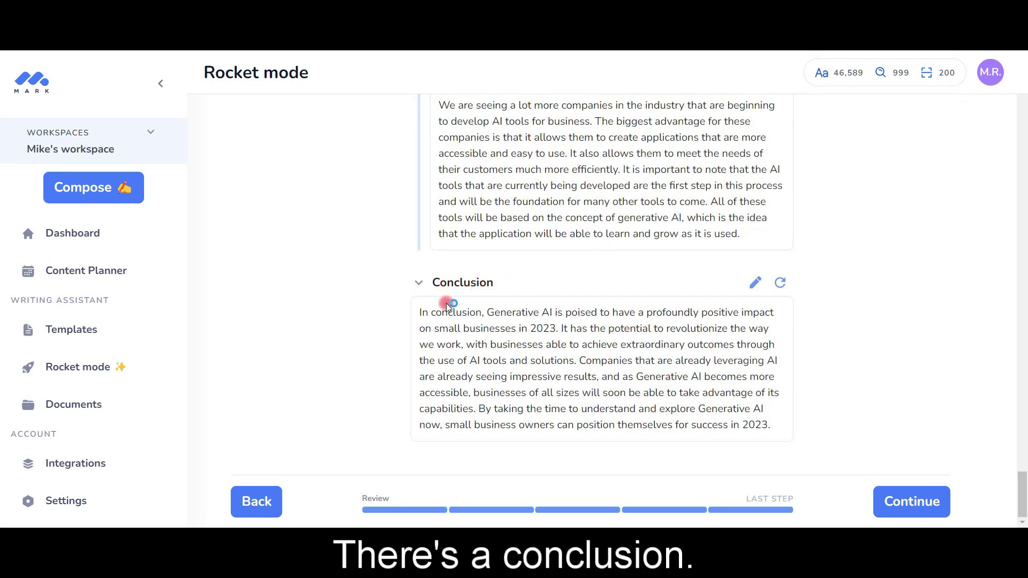
- Accept the fully generated article with Continue to create the document
{"action": "left_click", "coordinate": [945, 506]}
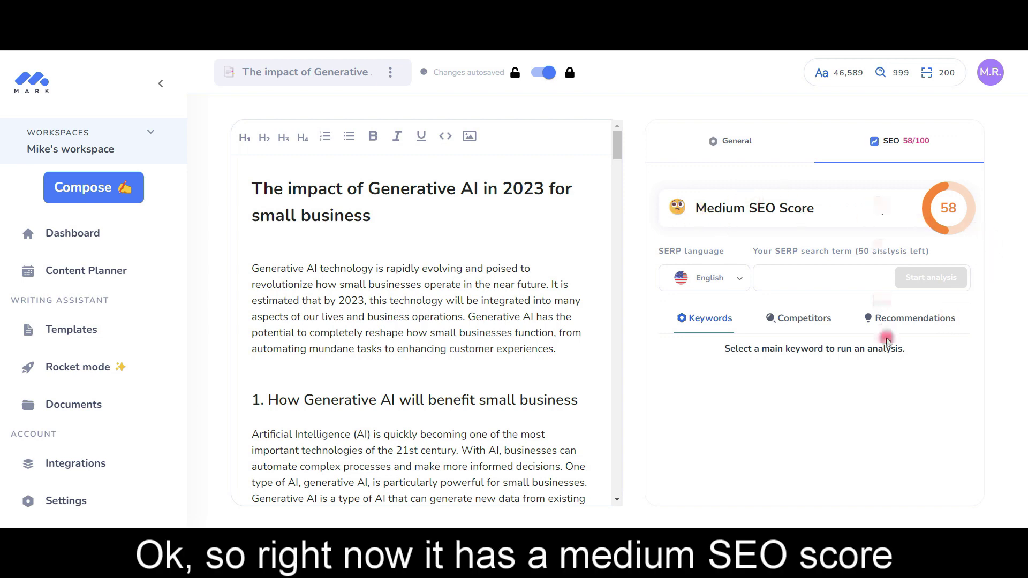
{"action": "left_click", "coordinate": [854, 283]}
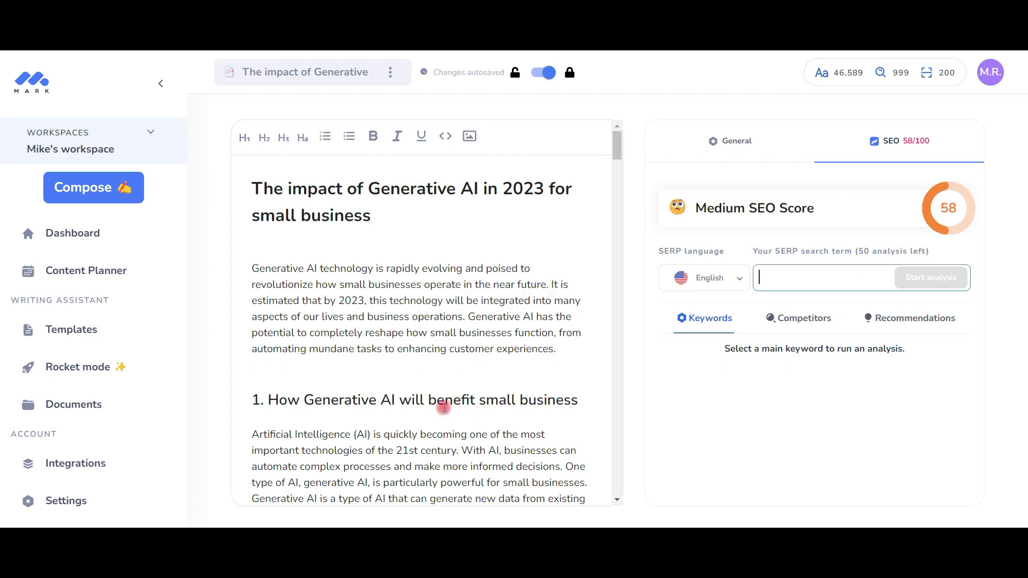
{"action": "type", "text": "generative ai"}
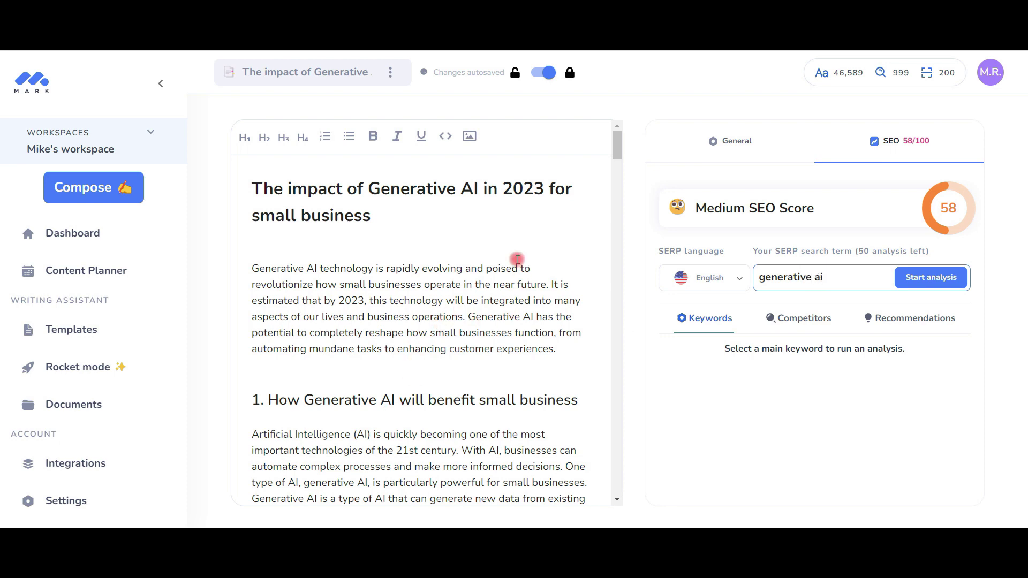
{"action": "left_click", "coordinate": [932, 279]}
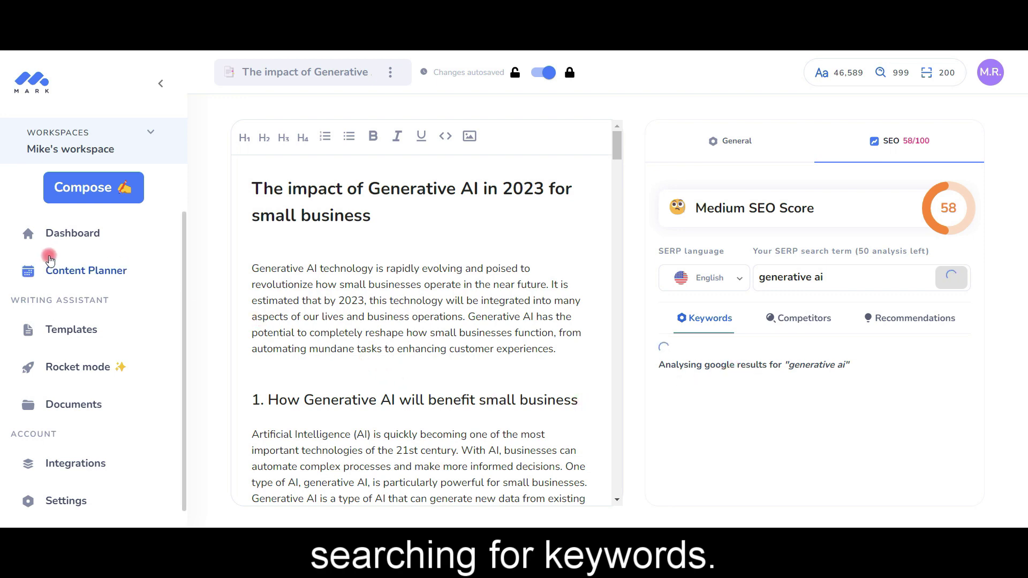
{"action": "scroll", "coordinate": [519, 413], "scroll_direction": "down", "scroll_amount": 2}
{"action": "scroll", "coordinate": [519, 412], "scroll_direction": "down", "scroll_amount": 3}
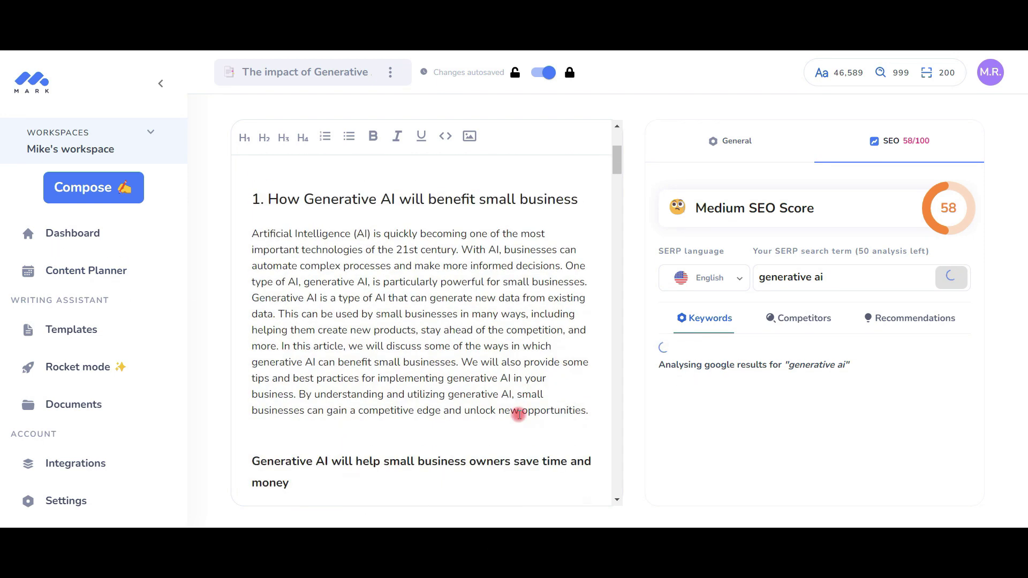
{"action": "scroll", "coordinate": [519, 412], "scroll_direction": "down", "scroll_amount": 2}
{"action": "scroll", "coordinate": [531, 385], "scroll_direction": "down", "scroll_amount": 1}
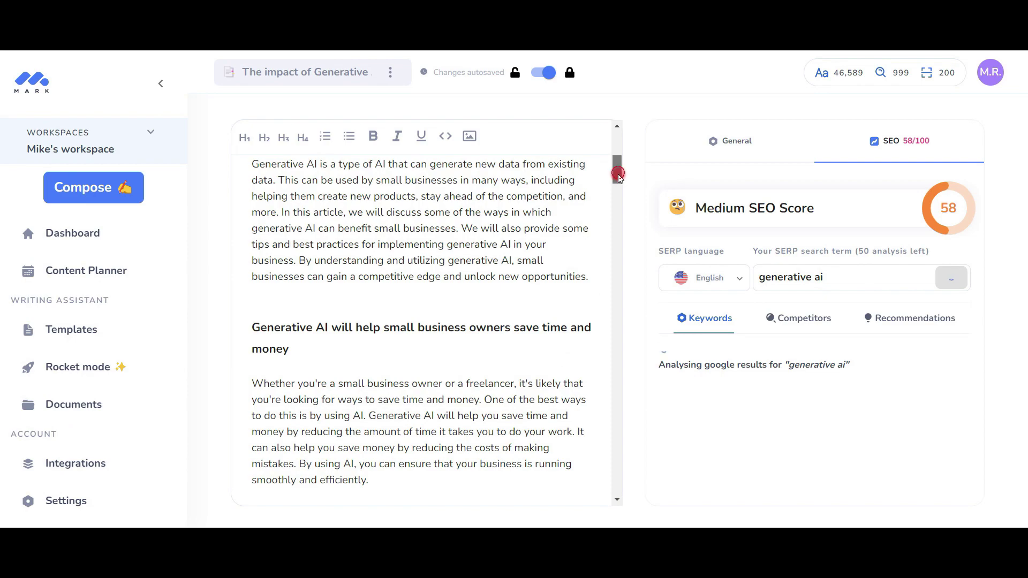
{"action": "mouse_move", "coordinate": [617, 173]}
{"action": "left_mouse_down"}
{"action": "mouse_move", "coordinate": [659, 378]}
{"action": "mouse_move", "coordinate": [659, 471]}
{"action": "mouse_move", "coordinate": [618, 130]}
{"action": "left_mouse_up"}
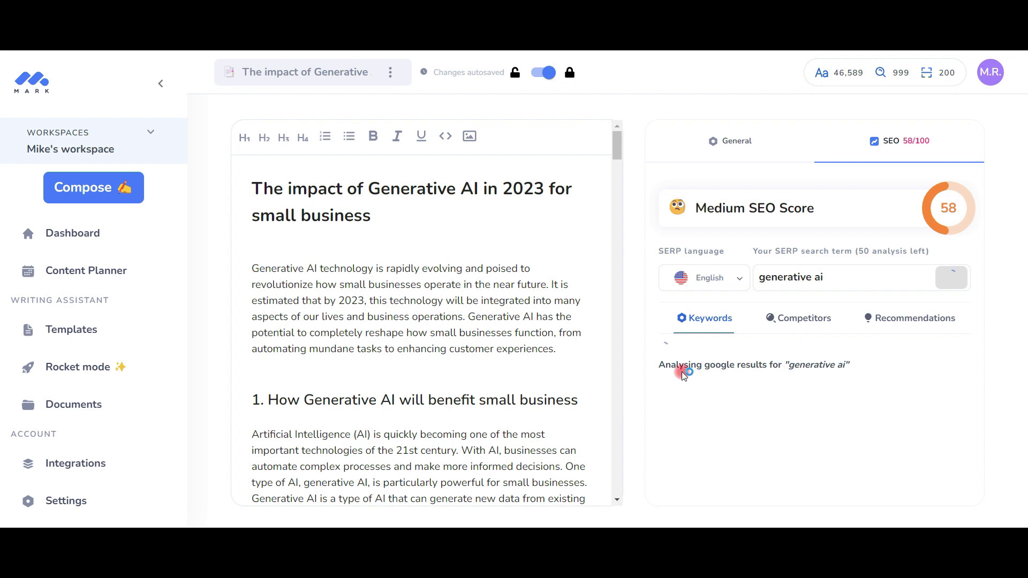
- Browse the Competitors, Recommendations and Keywords tabs of the generative ai analysis
{"action": "left_click", "coordinate": [804, 327]}
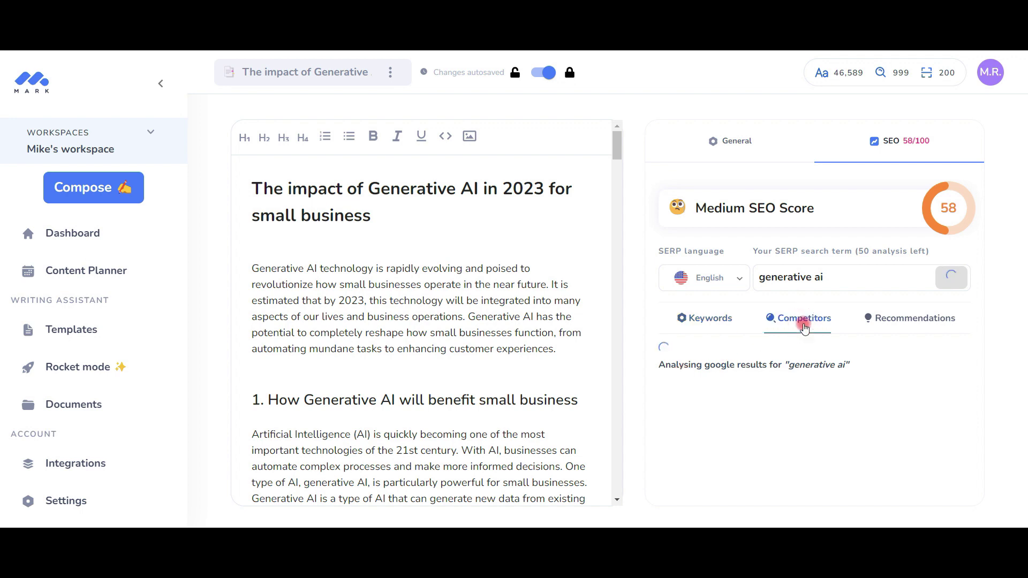
{"action": "left_click", "coordinate": [887, 324]}
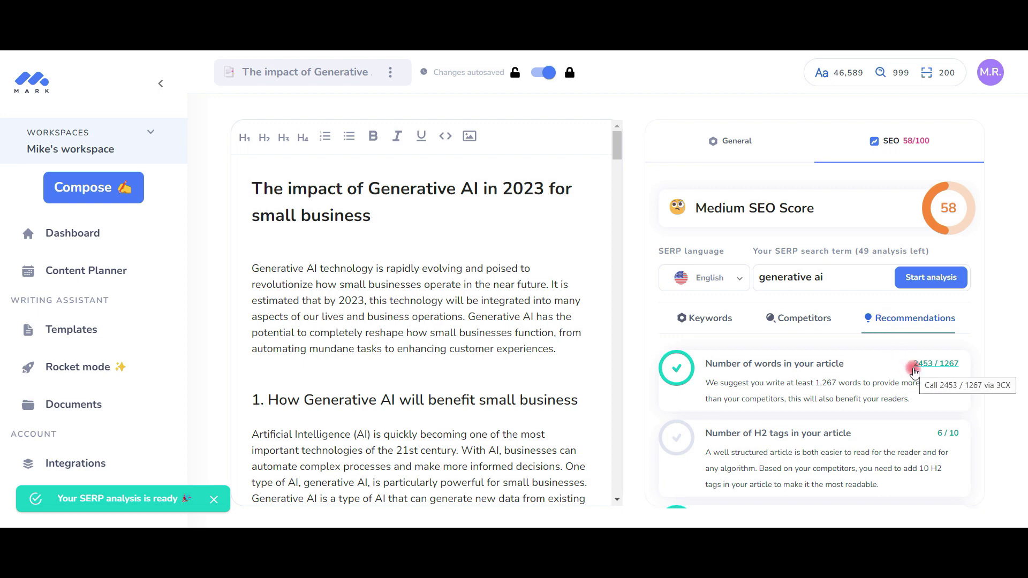
{"action": "left_click", "coordinate": [713, 321]}
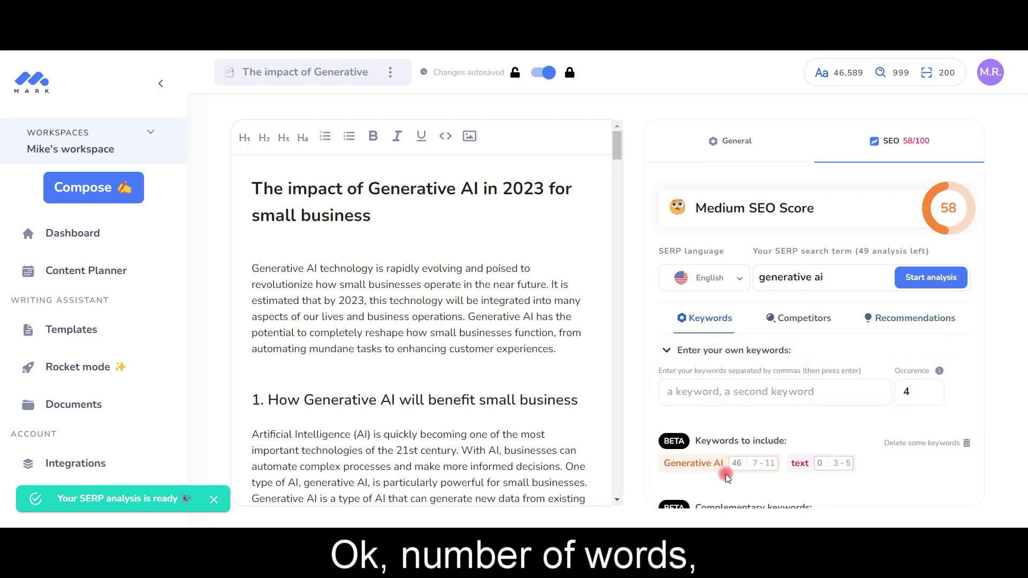
{"action": "scroll", "coordinate": [884, 431], "scroll_direction": "down", "scroll_amount": 2}
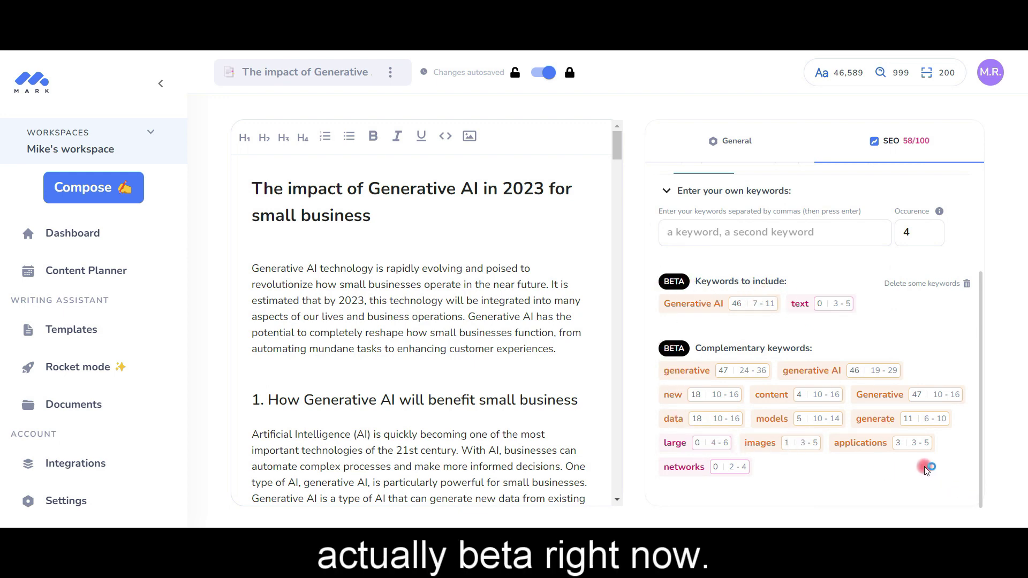
{"action": "scroll", "coordinate": [925, 466], "scroll_direction": "up", "scroll_amount": 2}
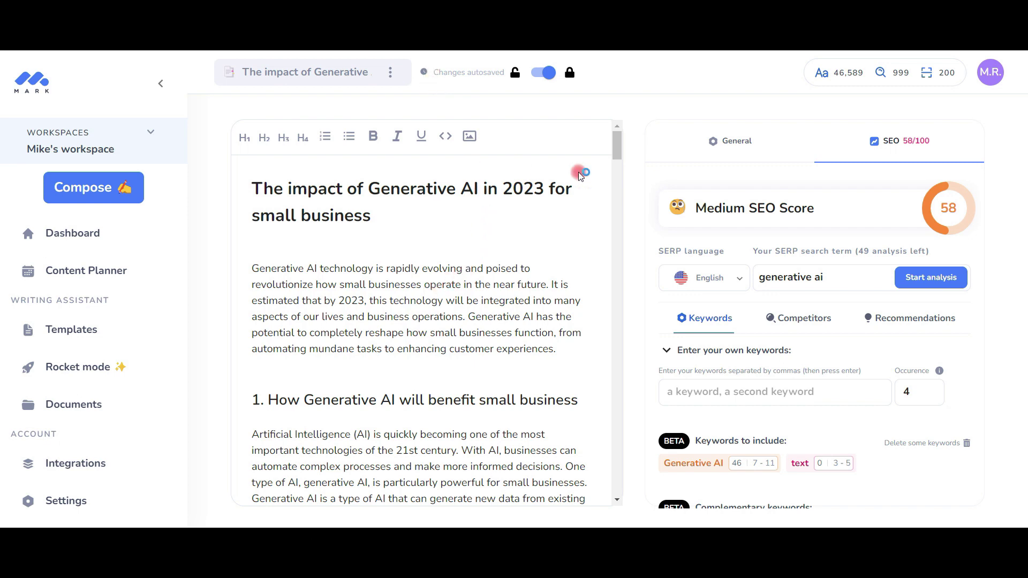
{"action": "left_click", "coordinate": [315, 237]}
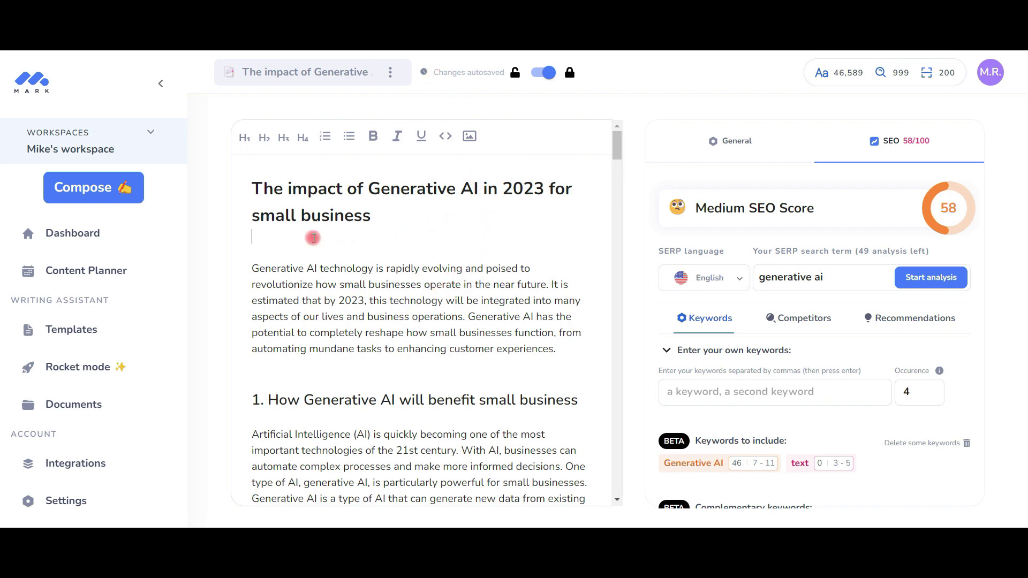
{"action": "left_click", "coordinate": [469, 139]}
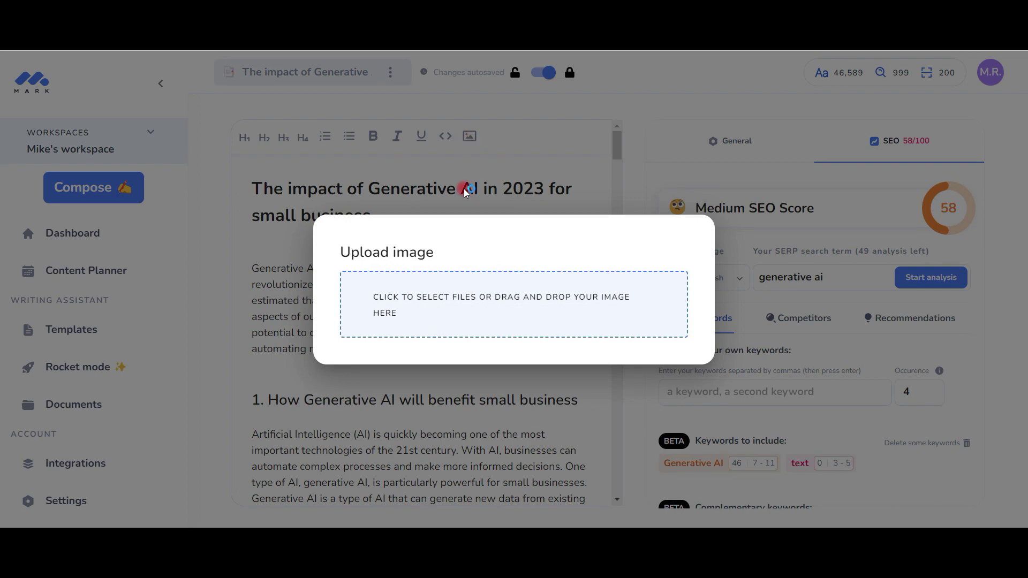
{"action": "left_click", "coordinate": [589, 178]}
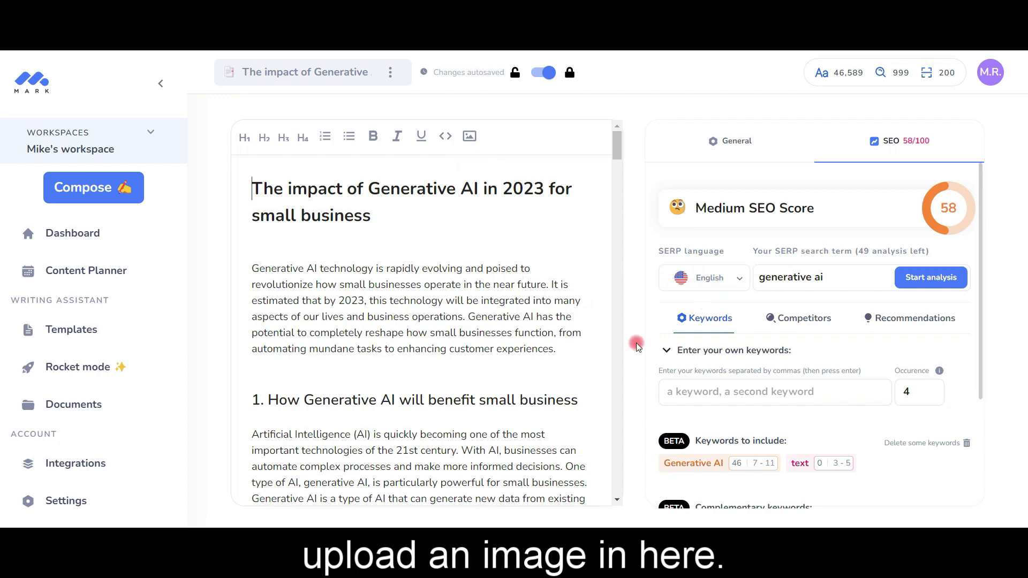
{"action": "scroll", "coordinate": [497, 371], "scroll_direction": "down", "scroll_amount": 1}
{"action": "scroll", "coordinate": [490, 370], "scroll_direction": "down", "scroll_amount": 2}
{"action": "scroll", "coordinate": [487, 402], "scroll_direction": "down", "scroll_amount": 3}
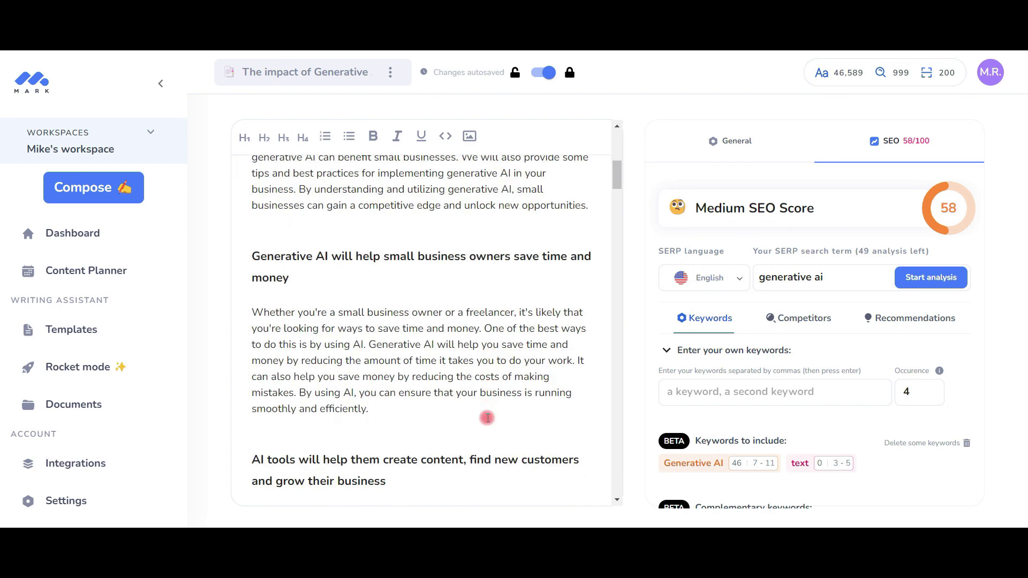
{"action": "scroll", "coordinate": [488, 434], "scroll_direction": "down", "scroll_amount": 4}
{"action": "scroll", "coordinate": [482, 434], "scroll_direction": "down", "scroll_amount": 3}
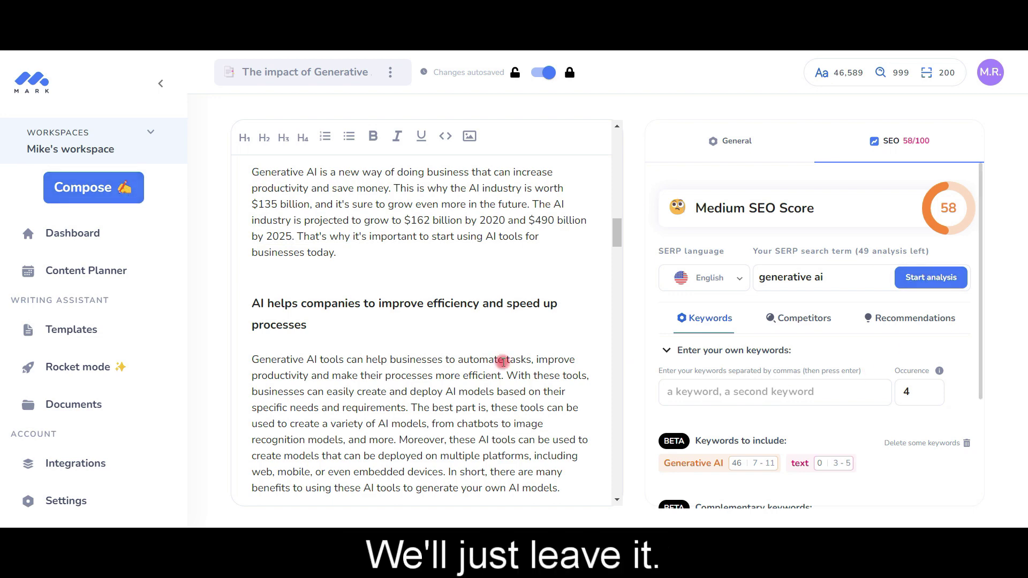
{"action": "scroll", "coordinate": [362, 375], "scroll_direction": "down", "scroll_amount": 5}
{"action": "scroll", "coordinate": [417, 380], "scroll_direction": "down", "scroll_amount": 5}
{"action": "scroll", "coordinate": [417, 381], "scroll_direction": "down", "scroll_amount": 5}
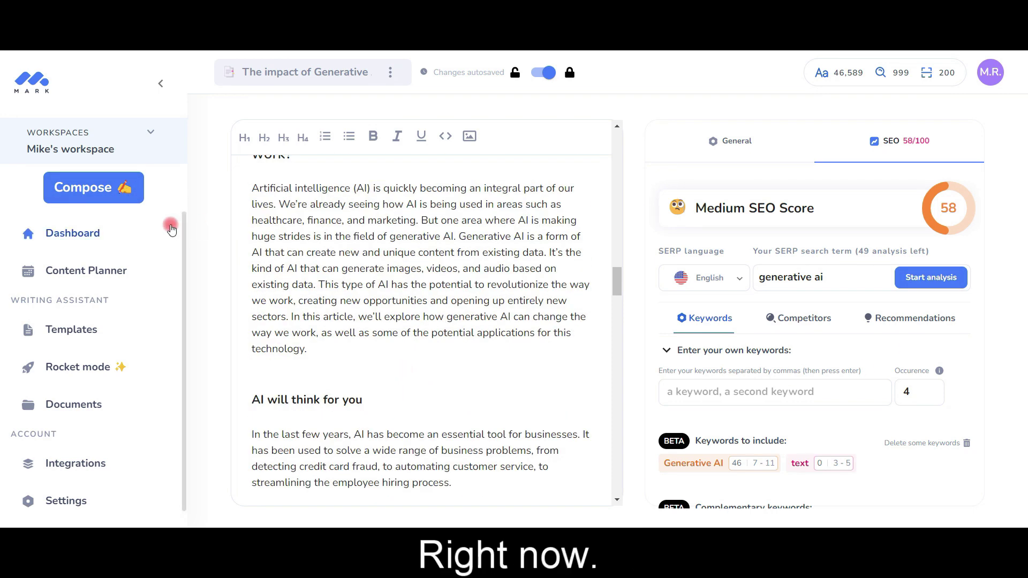
- Start a LinkedIn post, then copy the prompt from markcopy-prompt.txt in Notepad and close it
{"action": "left_click", "coordinate": [90, 189]}
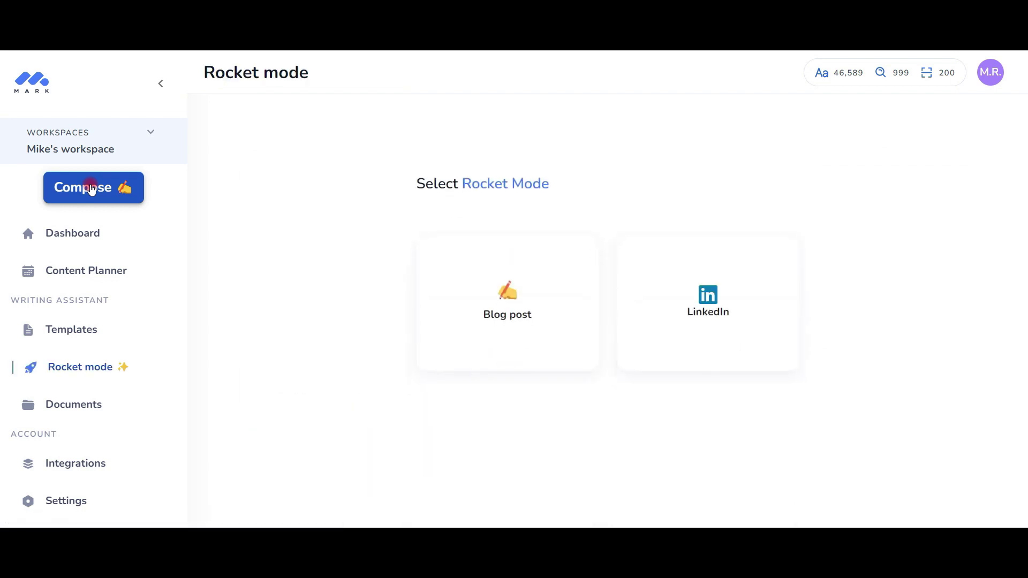
{"action": "left_click", "coordinate": [710, 337]}
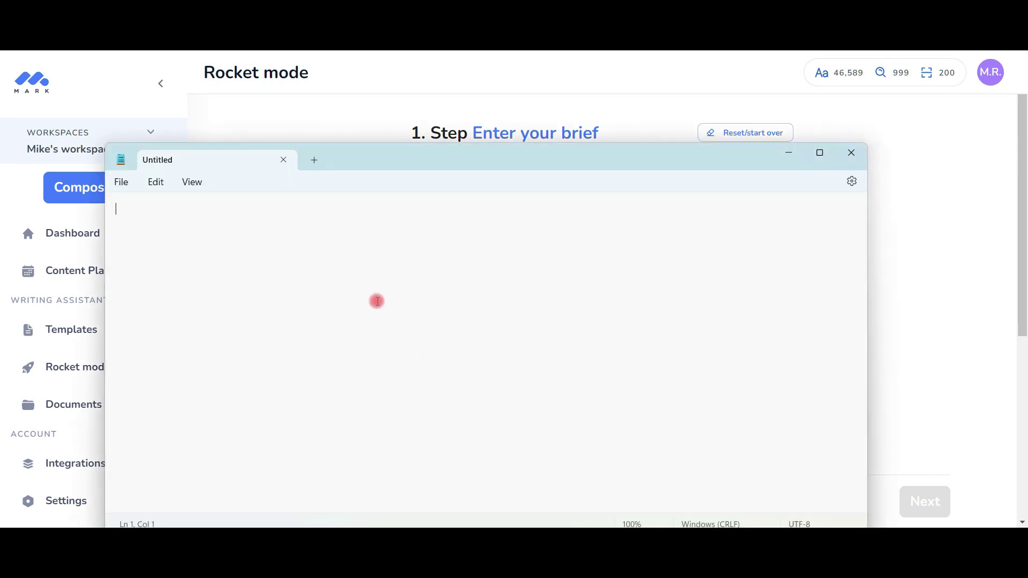
{"action": "left_click", "coordinate": [122, 183]}
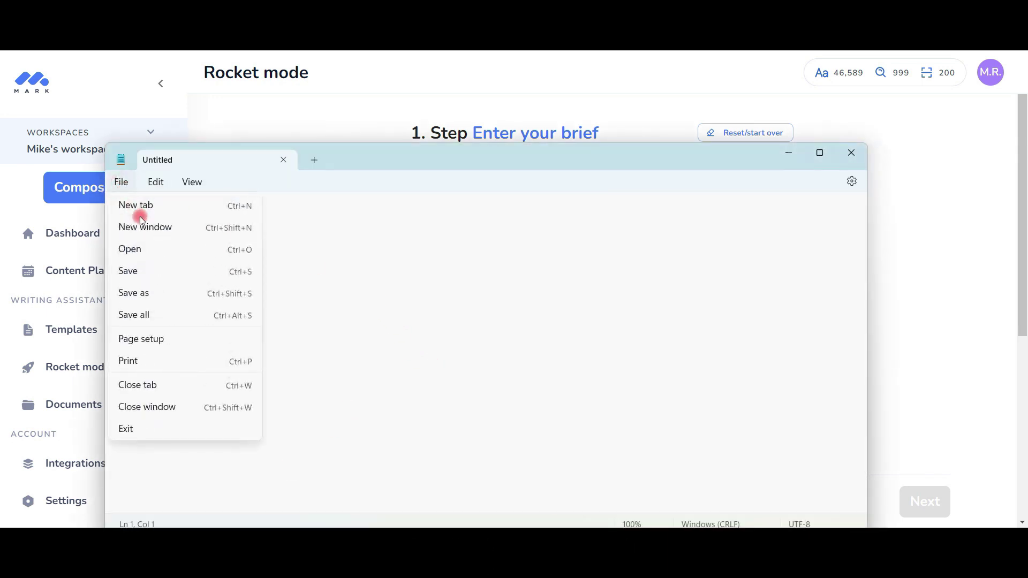
{"action": "left_click", "coordinate": [149, 252]}
{"action": "left_click", "coordinate": [271, 271]}
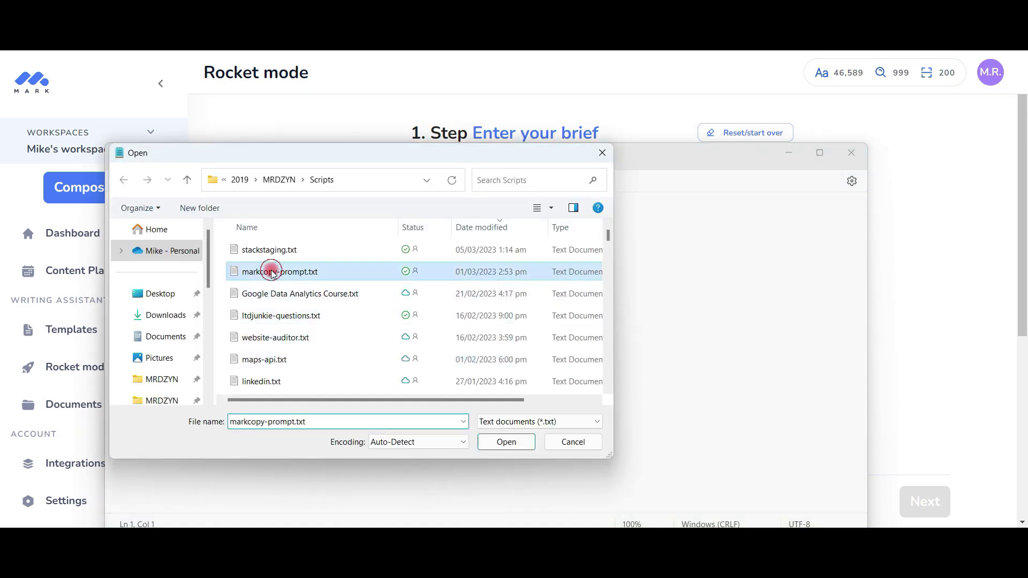
{"action": "double_click", "coordinate": [271, 271]}
{"action": "key", "text": "ctrl+a"}
{"action": "key", "text": "ctrl+c"}
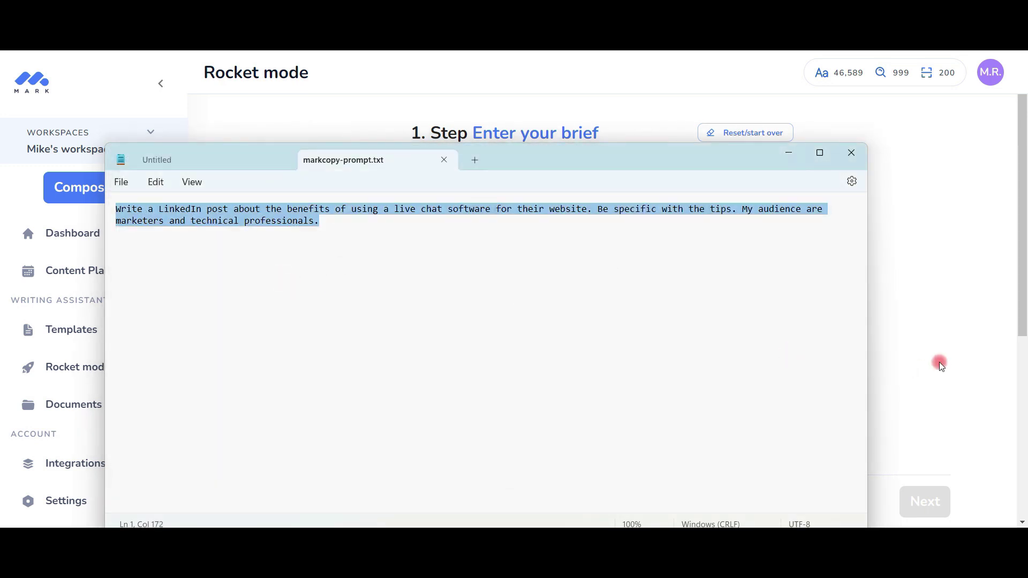
{"action": "left_click", "coordinate": [851, 154]}
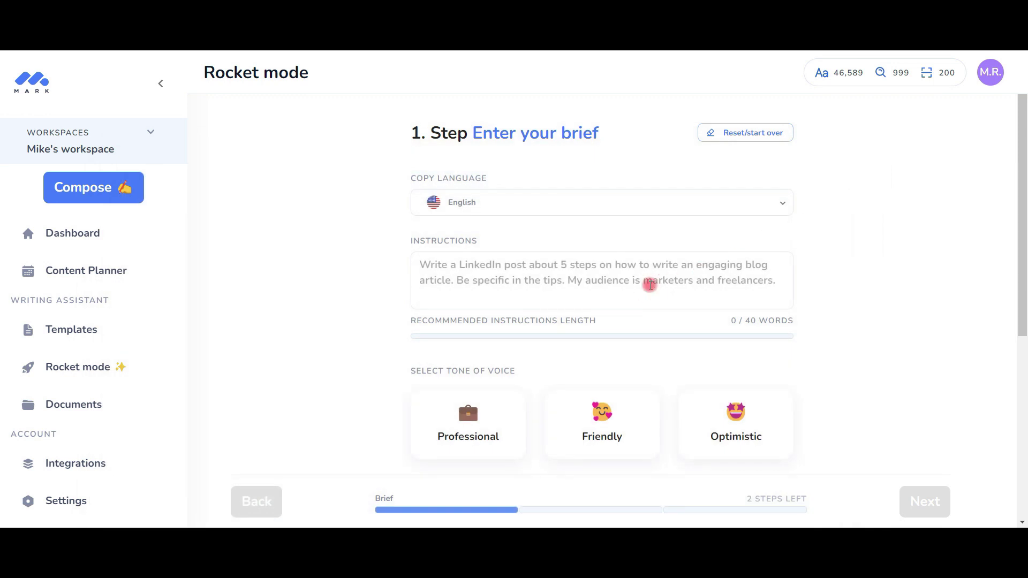
- Paste the prompt, use Friendly tone, change 'tips' to 'impact details', and pick Share tips/value
{"action": "left_click", "coordinate": [650, 284]}
{"action": "key", "text": "ctrl+v"}
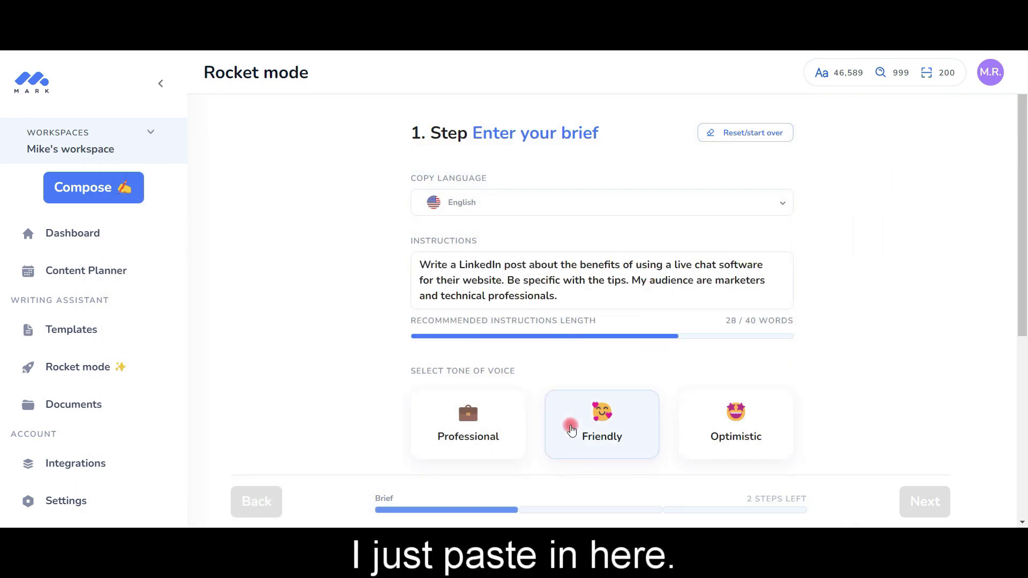
{"action": "scroll", "coordinate": [466, 420], "scroll_direction": "down", "scroll_amount": 2}
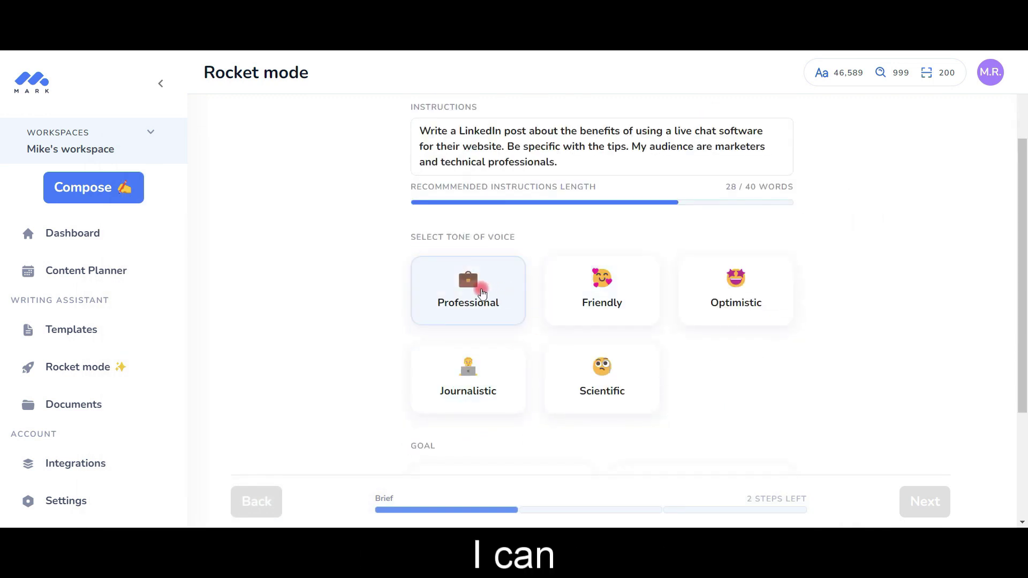
{"action": "left_click", "coordinate": [602, 284]}
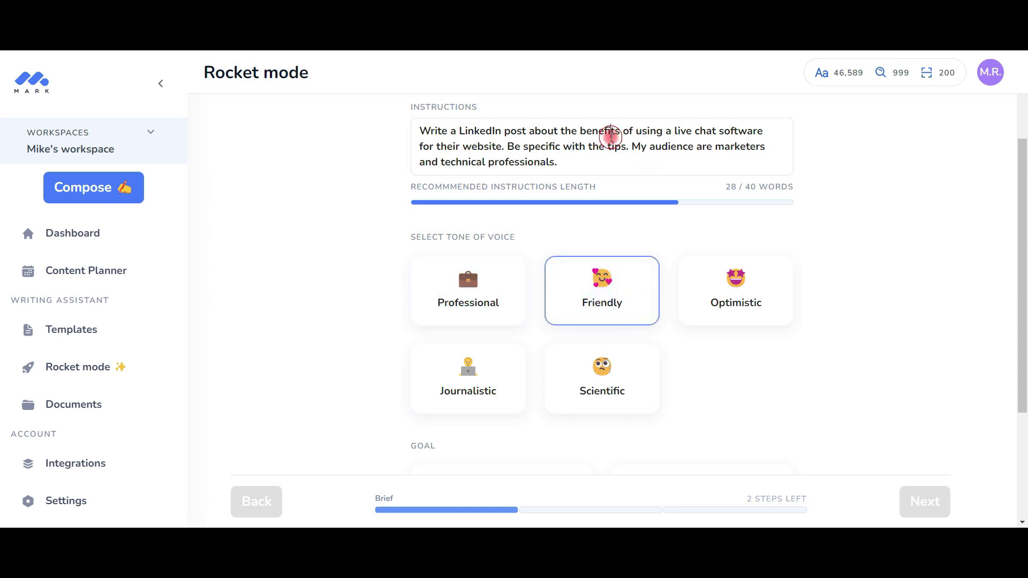
{"action": "left_click", "coordinate": [610, 132]}
{"action": "left_click_drag", "start_coordinate": [581, 131], "coordinate": [506, 147]}
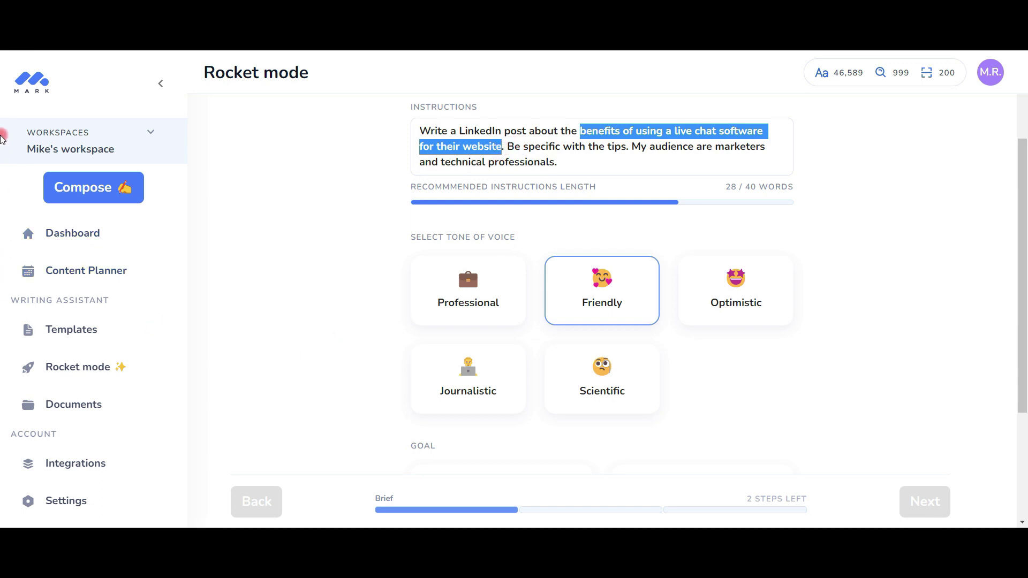
{"action": "type", "text": "th"}
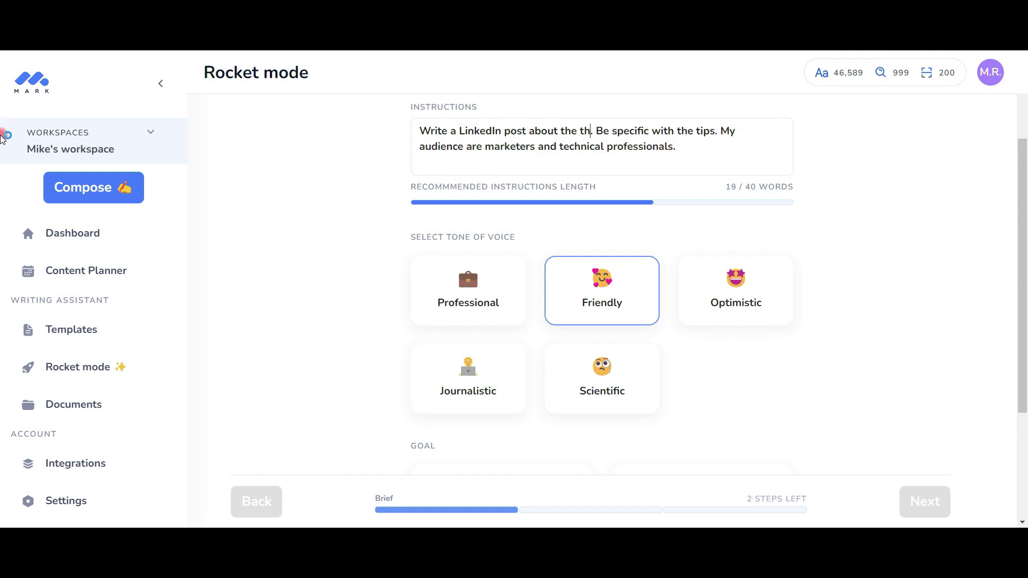
{"action": "type", "text": "e impact of ge"}
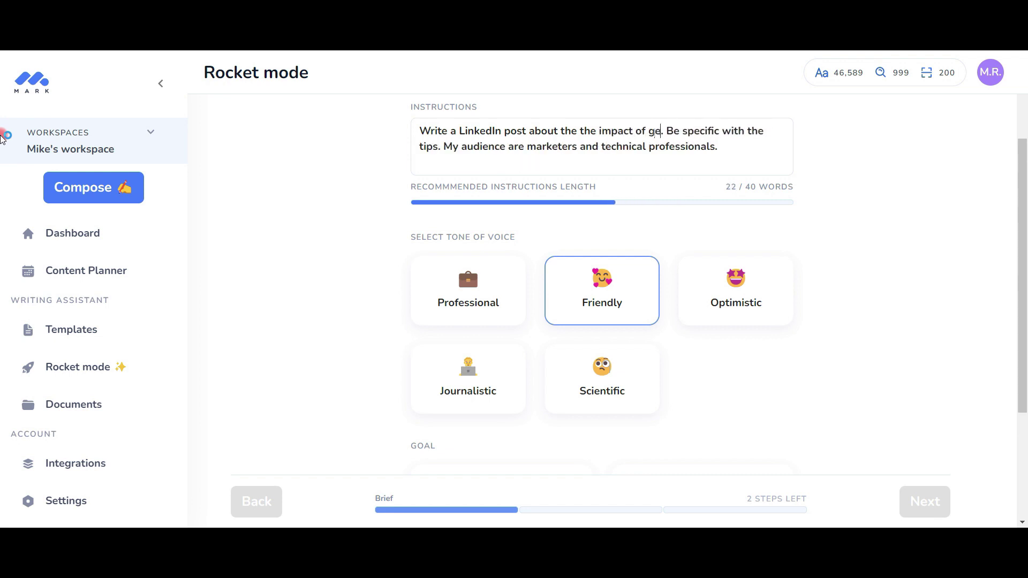
{"action": "type", "text": "nerative ai fo"}
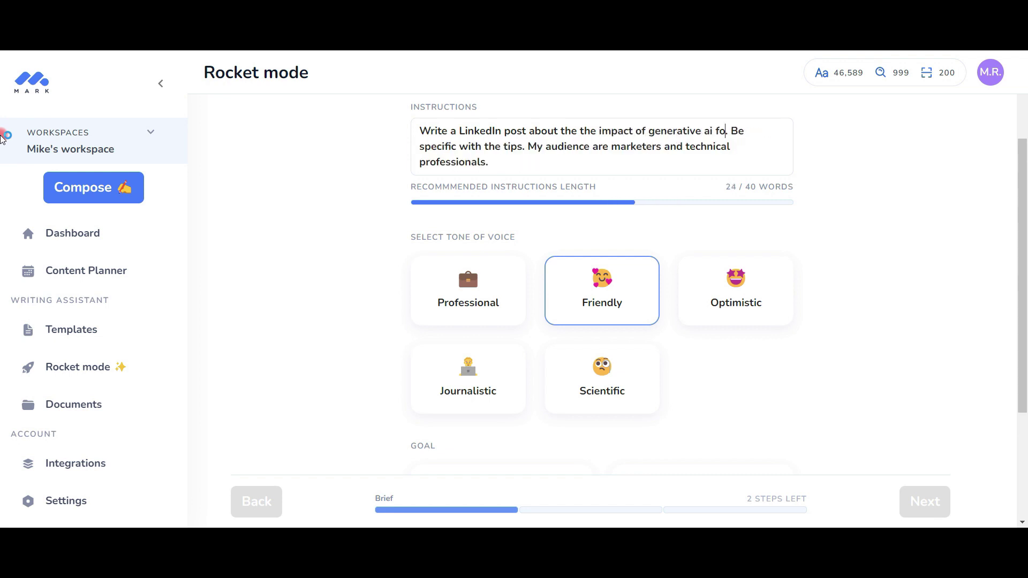
{"action": "type", "text": "r small business"}
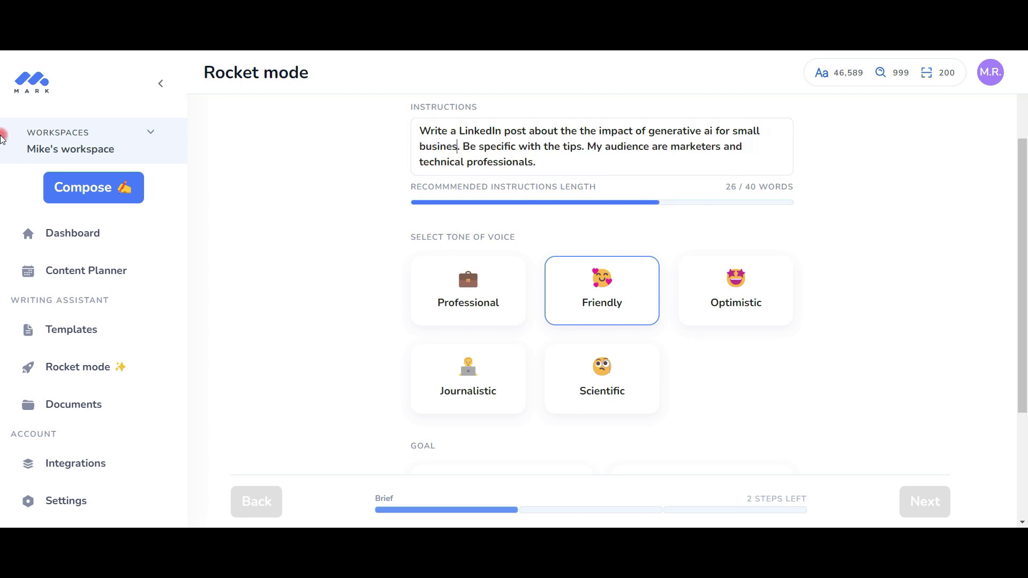
{"action": "type", "text": "es"}
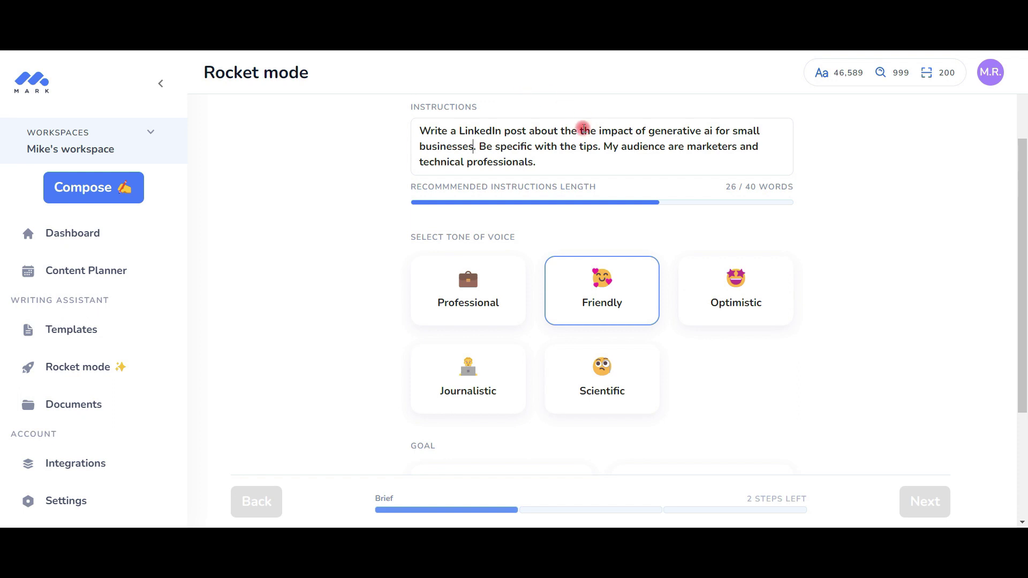
{"action": "double_click", "coordinate": [588, 146]}
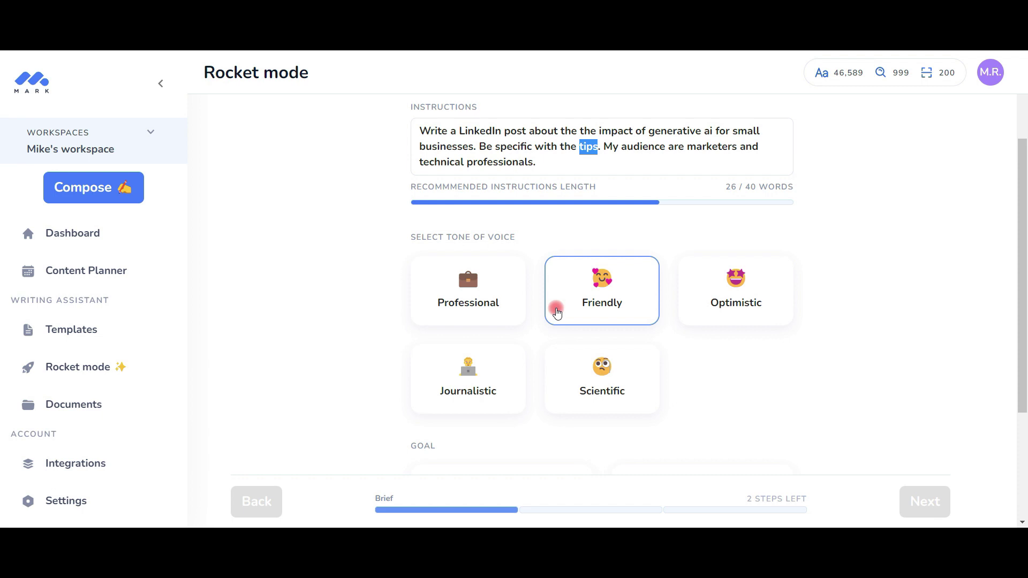
{"action": "type", "text": "imp"}
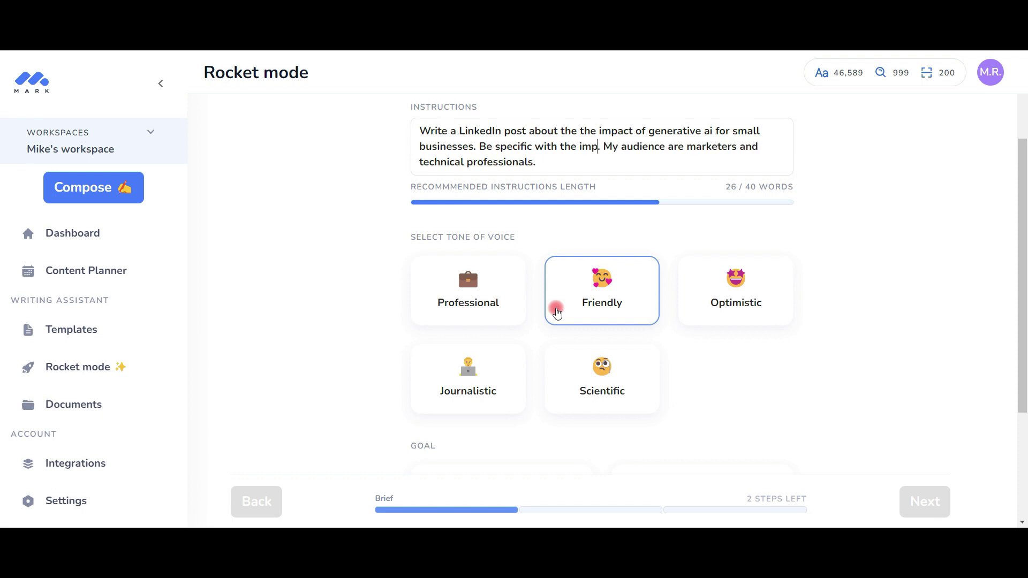
{"action": "type", "text": "act de"}
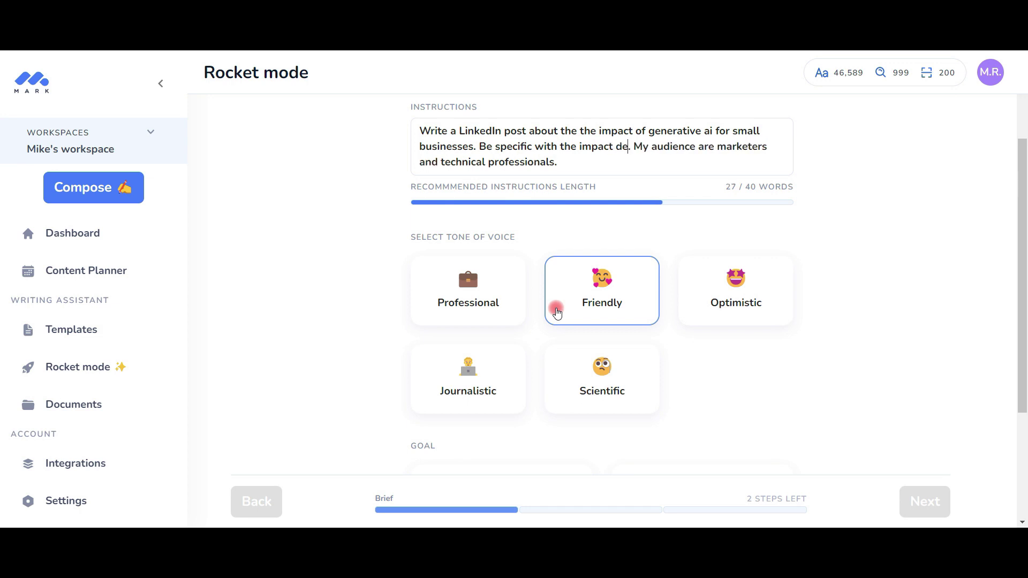
{"action": "type", "text": "tails"}
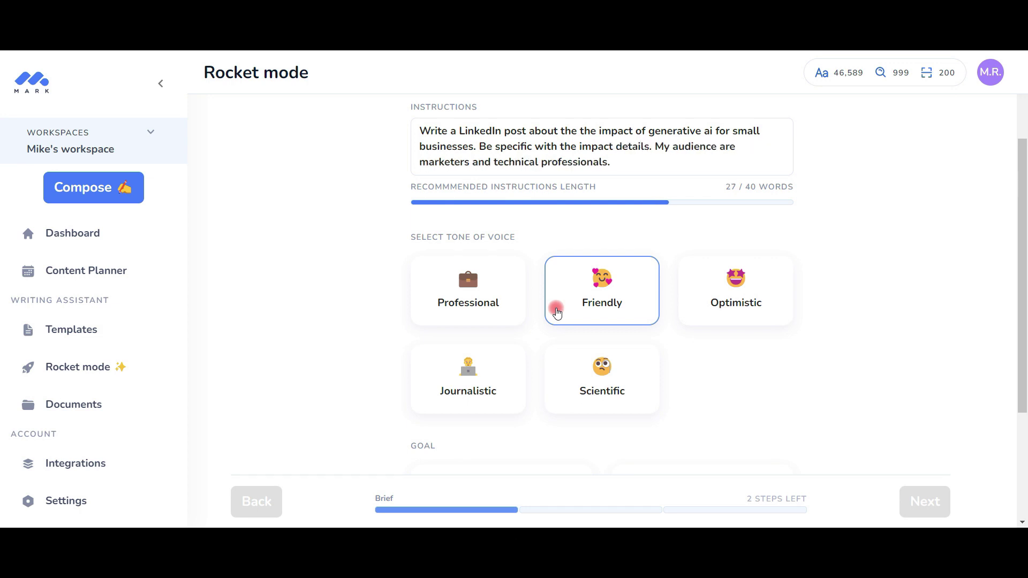
{"action": "scroll", "coordinate": [877, 337], "scroll_direction": "down", "scroll_amount": 3}
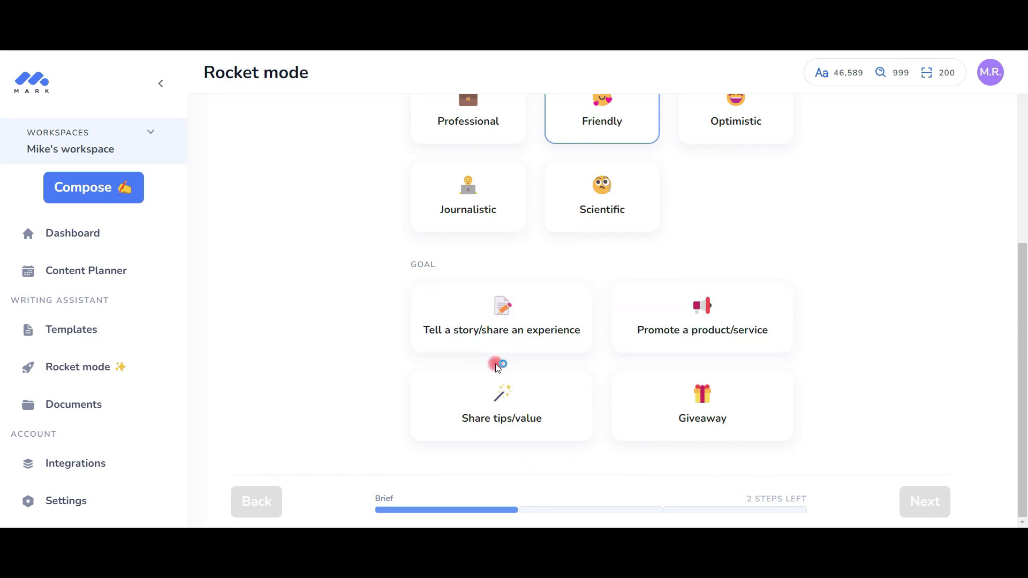
{"action": "left_click", "coordinate": [543, 415]}
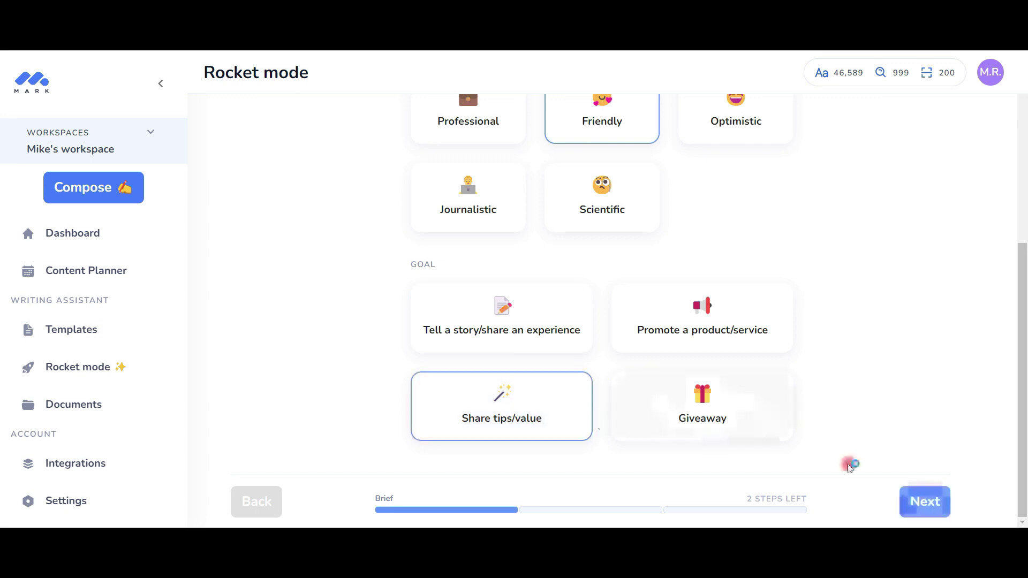
- Pick the hook 'Want to use AI to give your small business a competitive edge?'
{"action": "left_click", "coordinate": [932, 504]}
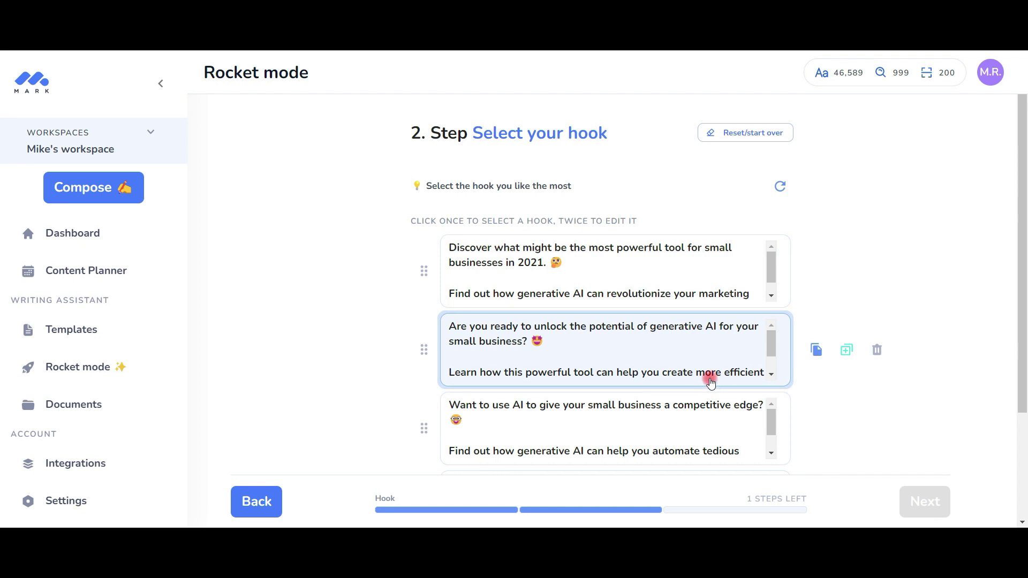
{"action": "scroll", "coordinate": [711, 384], "scroll_direction": "down", "scroll_amount": 1}
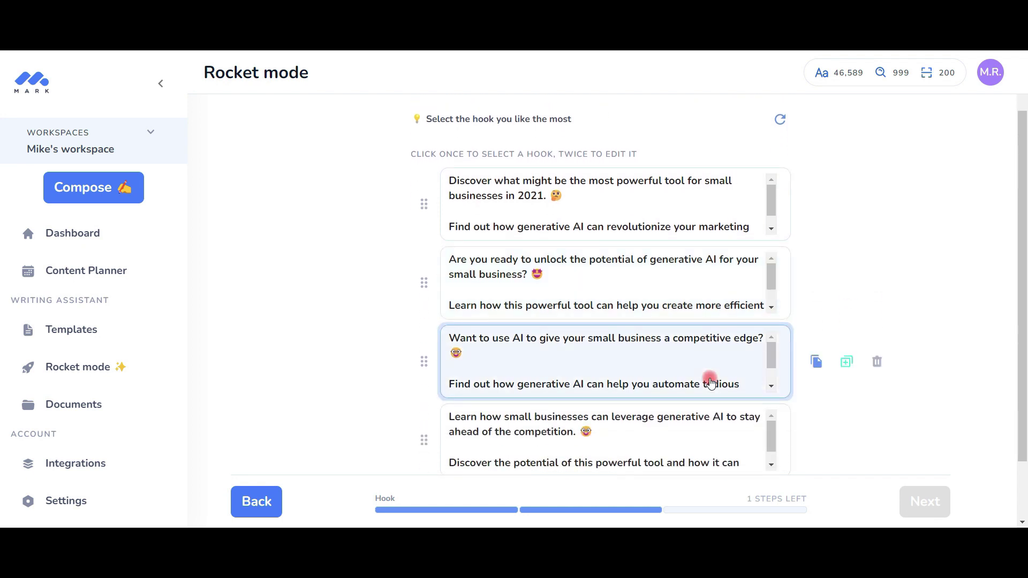
{"action": "mouse_move", "coordinate": [616, 439]}
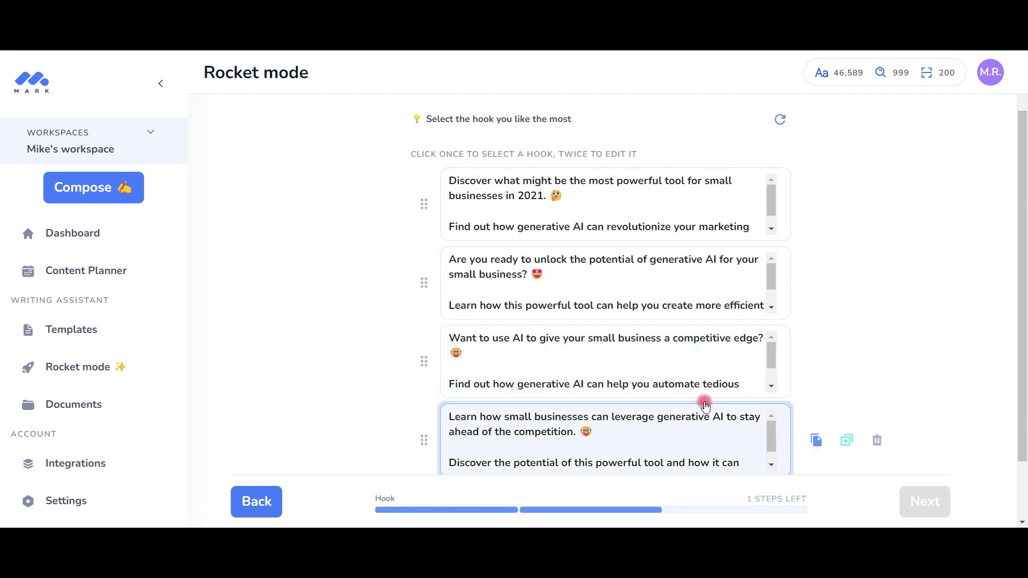
{"action": "scroll", "coordinate": [705, 405], "scroll_direction": "down", "scroll_amount": 1}
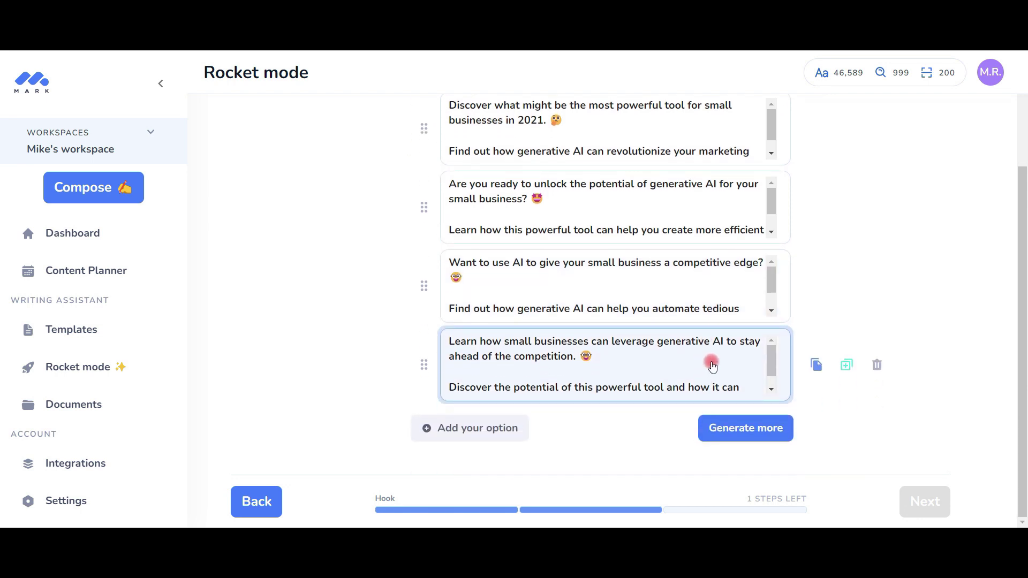
{"action": "mouse_move", "coordinate": [615, 285]}
{"action": "left_click", "coordinate": [710, 296]}
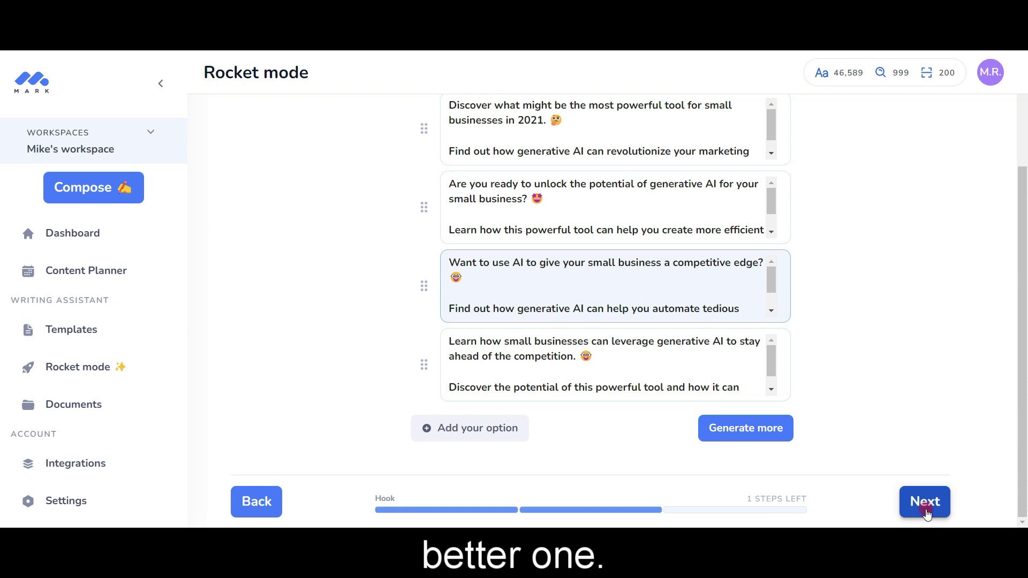
{"action": "left_click", "coordinate": [926, 506]}
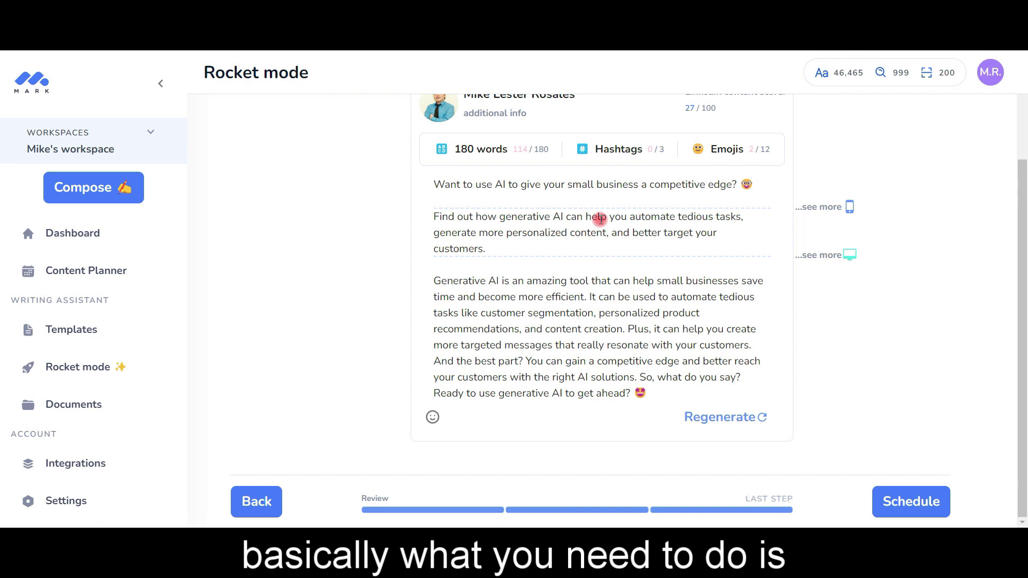
- Add '#' before AI, personalized and businesses in the LinkedIn post
{"action": "left_click", "coordinate": [498, 185]}
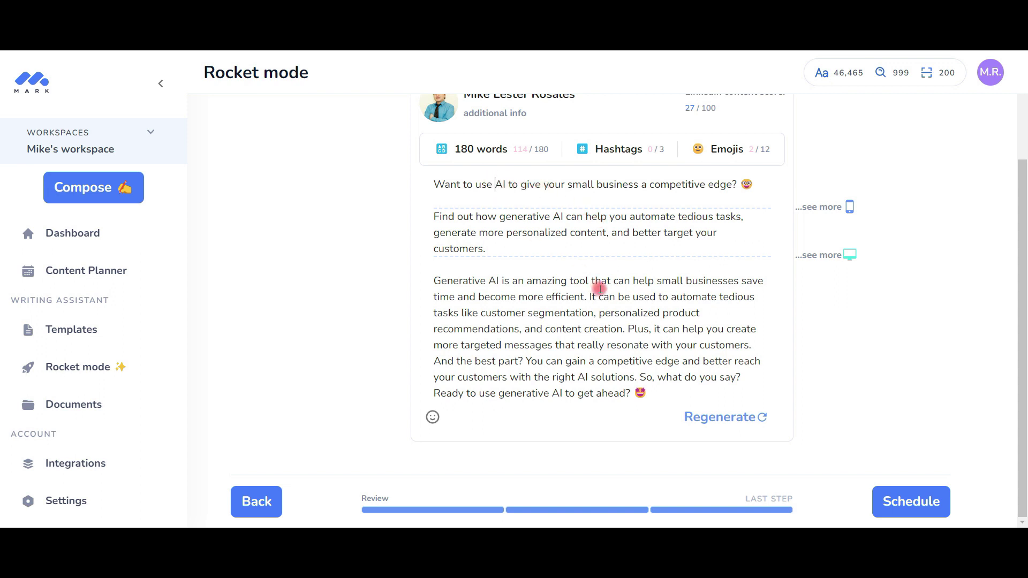
{"action": "type", "text": "#"}
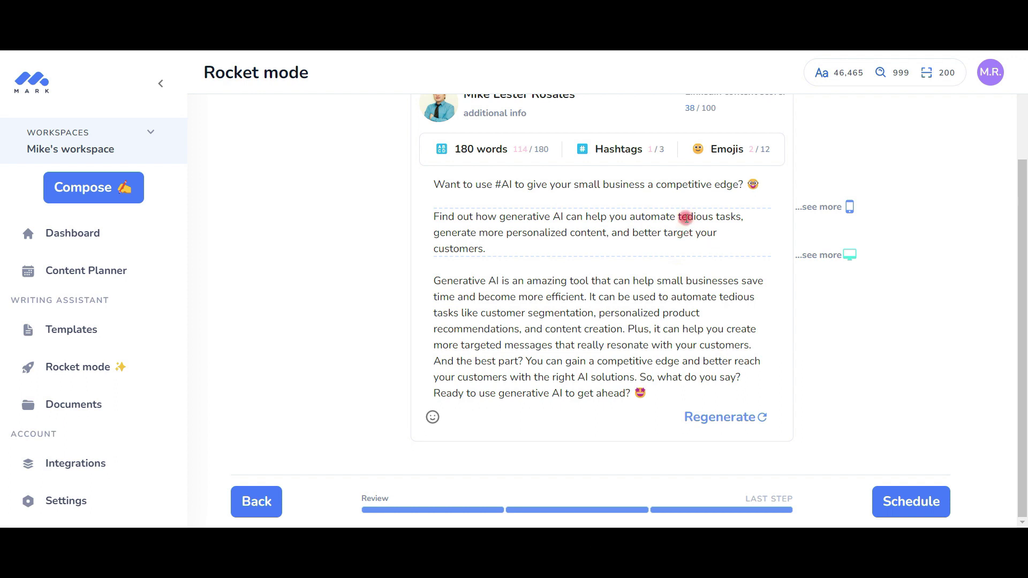
{"action": "scroll", "coordinate": [723, 197], "scroll_direction": "up", "scroll_amount": 1}
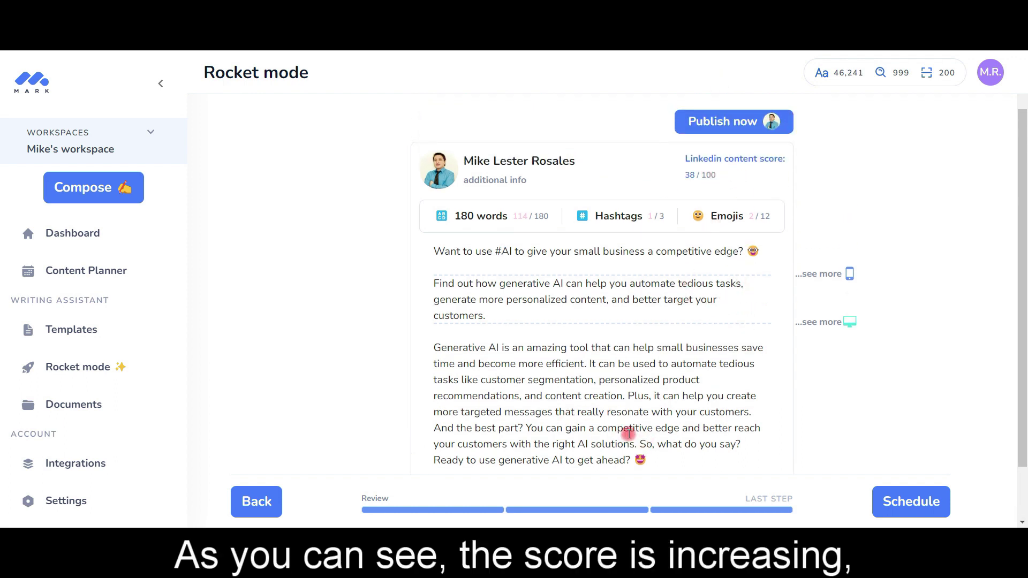
{"action": "scroll", "coordinate": [627, 433], "scroll_direction": "down", "scroll_amount": 1}
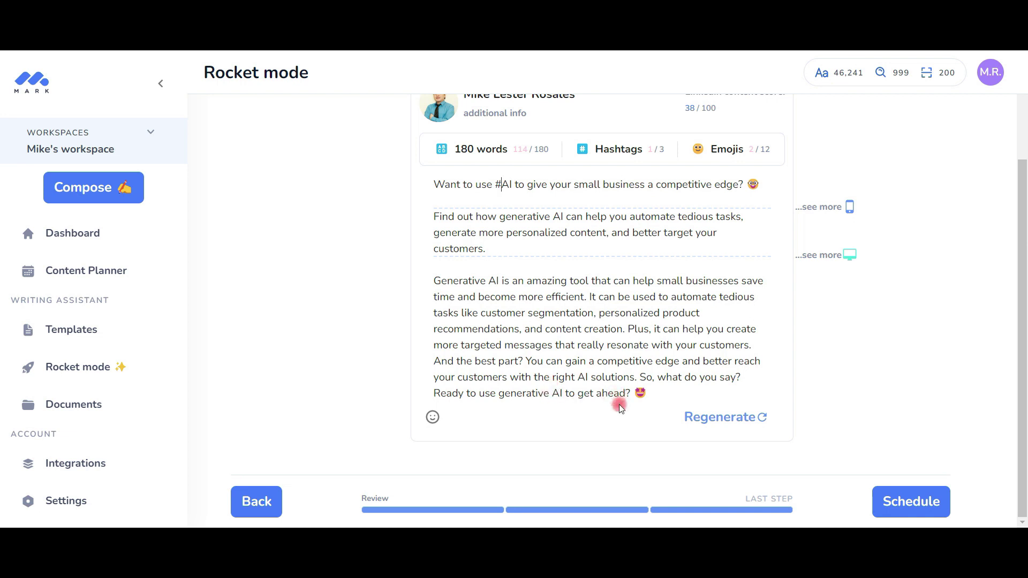
{"action": "left_click", "coordinate": [506, 233]}
{"action": "type", "text": "#"}
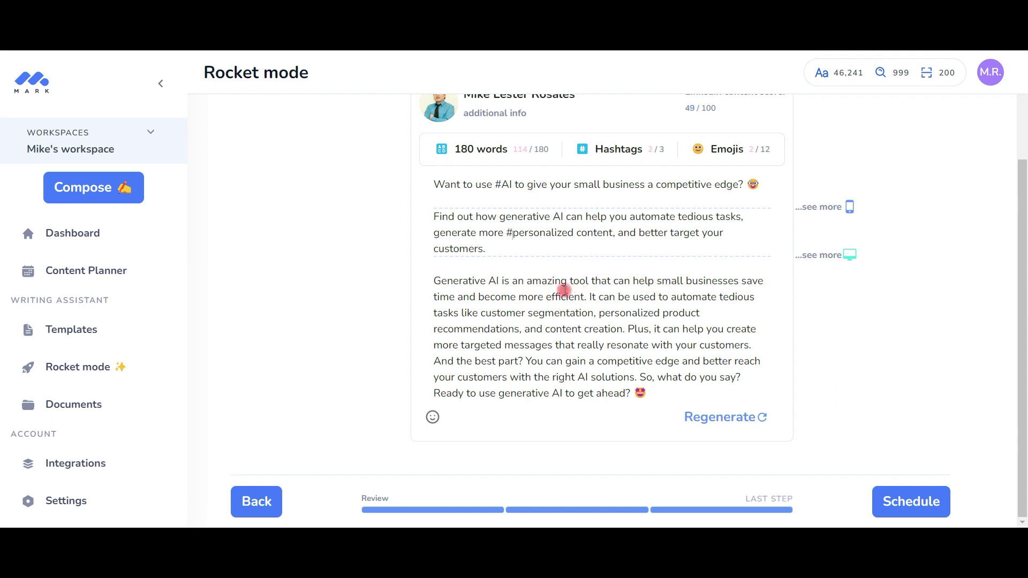
{"action": "left_click", "coordinate": [685, 282]}
{"action": "type", "text": "#"}
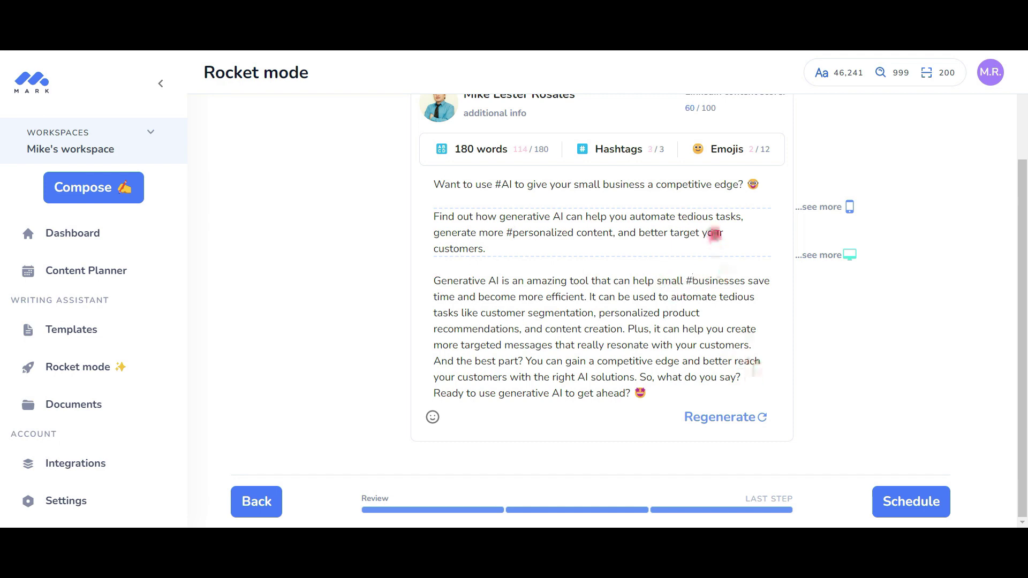
{"action": "left_click", "coordinate": [713, 233]}
{"action": "scroll", "coordinate": [707, 422], "scroll_direction": "up", "scroll_amount": 2}
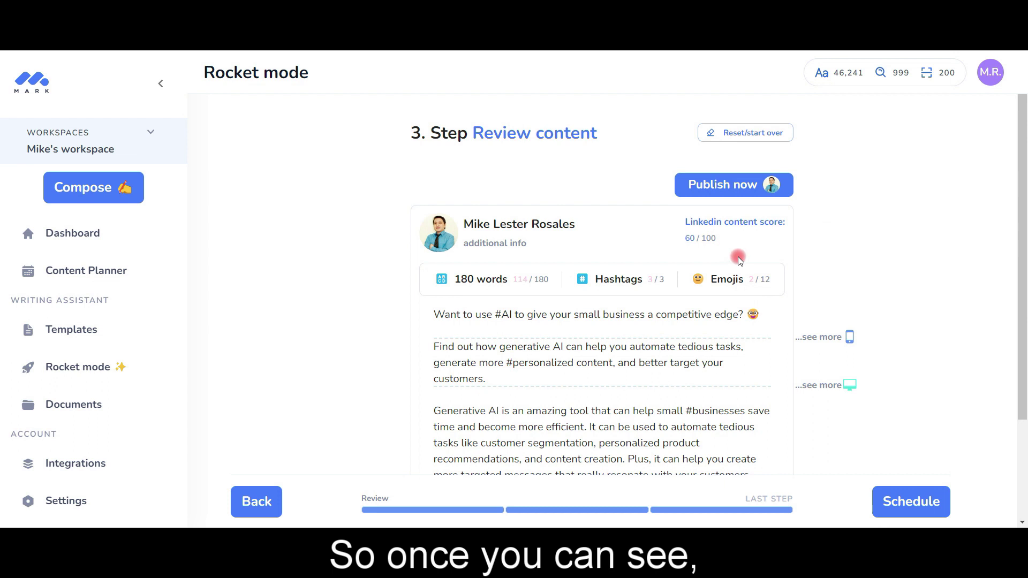
{"action": "scroll", "coordinate": [707, 362], "scroll_direction": "down", "scroll_amount": 2}
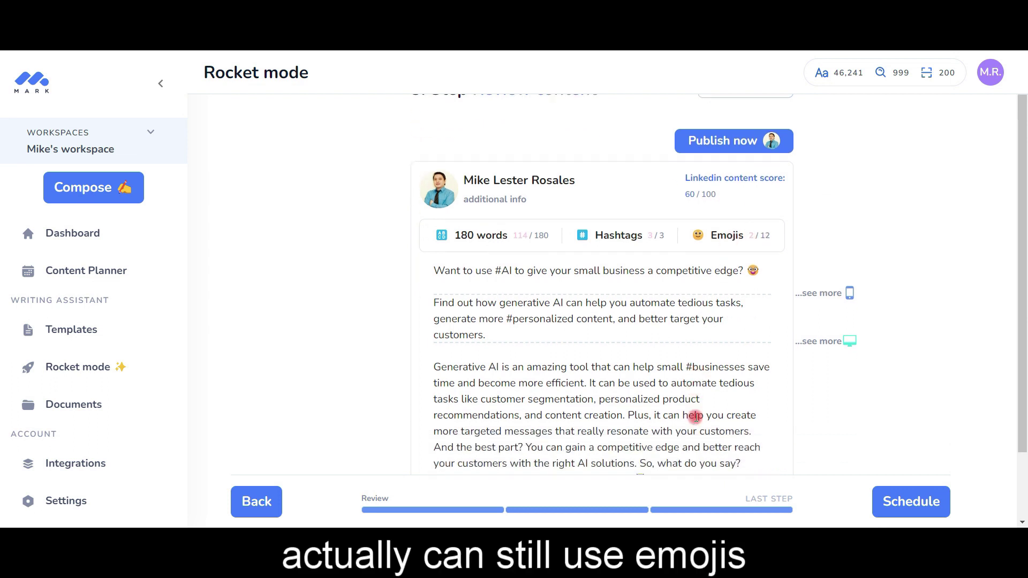
{"action": "scroll", "coordinate": [692, 417], "scroll_direction": "down", "scroll_amount": 2}
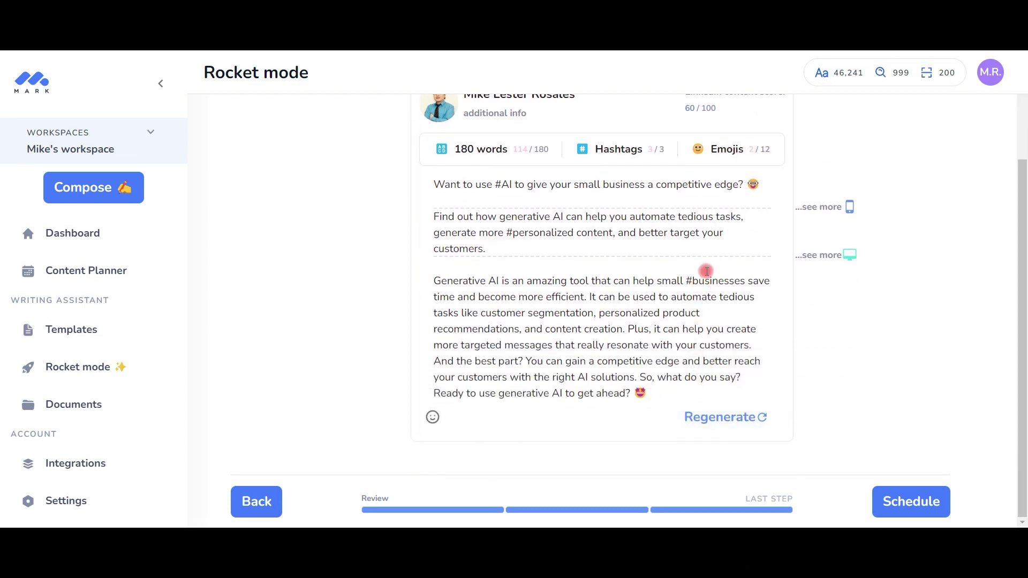
{"action": "left_click", "coordinate": [513, 248]}
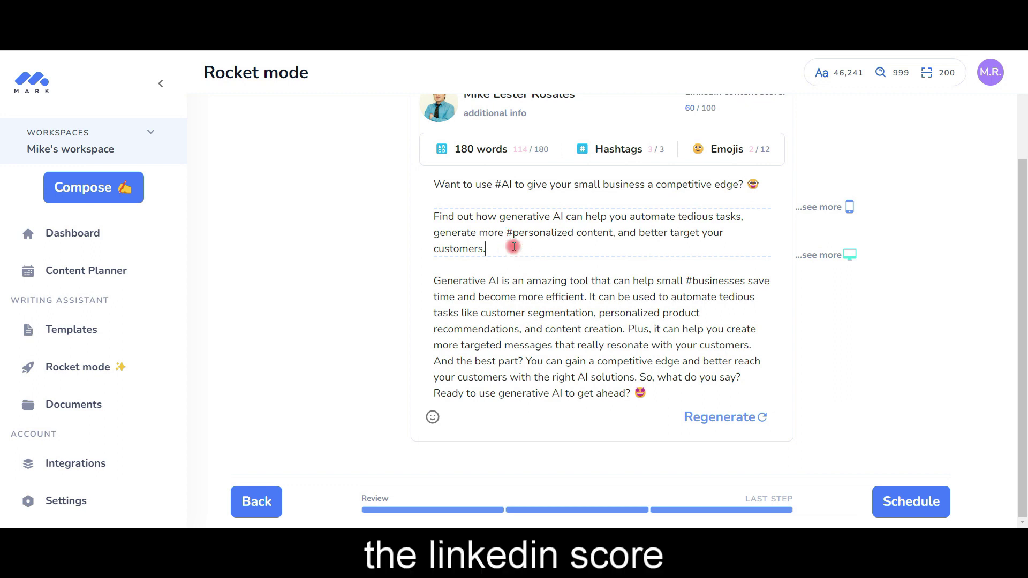
- Insert a brain emoji after 'customers.' using the emoji picker
{"action": "left_click", "coordinate": [432, 418]}
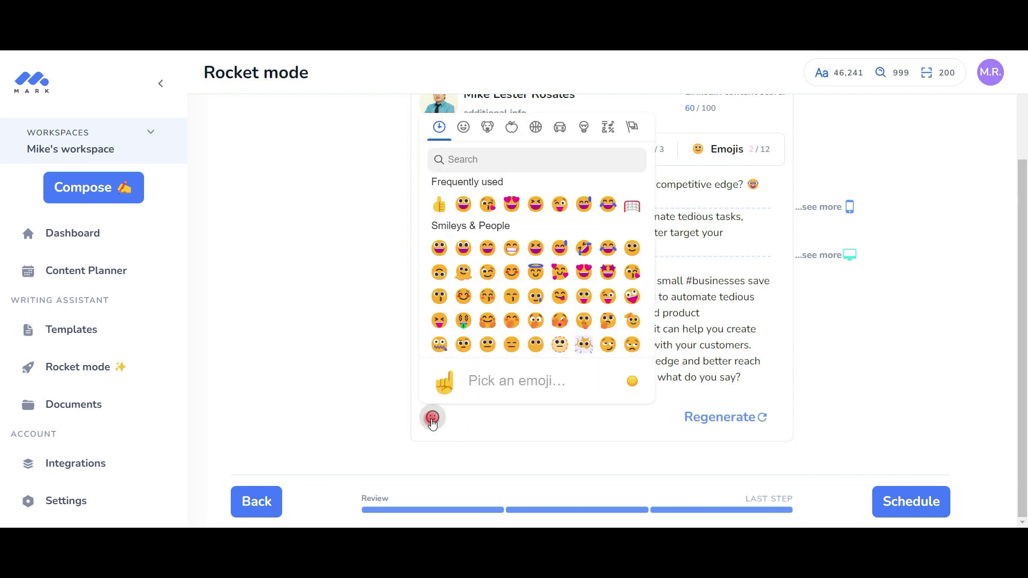
{"action": "left_click", "coordinate": [507, 157]}
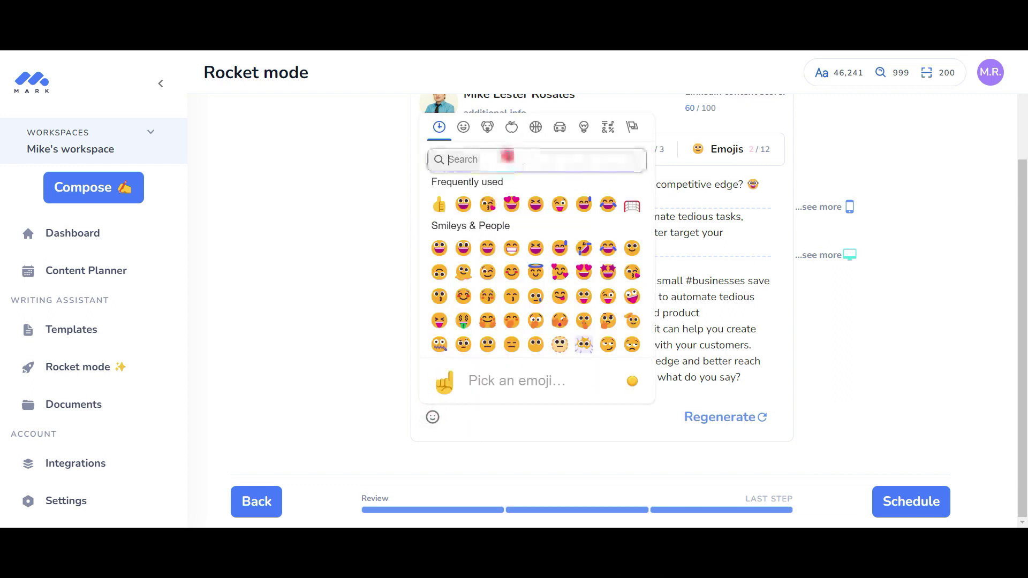
{"action": "type", "text": "ai"}
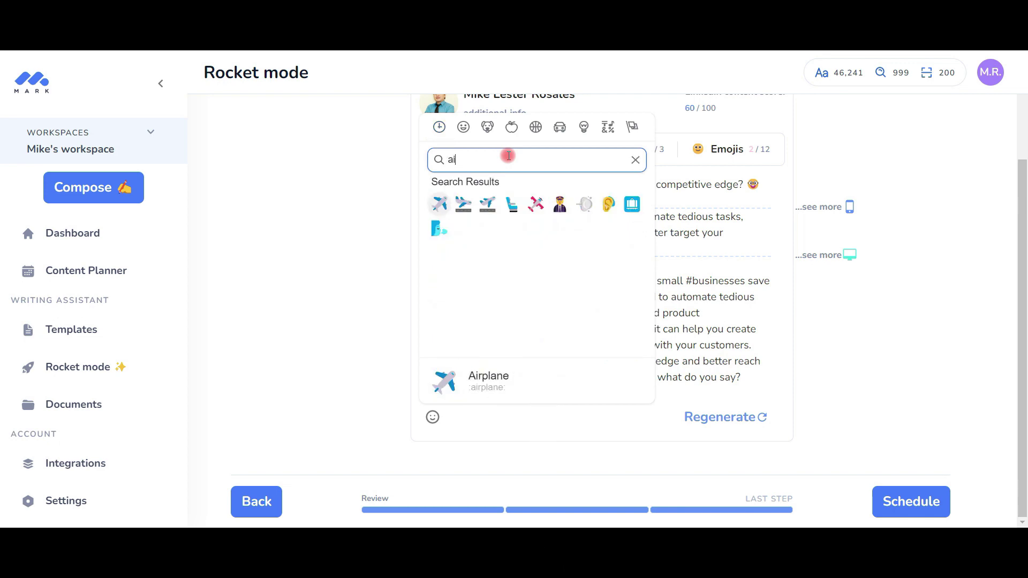
{"action": "key", "text": "BackSpace"}
{"action": "key", "text": "BackSpace"}
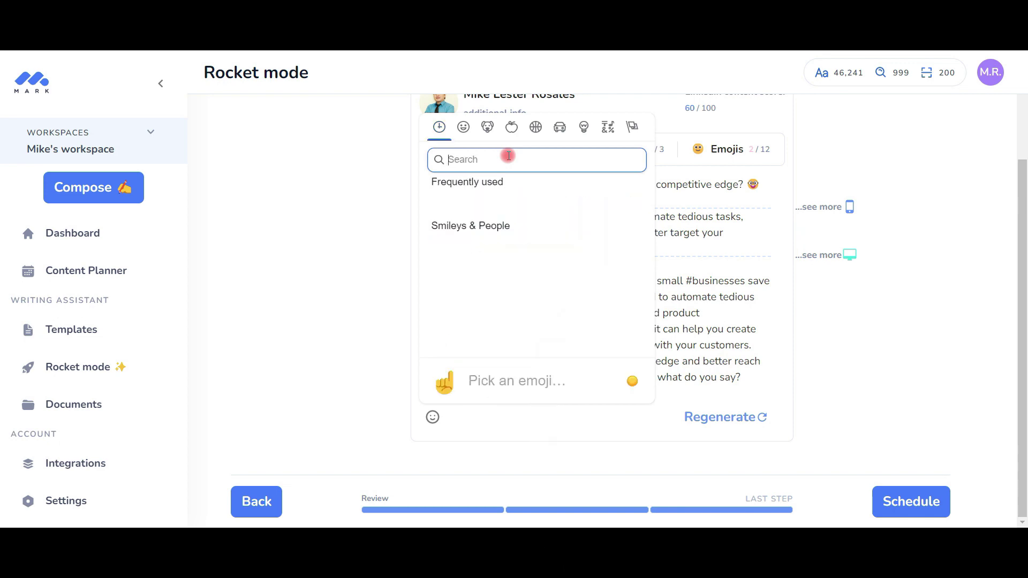
{"action": "type", "text": "brain"}
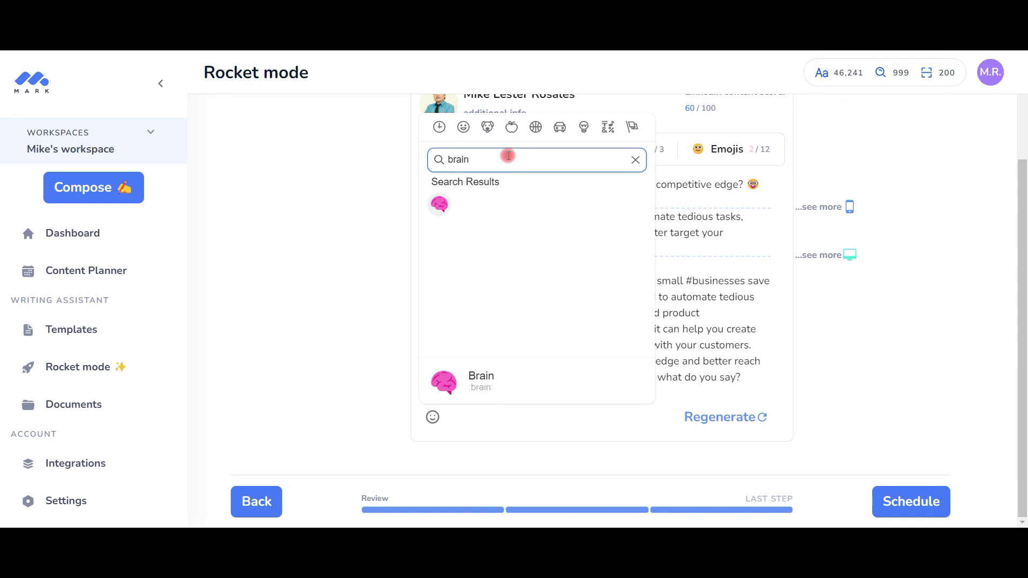
{"action": "left_click", "coordinate": [439, 204]}
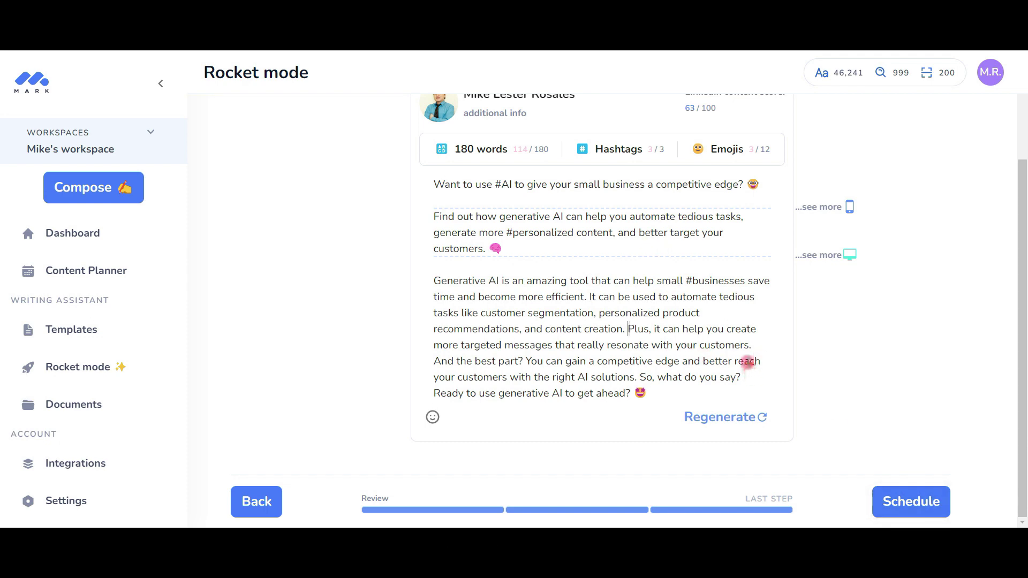
{"action": "scroll", "coordinate": [745, 361], "scroll_direction": "up", "scroll_amount": 2}
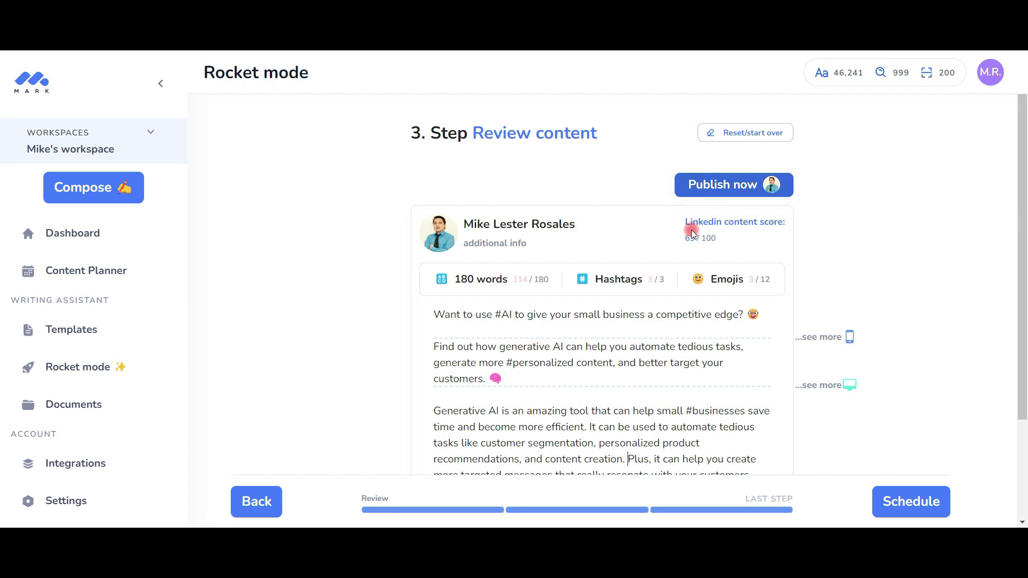
{"action": "scroll", "coordinate": [640, 355], "scroll_direction": "down", "scroll_amount": 2}
{"action": "scroll", "coordinate": [640, 354], "scroll_direction": "down", "scroll_amount": 1}
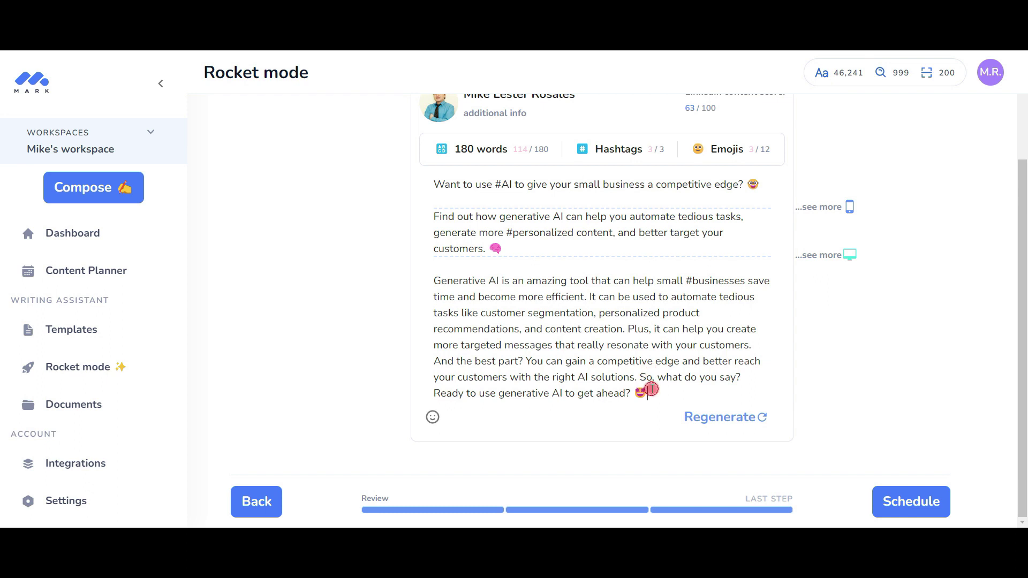
- Add a closing 'Check out Markcopy' line with the referral link and open scheduling
{"action": "key", "text": "Return"}
{"action": "key", "text": "Return"}
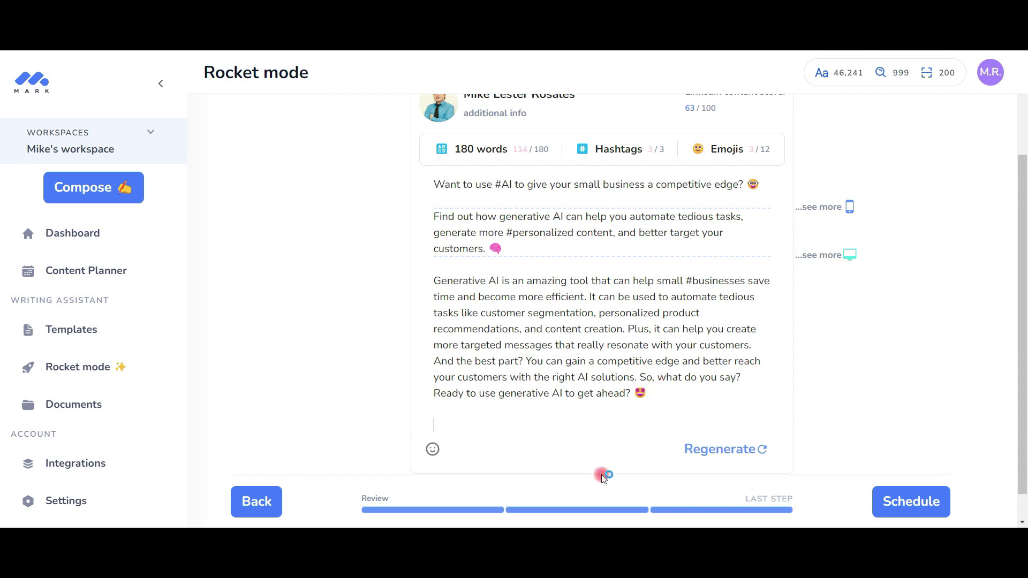
{"action": "type", "text": "Check out M"}
{"action": "type", "text": "arkcopy"}
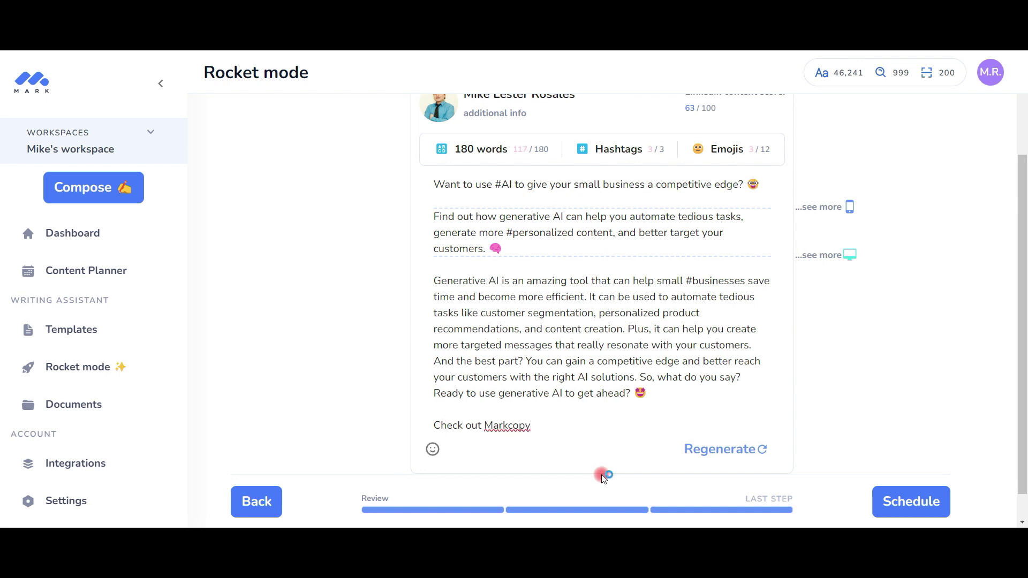
{"action": "key", "text": "Return"}
{"action": "type", "text": "h"}
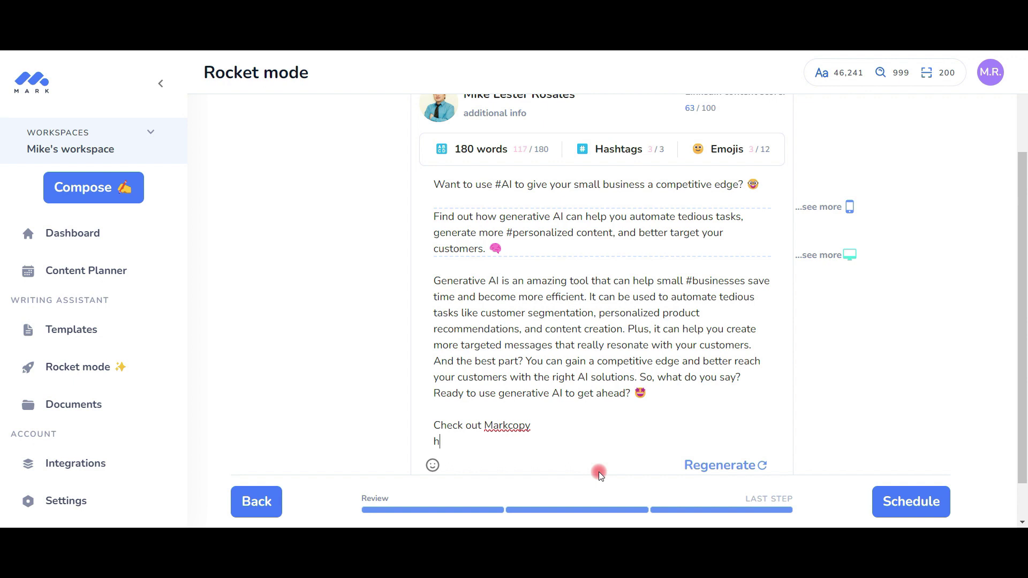
{"action": "type", "text": "ttps"}
{"action": "type", "text": "://"}
{"action": "type", "text": "refer.my"}
{"action": "type", "text": "softwarewa"}
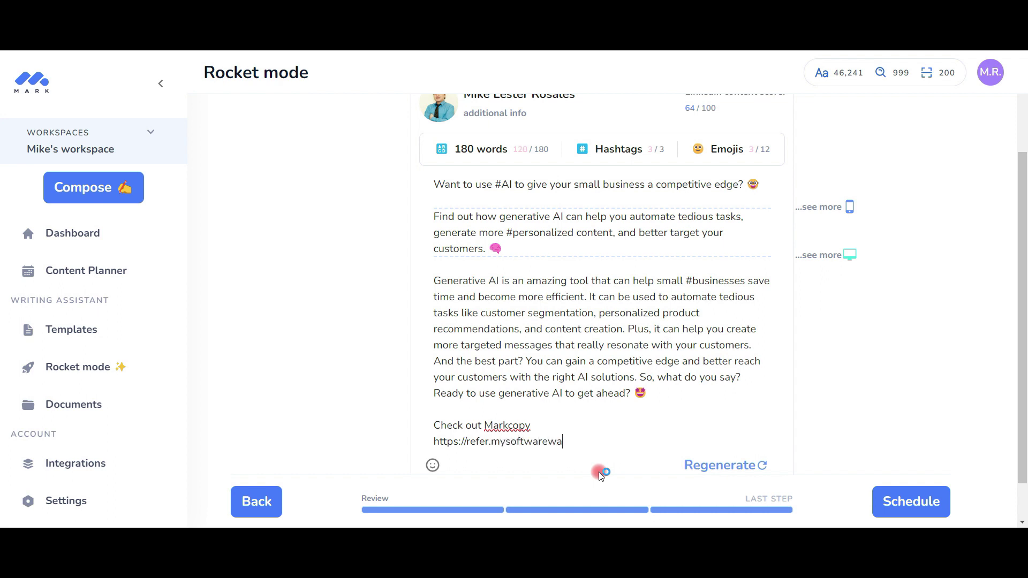
{"action": "key", "text": "BackSpace"}
{"action": "key", "text": "BackSpace"}
{"action": "type", "text": "adviser.com/"}
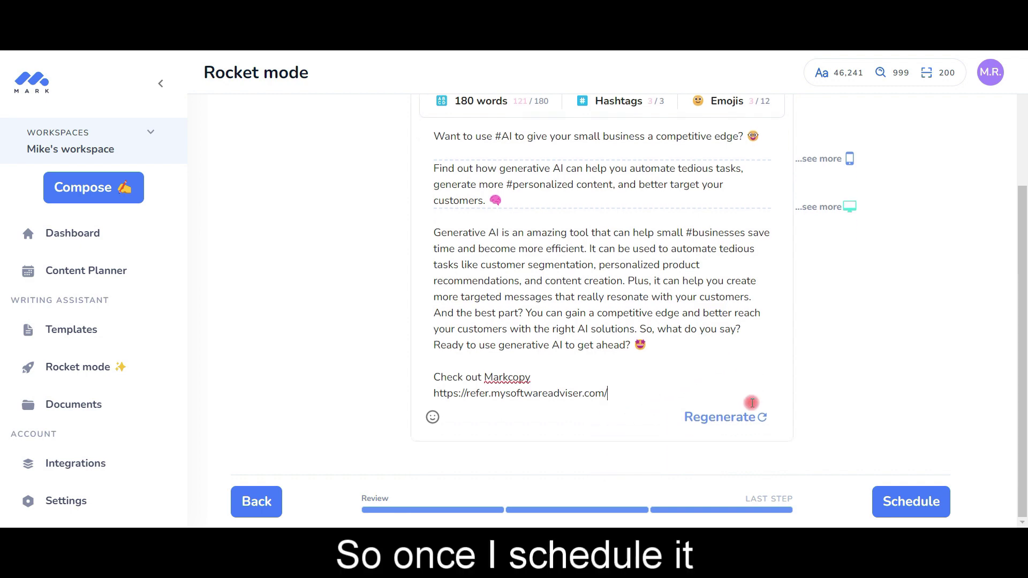
{"action": "left_click", "coordinate": [920, 503]}
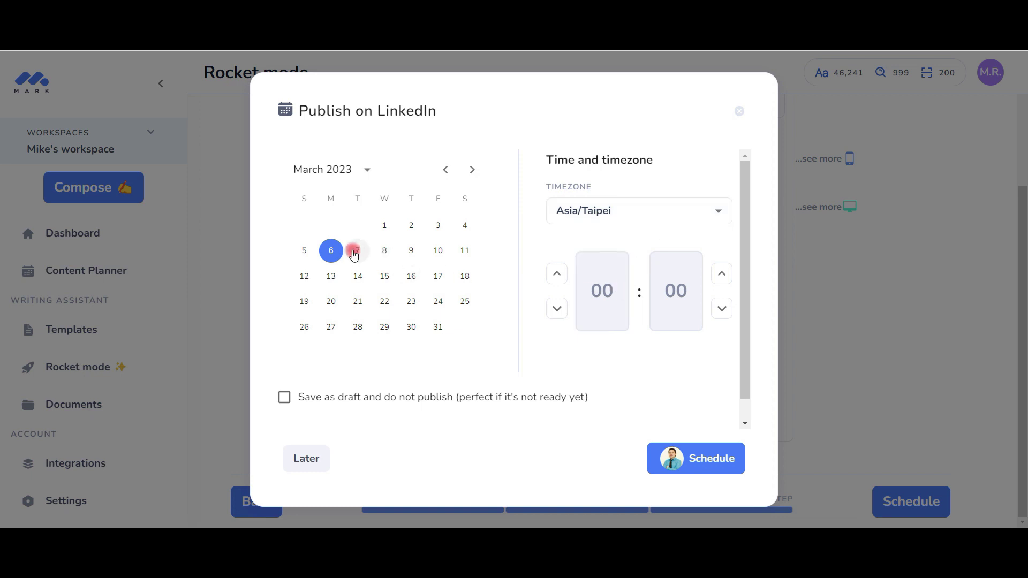
- Schedule the LinkedIn post for March 6 at 08:01 and save it as a draft
{"action": "left_click", "coordinate": [333, 257]}
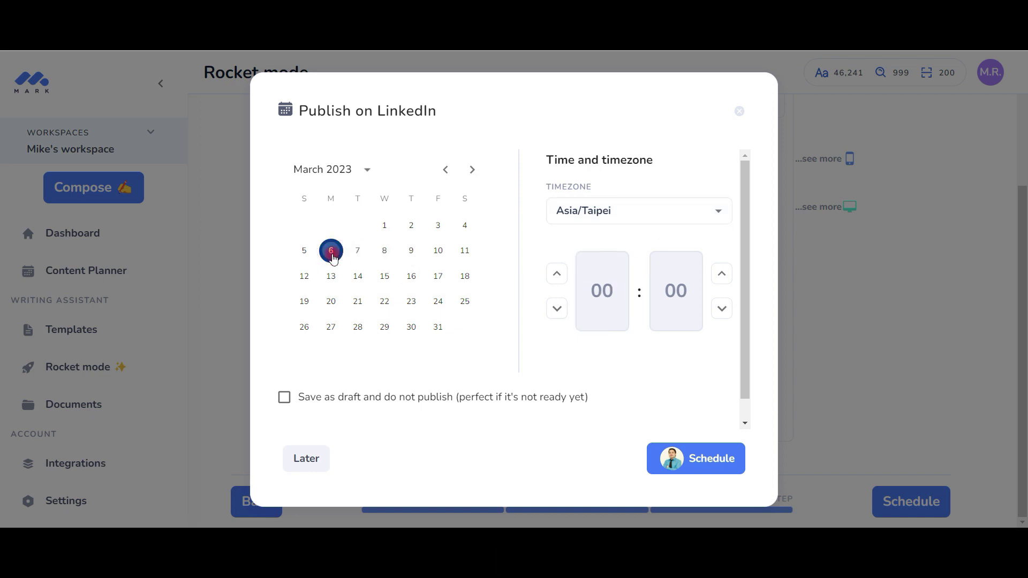
{"action": "left_click", "coordinate": [724, 279]}
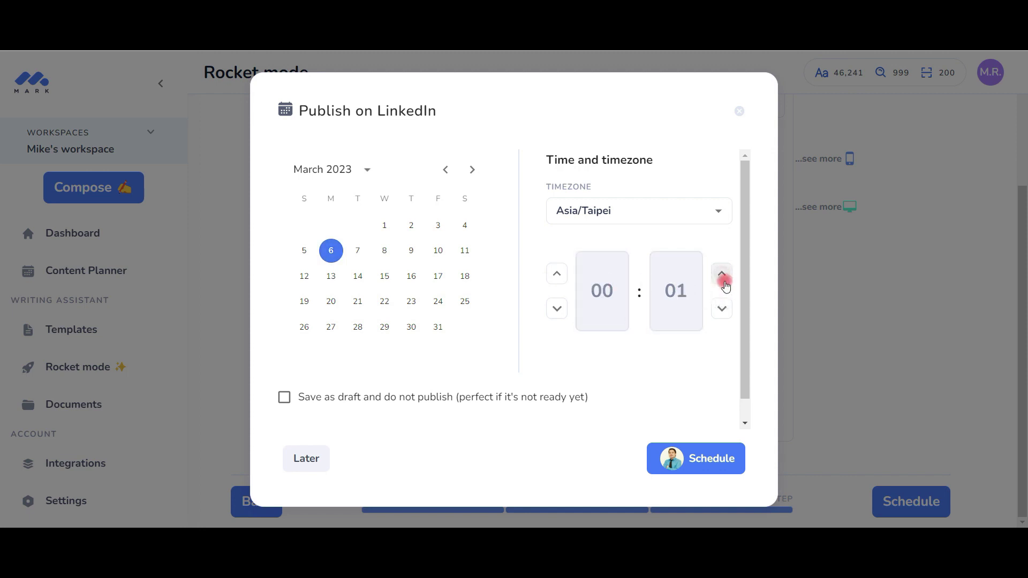
{"action": "left_click", "coordinate": [558, 277]}
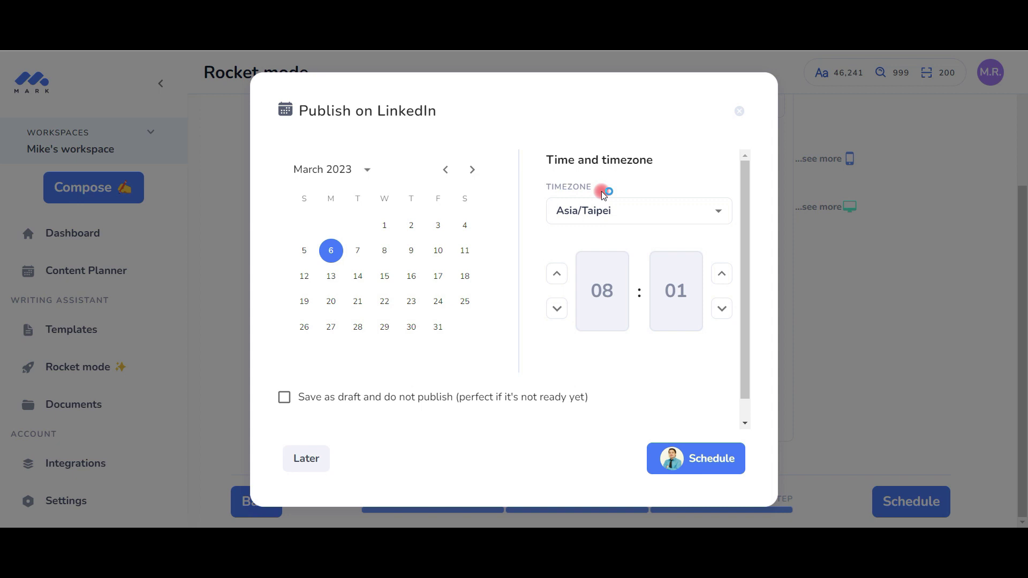
{"action": "left_click", "coordinate": [422, 397]}
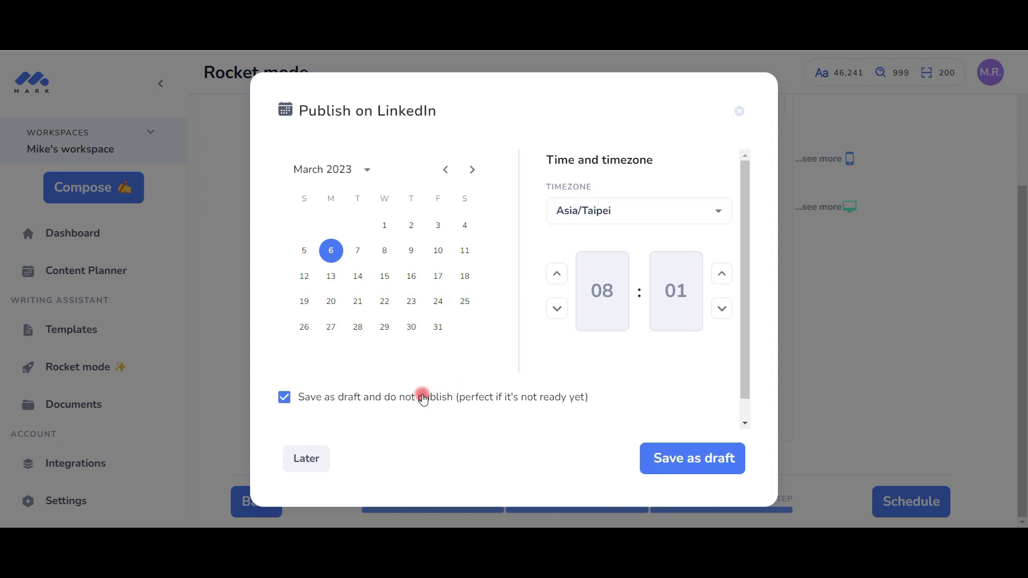
{"action": "left_click", "coordinate": [673, 458]}
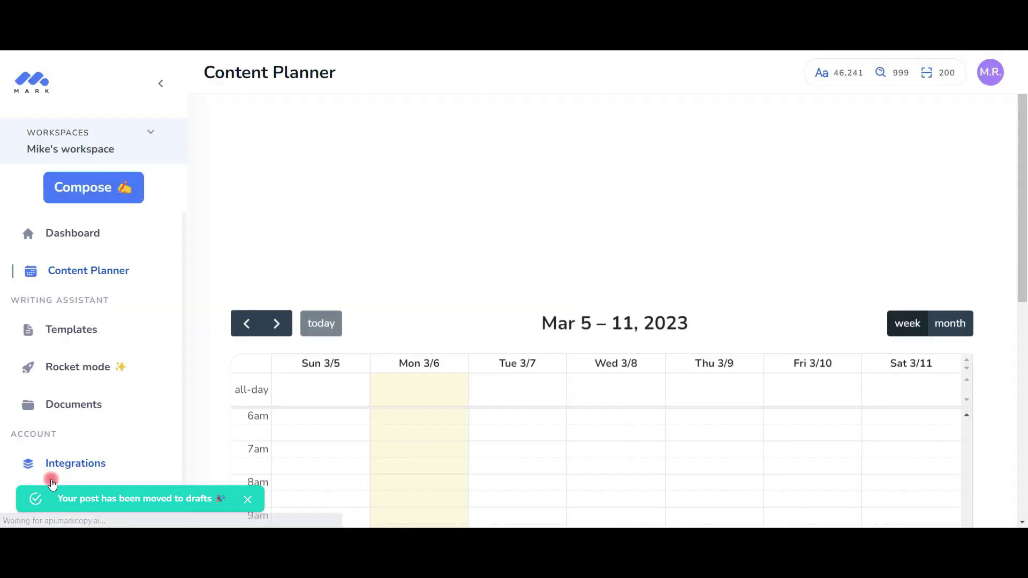
{"action": "scroll", "coordinate": [523, 411], "scroll_direction": "up", "scroll_amount": 3}
{"action": "scroll", "coordinate": [524, 412], "scroll_direction": "up", "scroll_amount": 2}
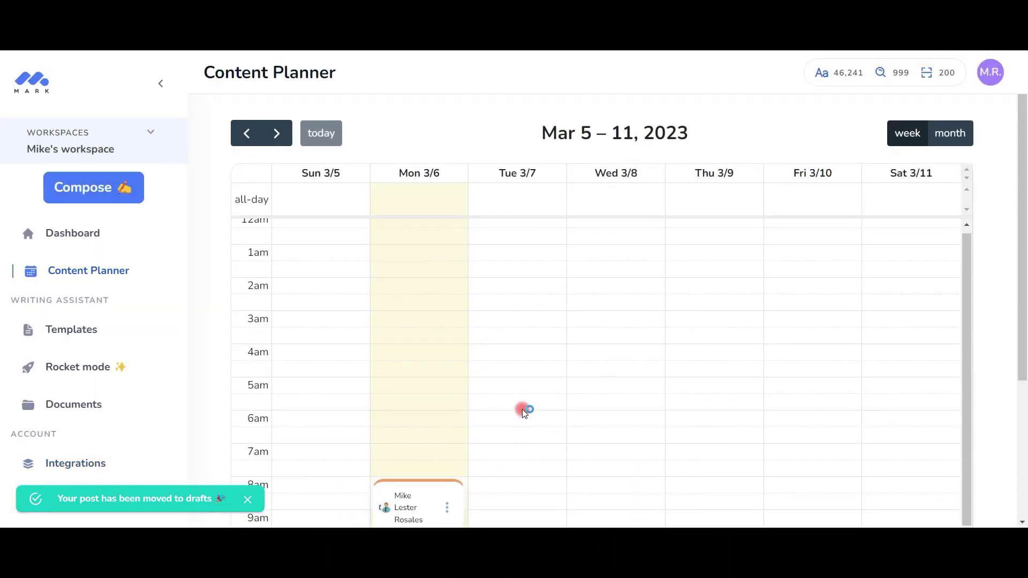
{"action": "scroll", "coordinate": [523, 412], "scroll_direction": "down", "scroll_amount": 5}
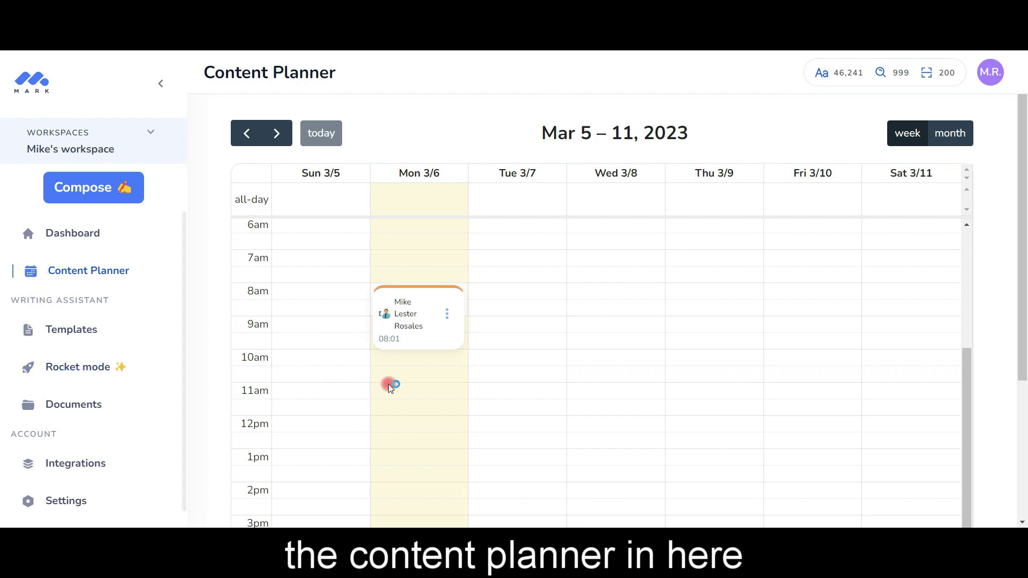
- Navigate via Templates and Rocket mode to the Documents page with two blog drafts
{"action": "left_click", "coordinate": [84, 322]}
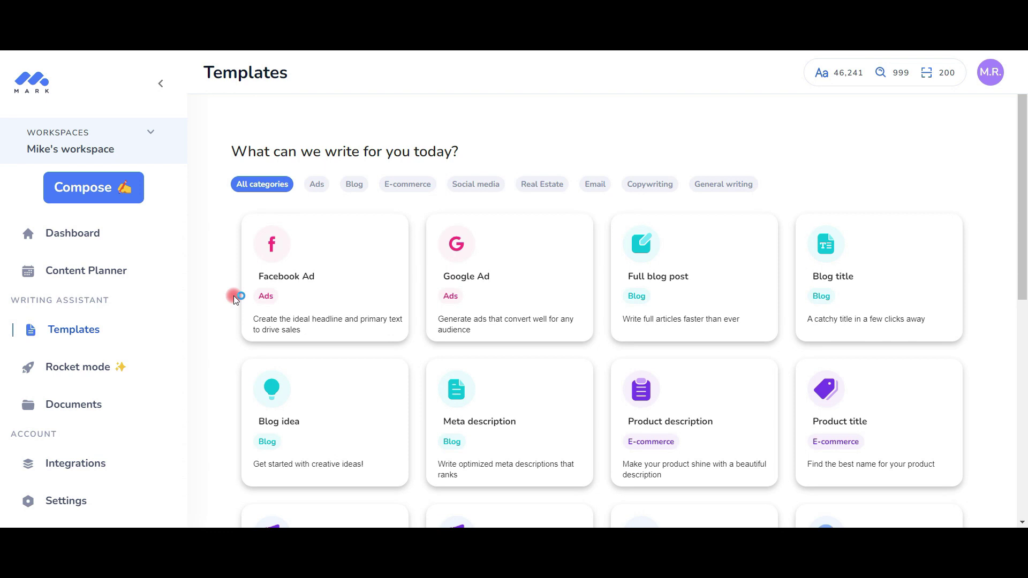
{"action": "scroll", "coordinate": [788, 442], "scroll_direction": "down", "scroll_amount": 1}
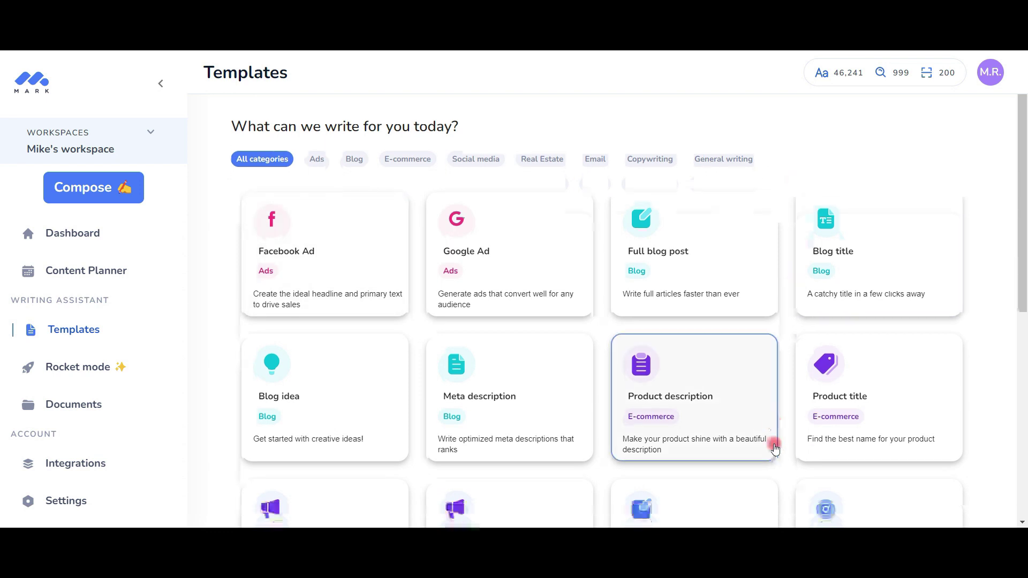
{"action": "scroll", "coordinate": [138, 337], "scroll_direction": "down", "scroll_amount": 2}
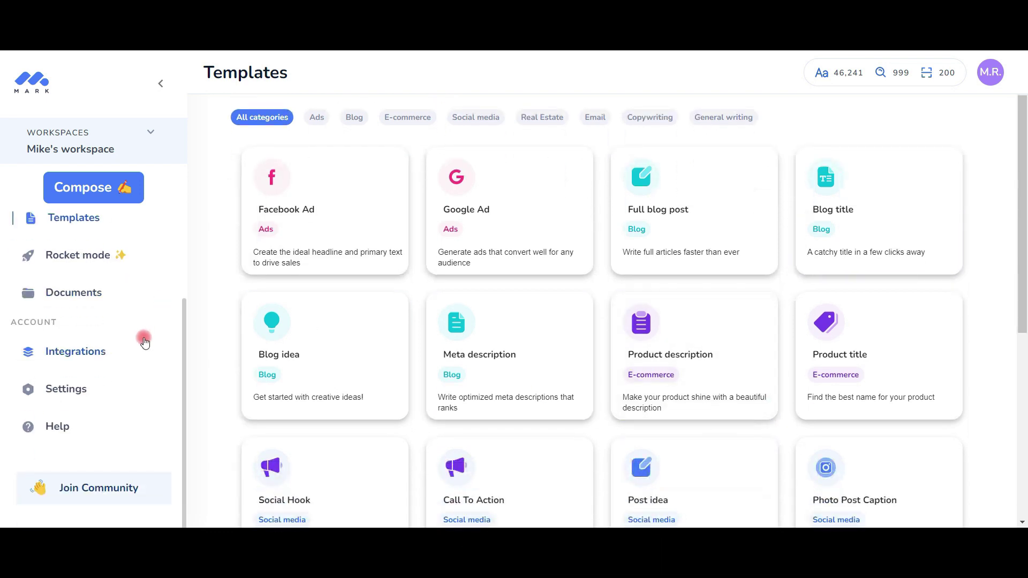
{"action": "left_click", "coordinate": [98, 264]}
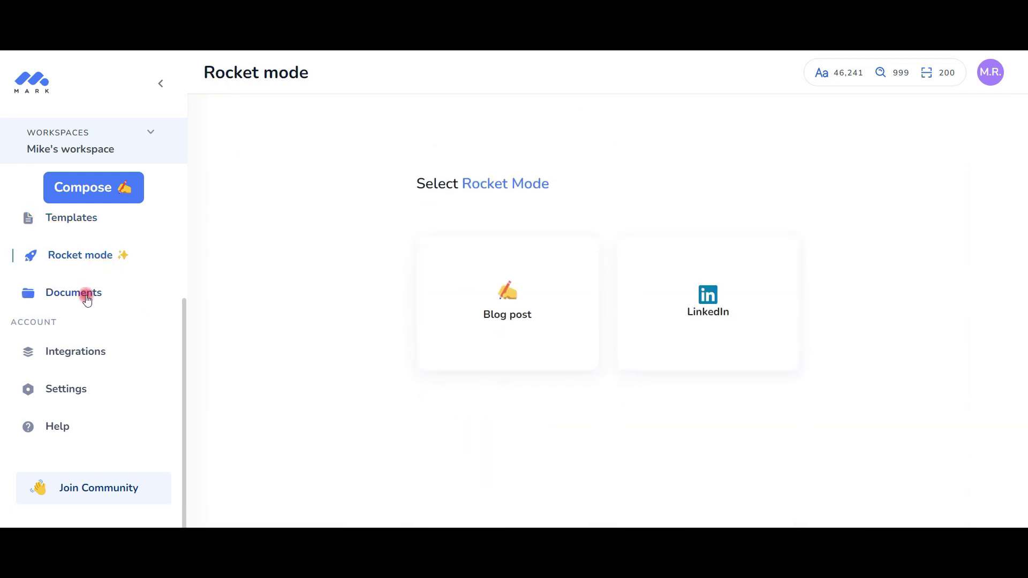
{"action": "left_click", "coordinate": [87, 300]}
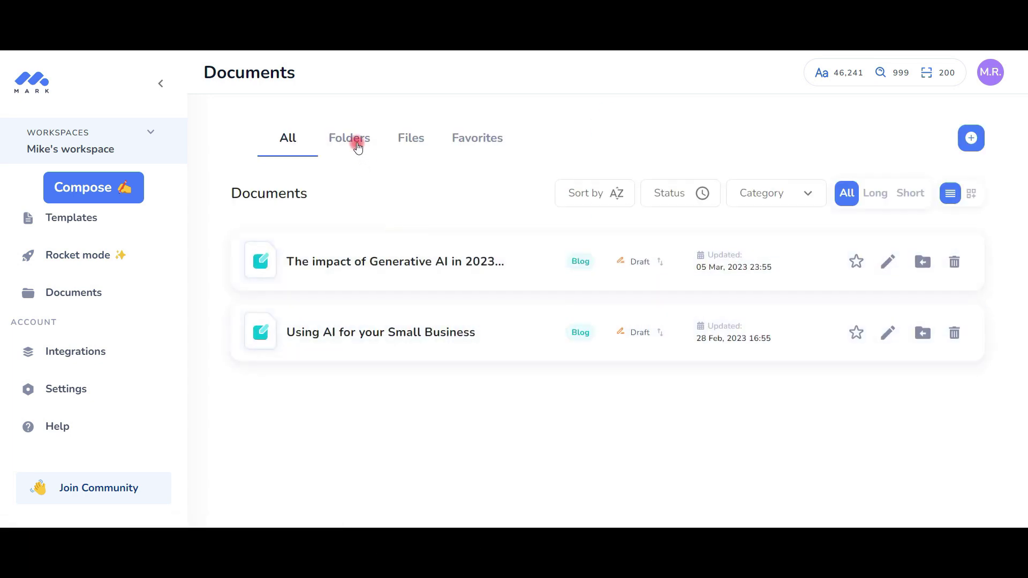
- View the Documents Folders and Files tabs, then the Integrations page
{"action": "left_click", "coordinate": [358, 142]}
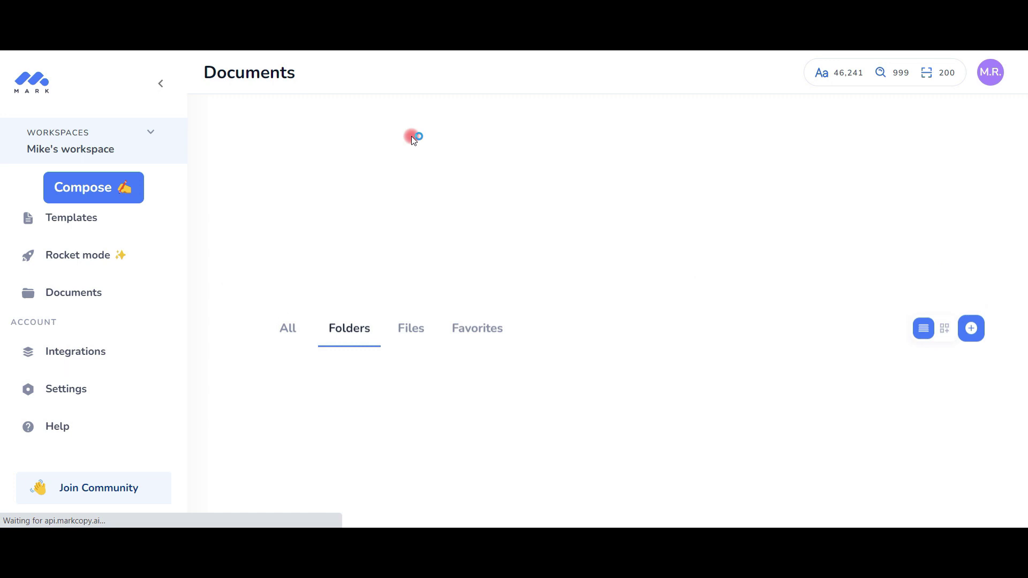
{"action": "left_click", "coordinate": [412, 140]}
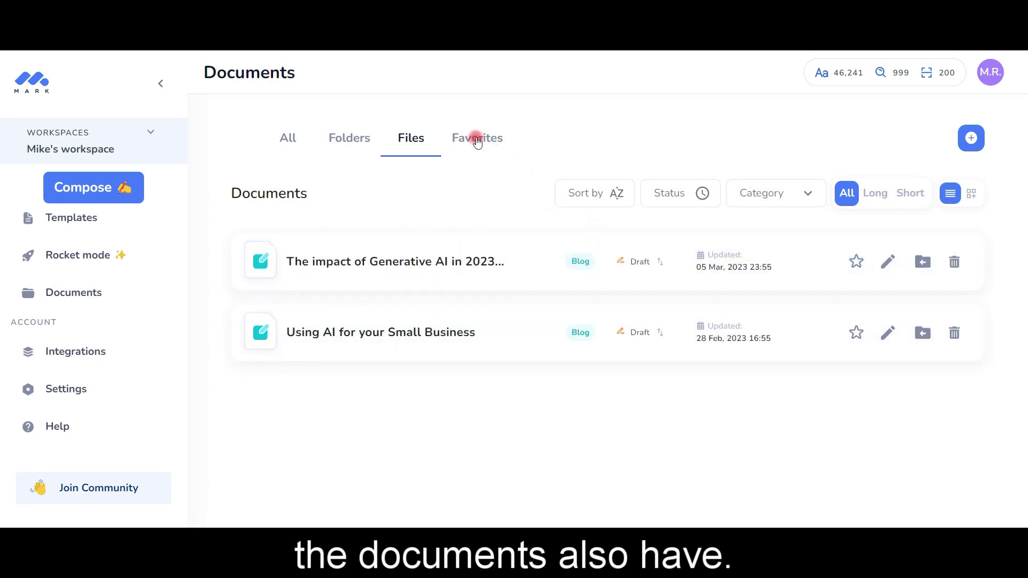
{"action": "left_click", "coordinate": [101, 351]}
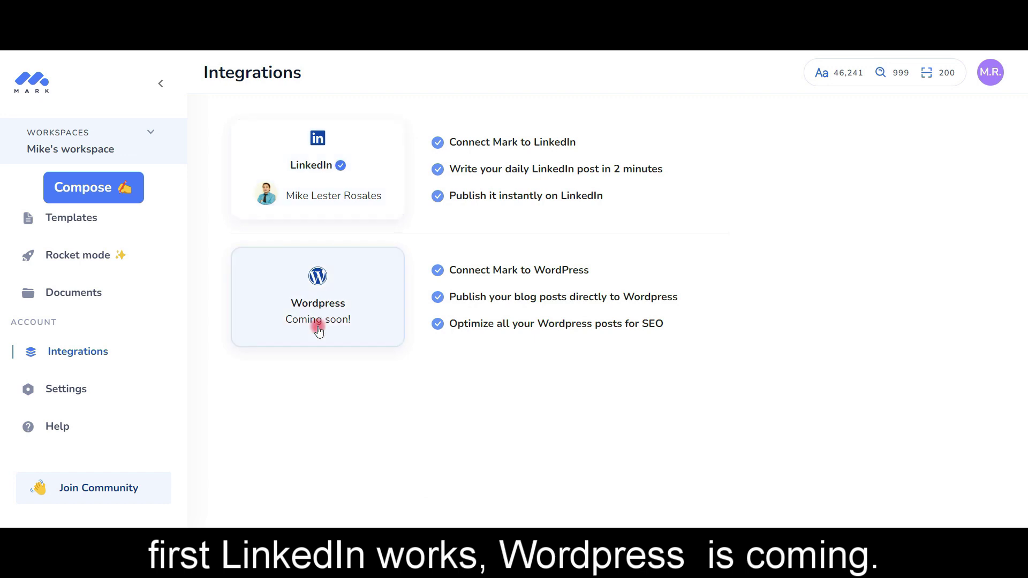
- Review the Settings tabs and highlight the Tier 2 plan's 3,759 / 50,000 words used
{"action": "left_click", "coordinate": [92, 393]}
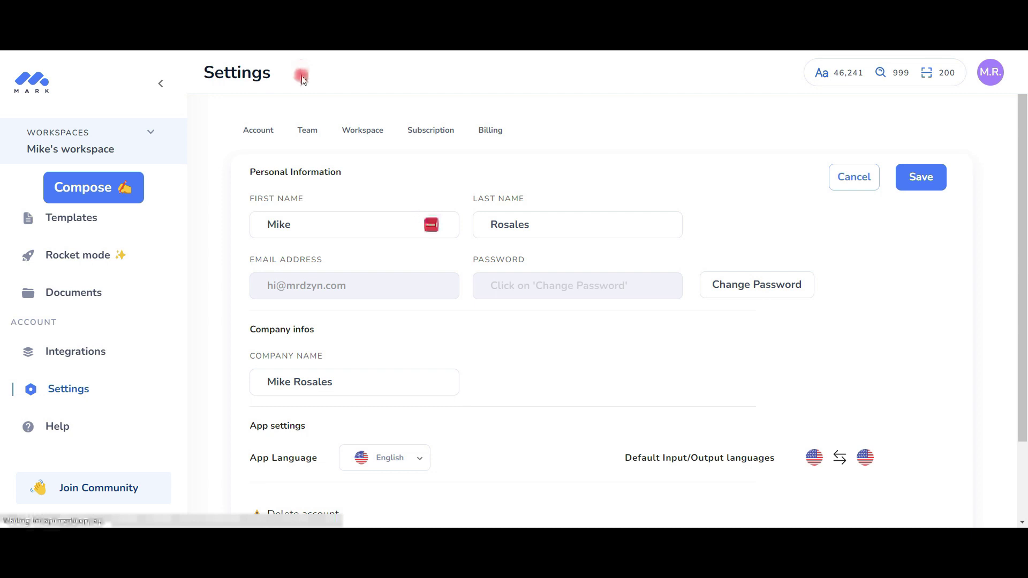
{"action": "left_click", "coordinate": [310, 131]}
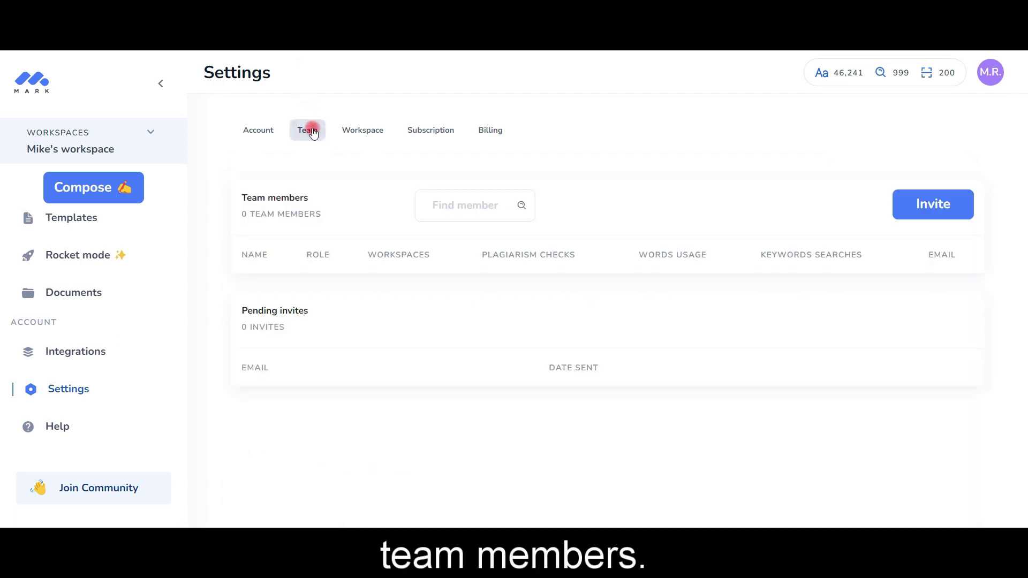
{"action": "left_click", "coordinate": [419, 132]}
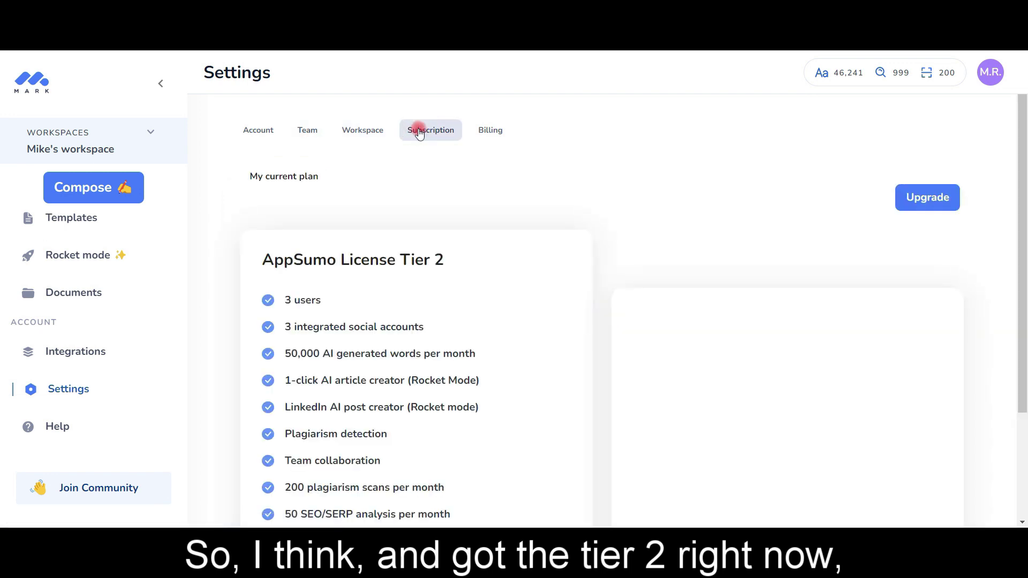
{"action": "left_click", "coordinate": [348, 134]}
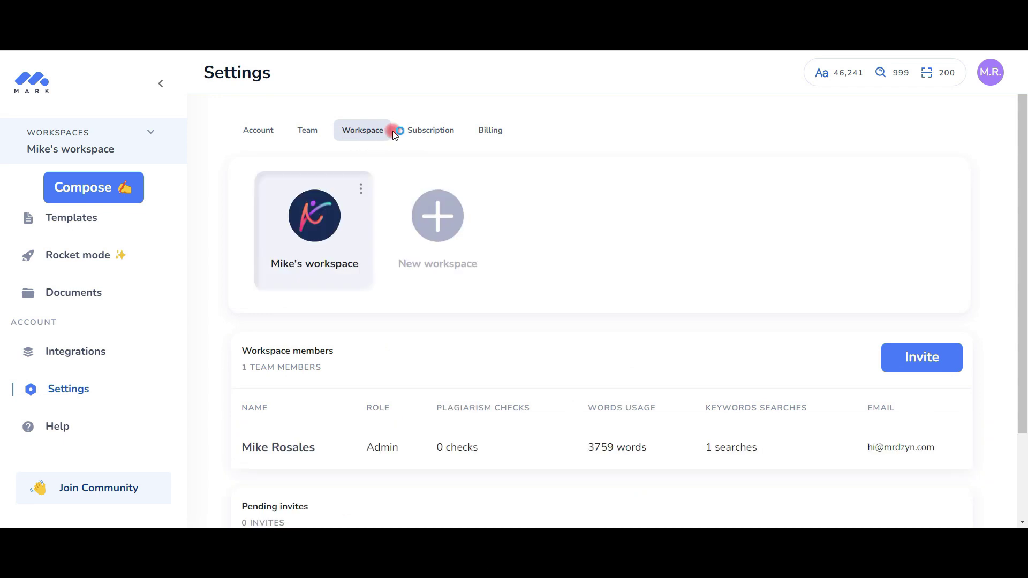
{"action": "left_click", "coordinate": [443, 143]}
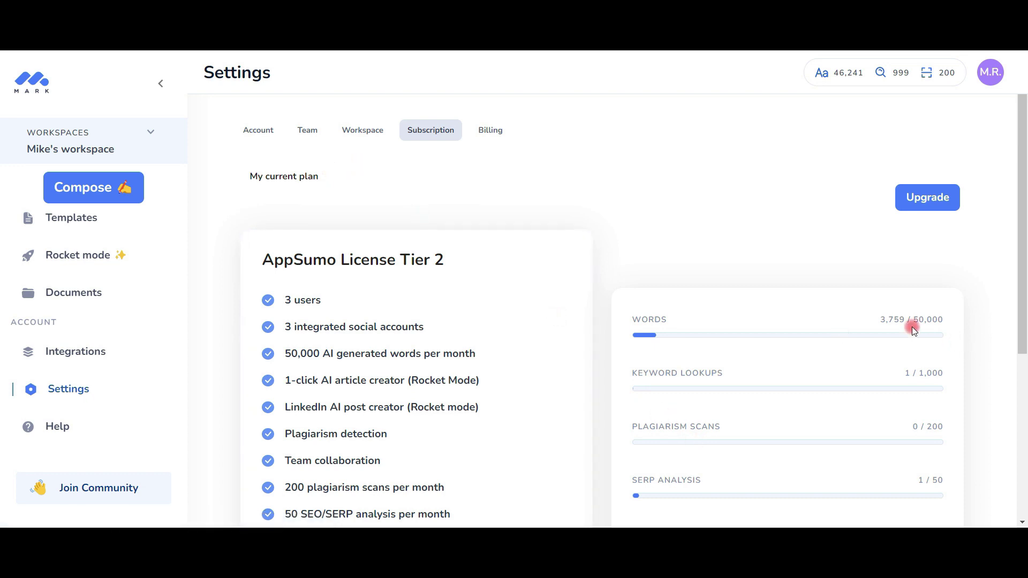
{"action": "left_click_drag", "start_coordinate": [875, 319], "coordinate": [967, 320]}
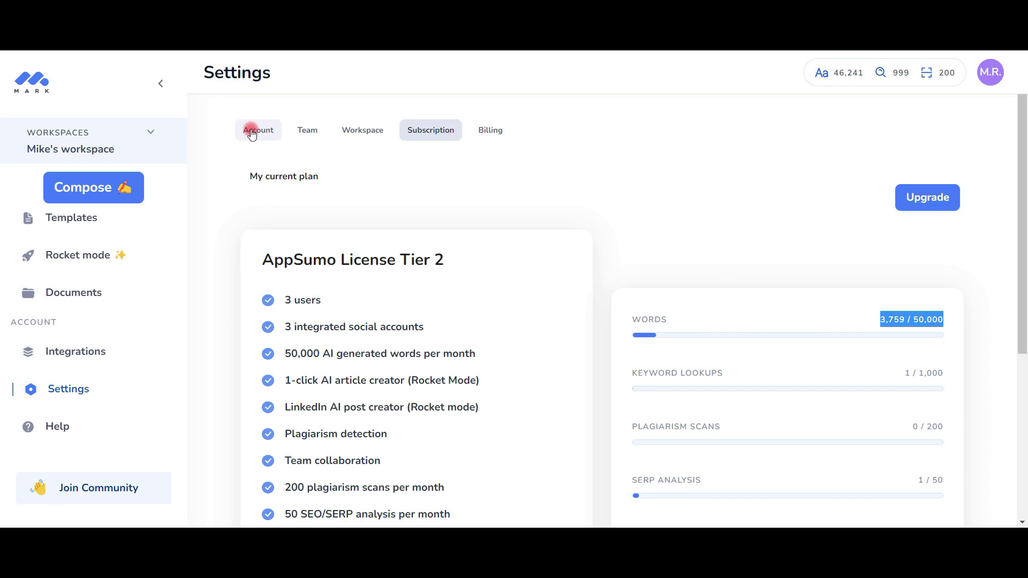
{"action": "scroll", "coordinate": [482, 241], "scroll_direction": "down", "scroll_amount": 1}
{"action": "scroll", "coordinate": [689, 287], "scroll_direction": "down", "scroll_amount": 2}
{"action": "scroll", "coordinate": [564, 392], "scroll_direction": "up", "scroll_amount": 3}
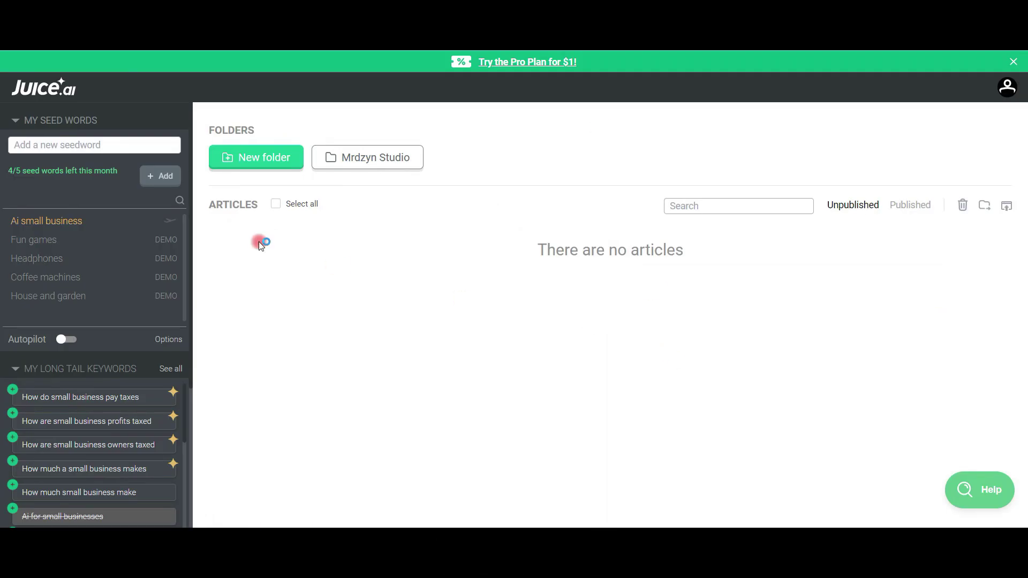
- Select the 'Ai small business' seed word and browse its long-tail keyword list
{"action": "left_click", "coordinate": [79, 148]}
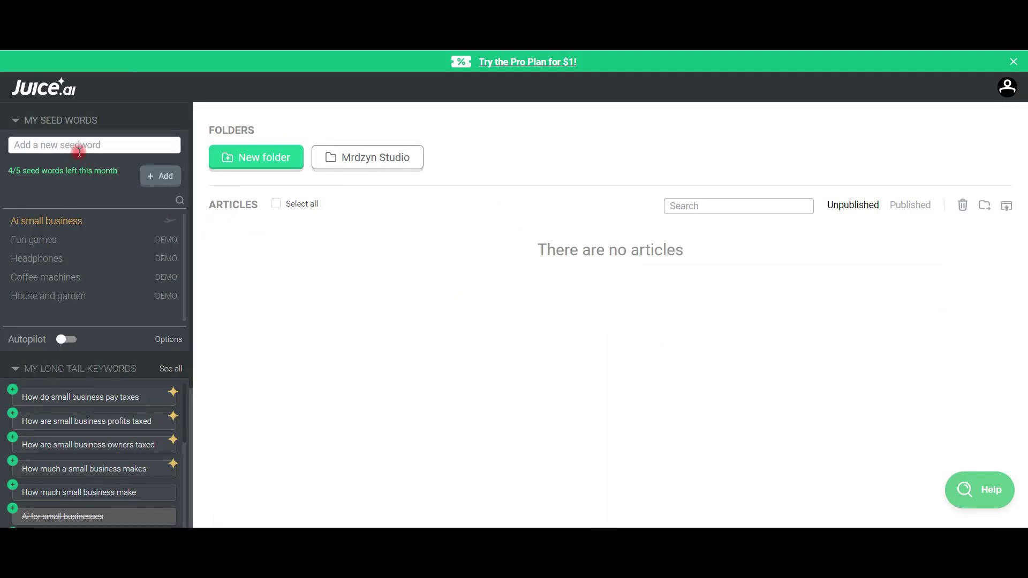
{"action": "left_click", "coordinate": [129, 292]}
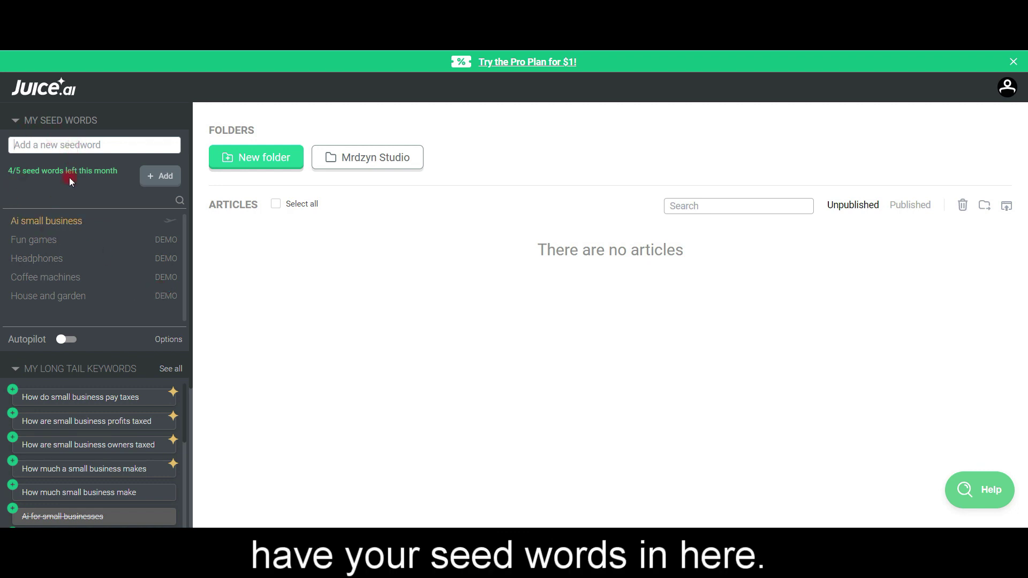
{"action": "left_click", "coordinate": [185, 225]}
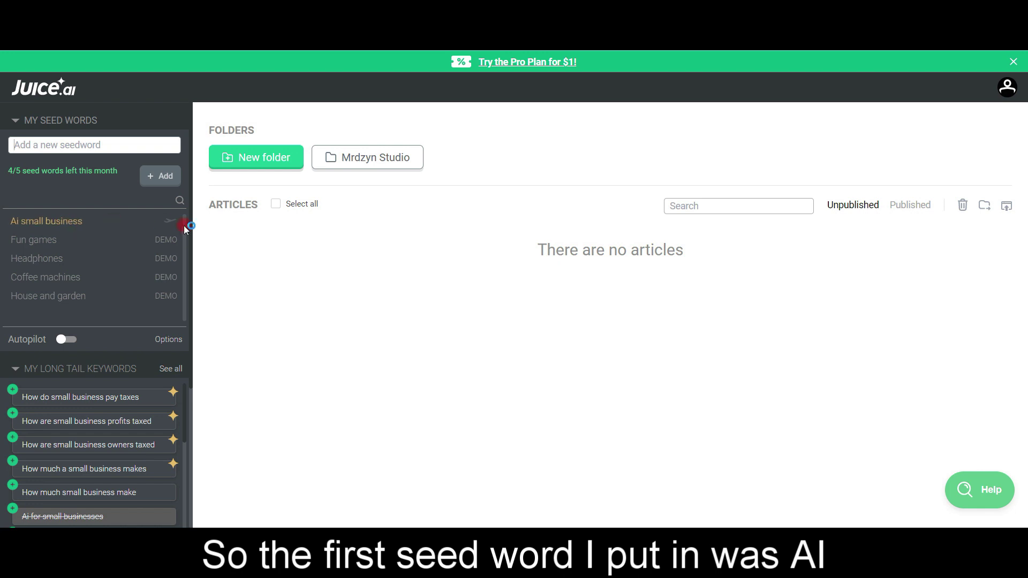
{"action": "left_click", "coordinate": [75, 225]}
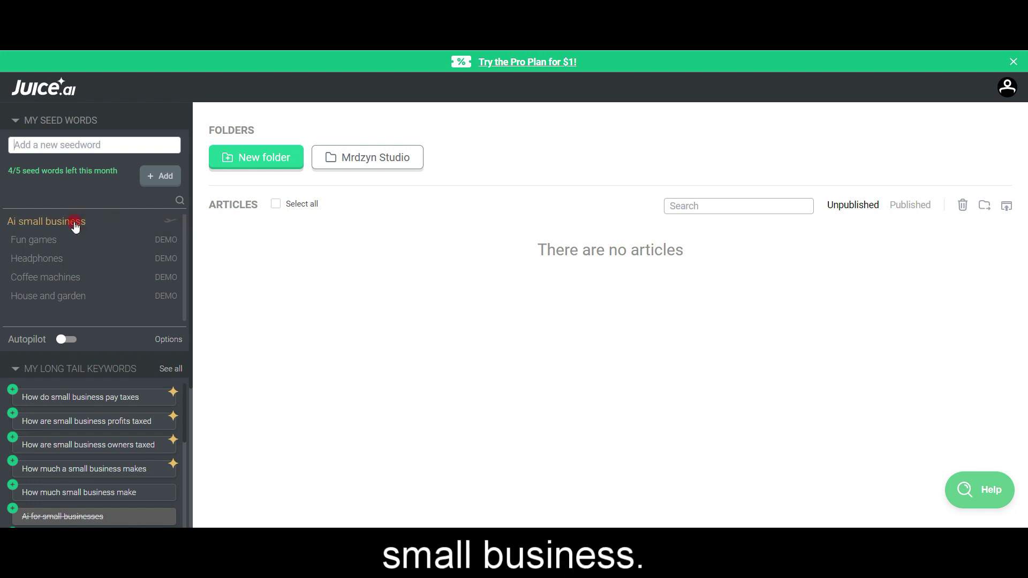
{"action": "scroll", "coordinate": [150, 401], "scroll_direction": "down", "scroll_amount": 2}
{"action": "scroll", "coordinate": [150, 402], "scroll_direction": "down", "scroll_amount": 2}
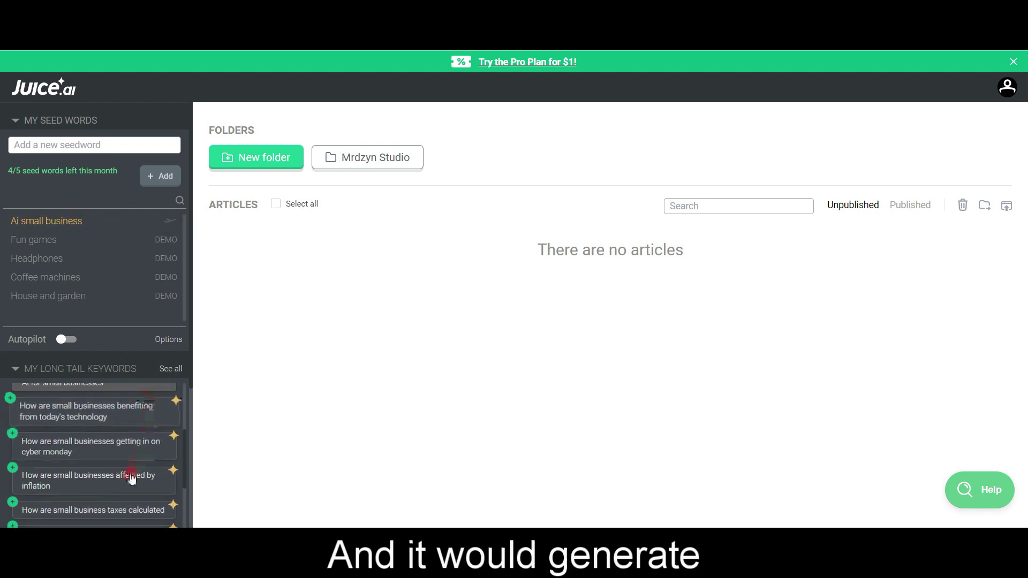
{"action": "scroll", "coordinate": [128, 480], "scroll_direction": "up", "scroll_amount": 3}
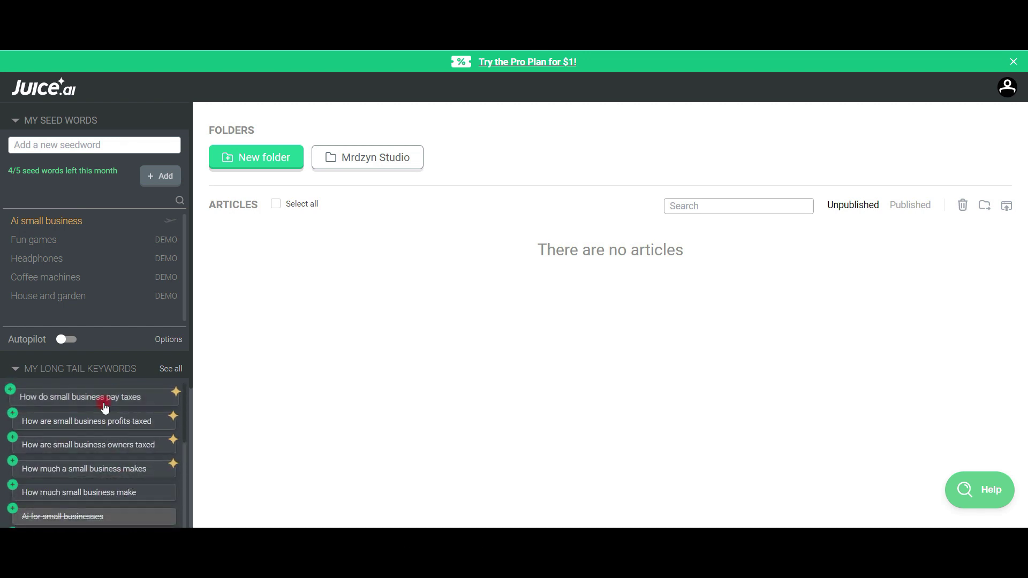
{"action": "scroll", "coordinate": [107, 467], "scroll_direction": "down", "scroll_amount": 2}
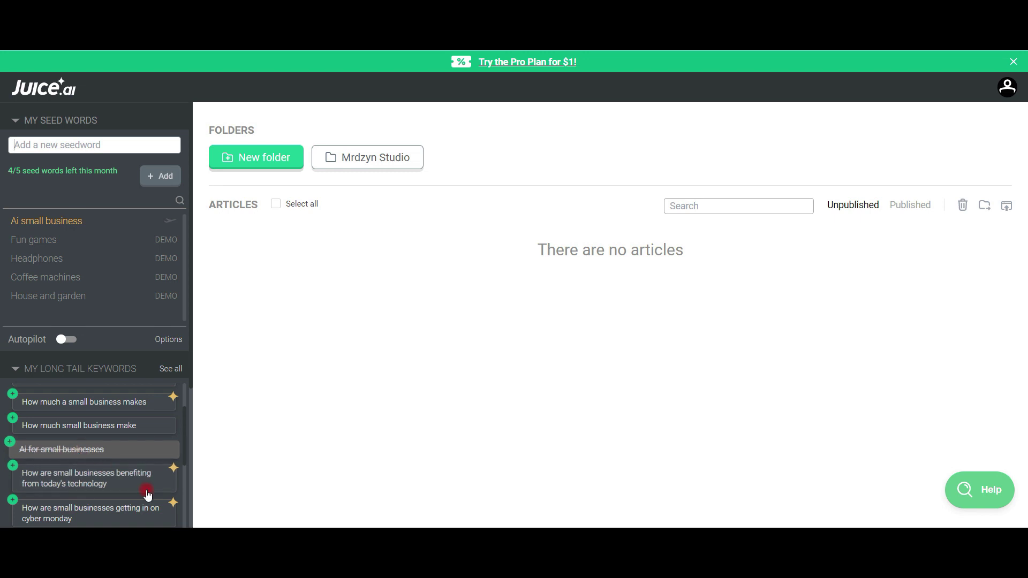
{"action": "left_click_drag", "start_coordinate": [80, 458], "coordinate": [149, 487]}
{"action": "scroll", "coordinate": [165, 467], "scroll_direction": "down", "scroll_amount": 2}
{"action": "scroll", "coordinate": [156, 474], "scroll_direction": "down", "scroll_amount": 2}
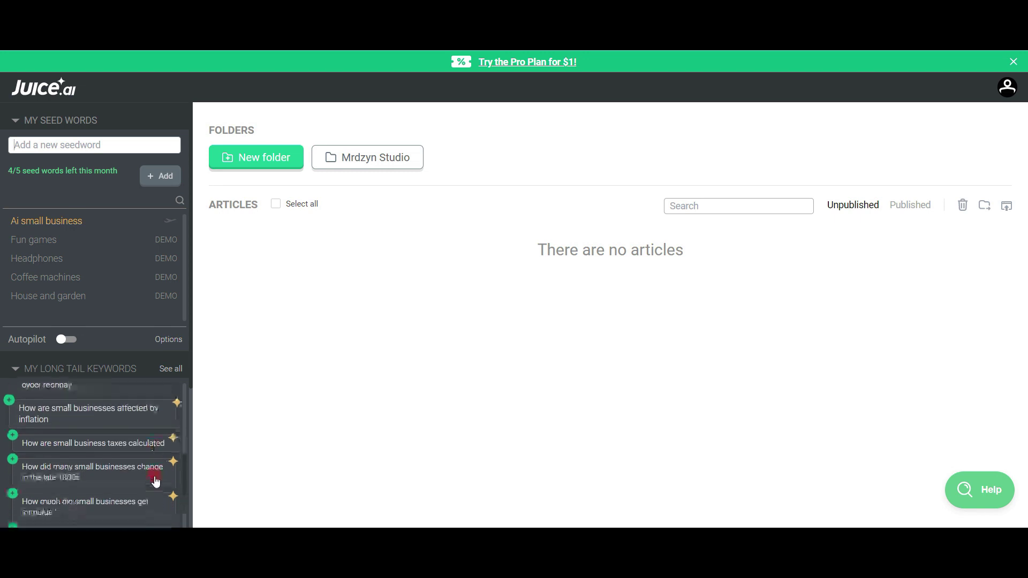
{"action": "scroll", "coordinate": [142, 493], "scroll_direction": "down", "scroll_amount": 2}
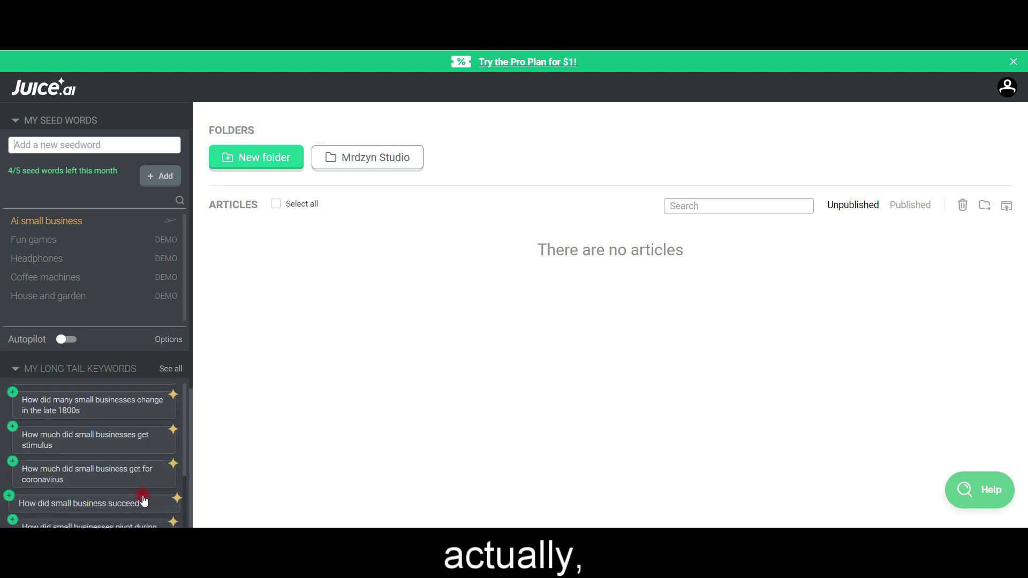
{"action": "scroll", "coordinate": [141, 494], "scroll_direction": "down", "scroll_amount": 2}
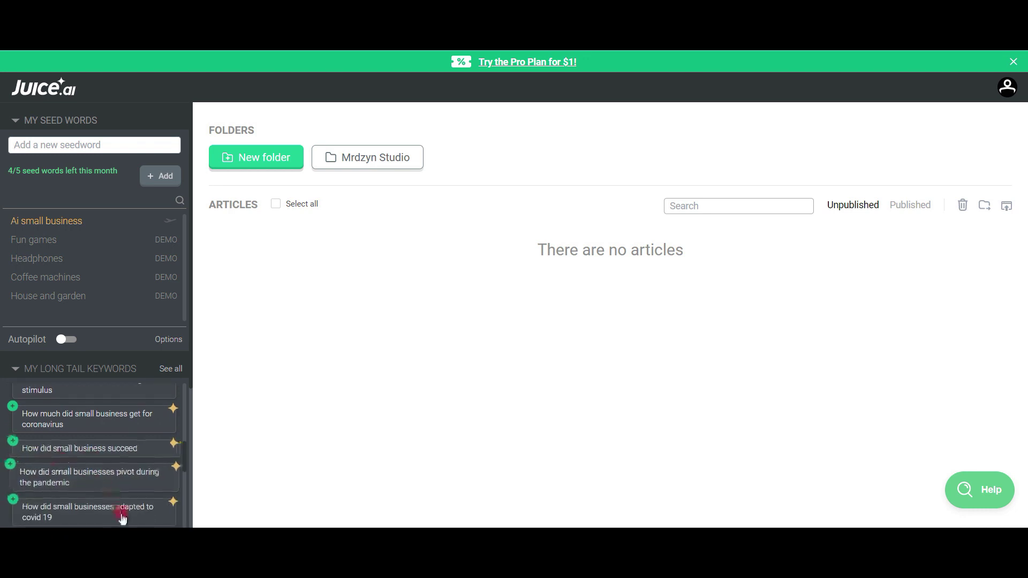
{"action": "scroll", "coordinate": [121, 517], "scroll_direction": "down", "scroll_amount": 2}
{"action": "scroll", "coordinate": [121, 518], "scroll_direction": "down", "scroll_amount": 1}
{"action": "scroll", "coordinate": [121, 518], "scroll_direction": "down", "scroll_amount": 3}
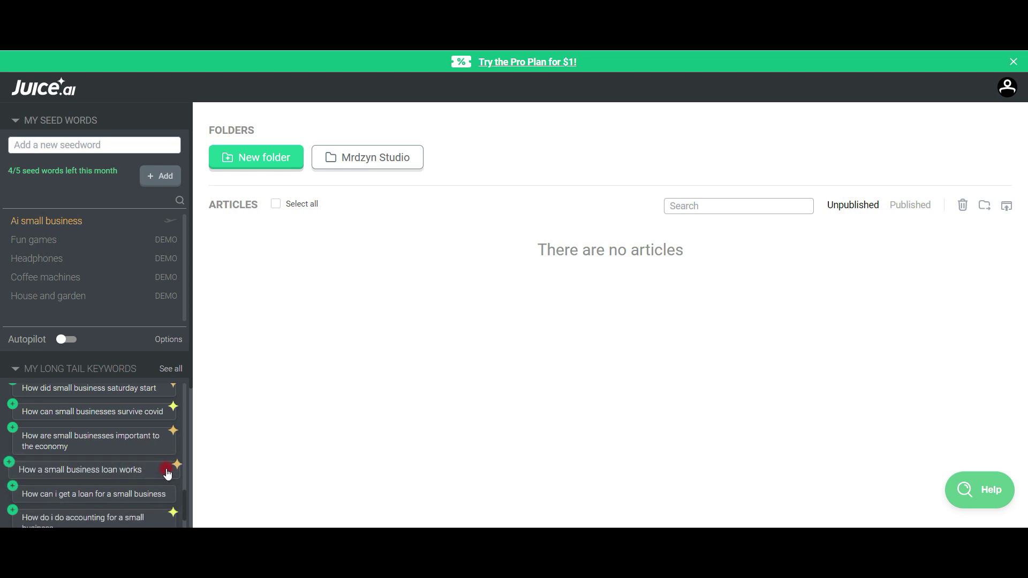
{"action": "scroll", "coordinate": [167, 474], "scroll_direction": "up", "scroll_amount": 3}
{"action": "scroll", "coordinate": [167, 474], "scroll_direction": "down", "scroll_amount": 3}
{"action": "scroll", "coordinate": [164, 471], "scroll_direction": "down", "scroll_amount": 3}
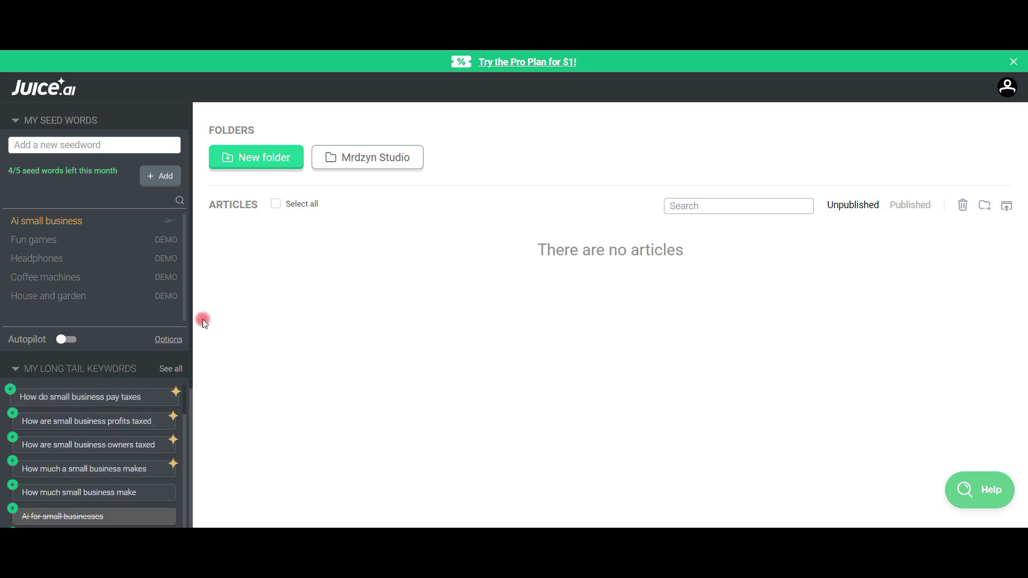
{"action": "scroll", "coordinate": [126, 450], "scroll_direction": "down", "scroll_amount": 3}
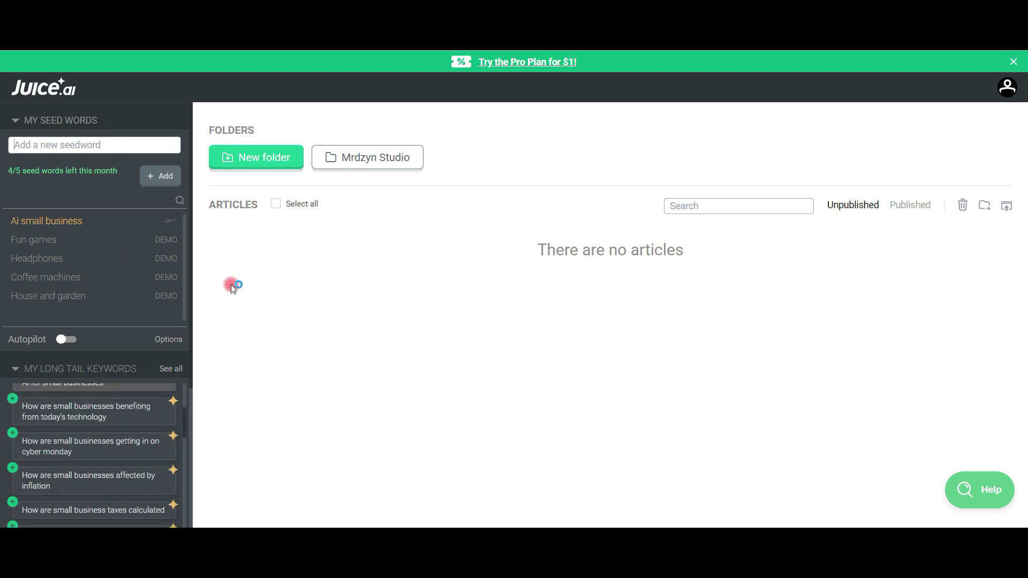
{"action": "type", "text": "gene"}
- Submit 'live chat small business', select 'small business', and open the Mrdzyn Studio folder
{"action": "key", "text": "BackSpace"}
{"action": "key", "text": "BackSpace"}
{"action": "type", "text": "live"}
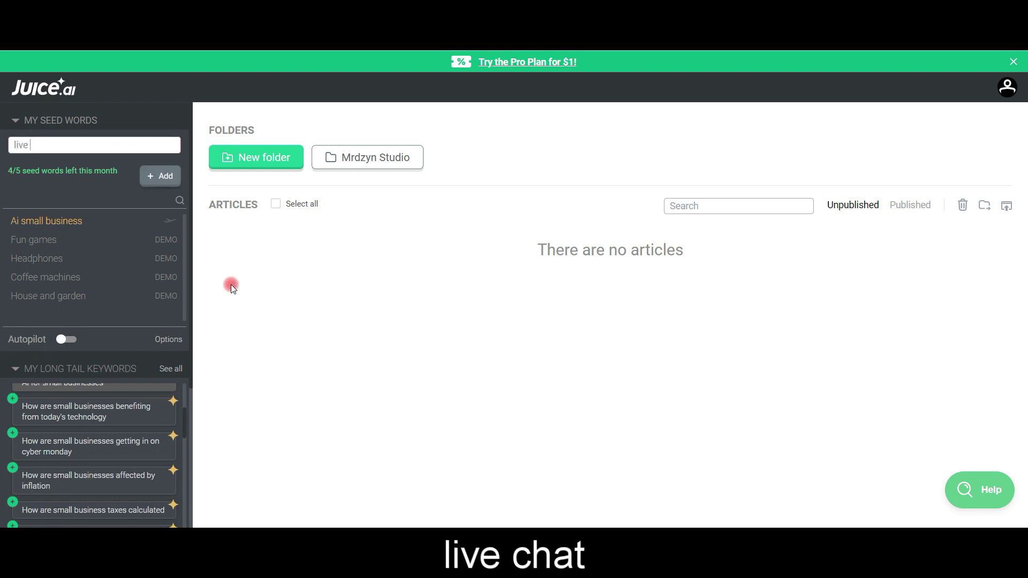
{"action": "type", "text": " chat small business"}
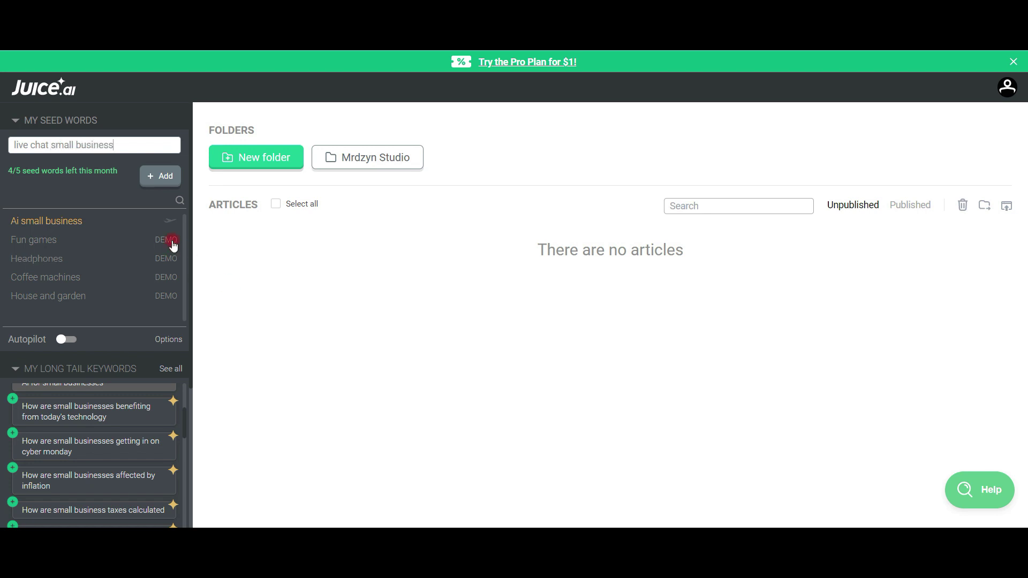
{"action": "left_click", "coordinate": [161, 180]}
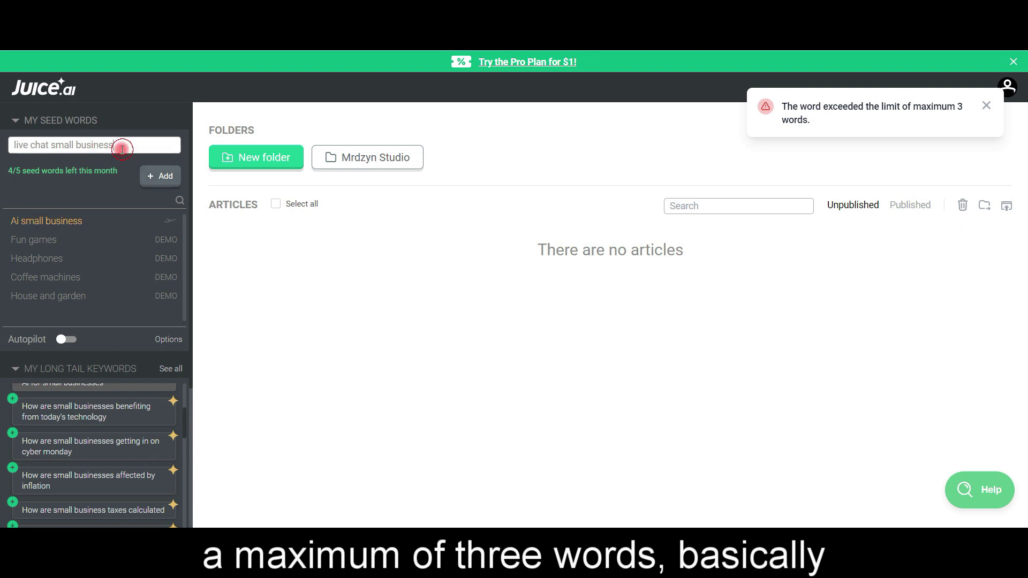
{"action": "mouse_move", "coordinate": [121, 148]}
{"action": "left_mouse_down"}
{"action": "mouse_move", "coordinate": [30, 143]}
{"action": "mouse_move", "coordinate": [57, 146]}
{"action": "left_mouse_up"}
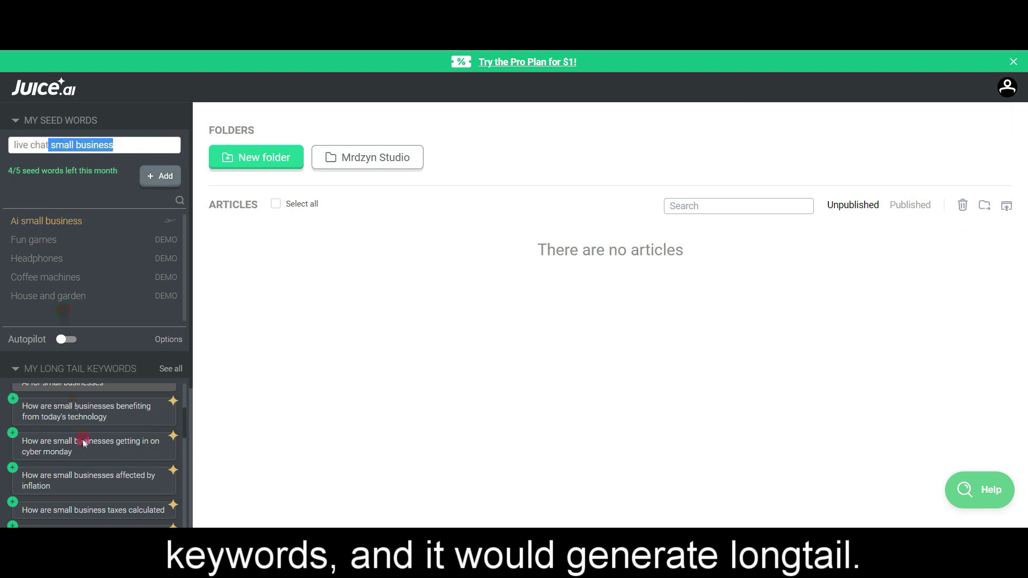
{"action": "scroll", "coordinate": [86, 450], "scroll_direction": "down", "scroll_amount": 2}
{"action": "scroll", "coordinate": [90, 475], "scroll_direction": "down", "scroll_amount": 2}
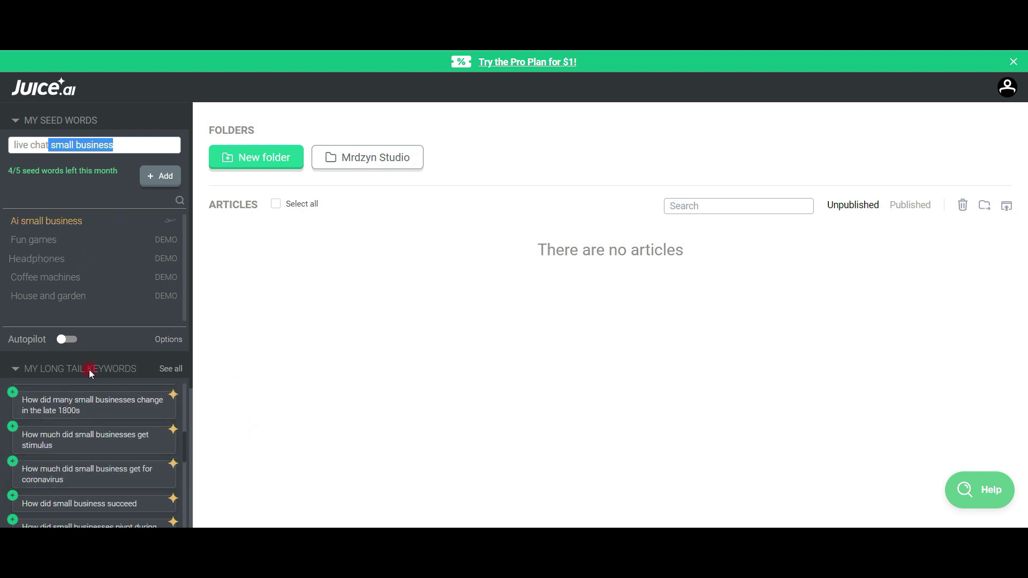
{"action": "scroll", "coordinate": [120, 488], "scroll_direction": "down", "scroll_amount": 2}
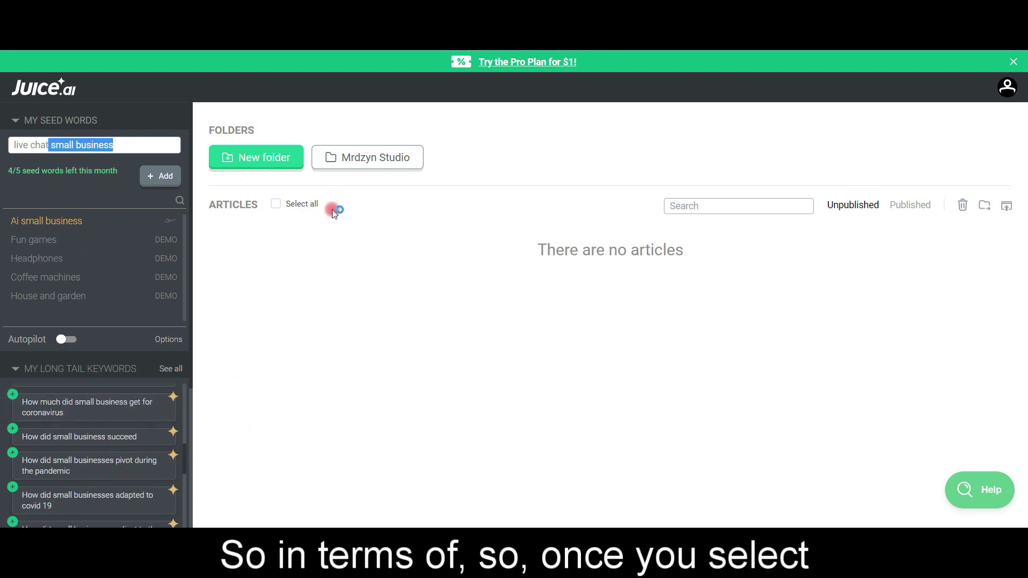
{"action": "left_click", "coordinate": [362, 166]}
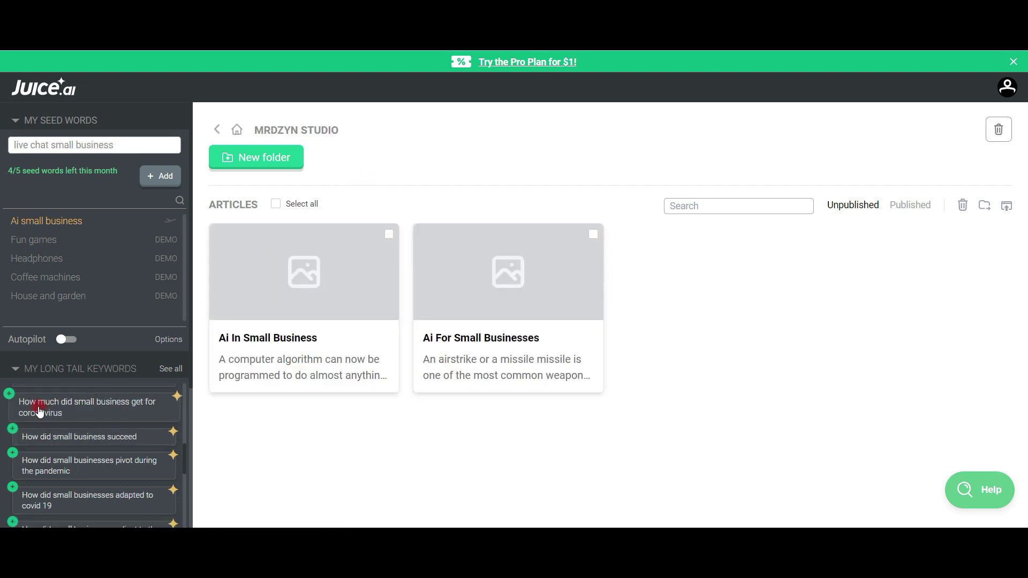
{"action": "scroll", "coordinate": [83, 493], "scroll_direction": "down", "scroll_amount": 1}
{"action": "scroll", "coordinate": [83, 496], "scroll_direction": "down", "scroll_amount": 1}
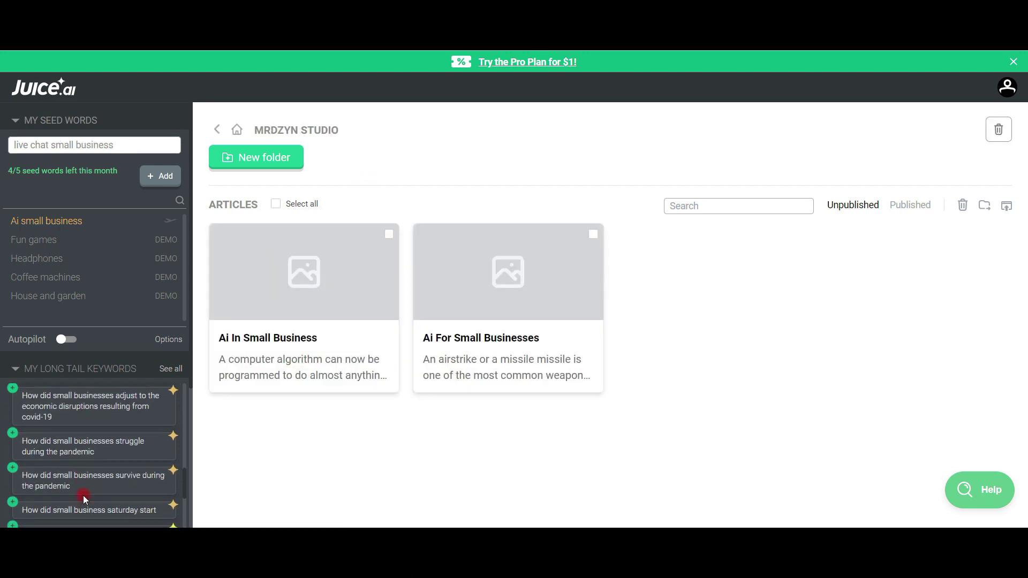
{"action": "scroll", "coordinate": [83, 499], "scroll_direction": "down", "scroll_amount": 1}
{"action": "scroll", "coordinate": [84, 500], "scroll_direction": "down", "scroll_amount": 2}
{"action": "scroll", "coordinate": [84, 499], "scroll_direction": "down", "scroll_amount": 2}
{"action": "scroll", "coordinate": [84, 499], "scroll_direction": "down", "scroll_amount": 2}
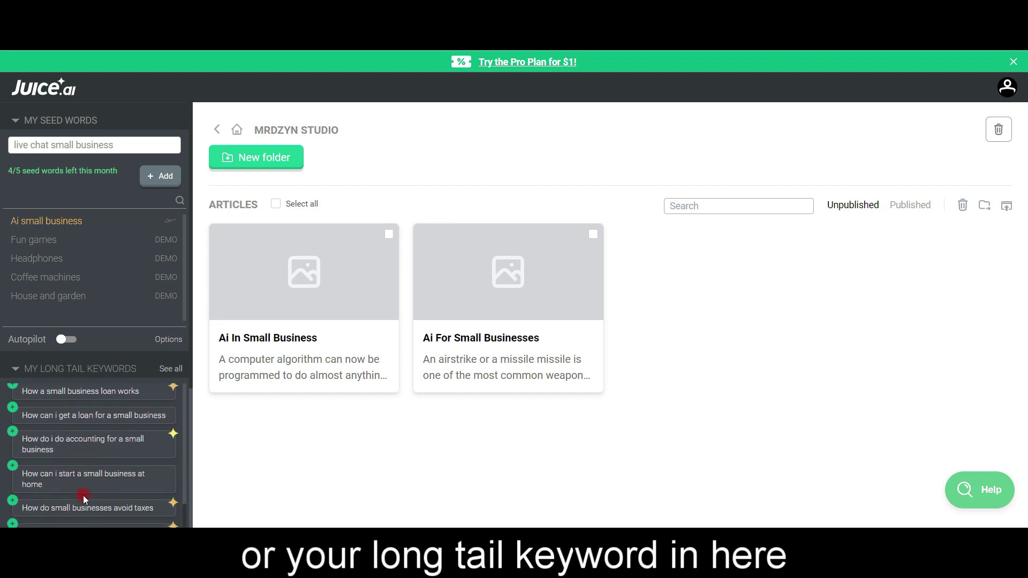
{"action": "scroll", "coordinate": [84, 499], "scroll_direction": "down", "scroll_amount": 2}
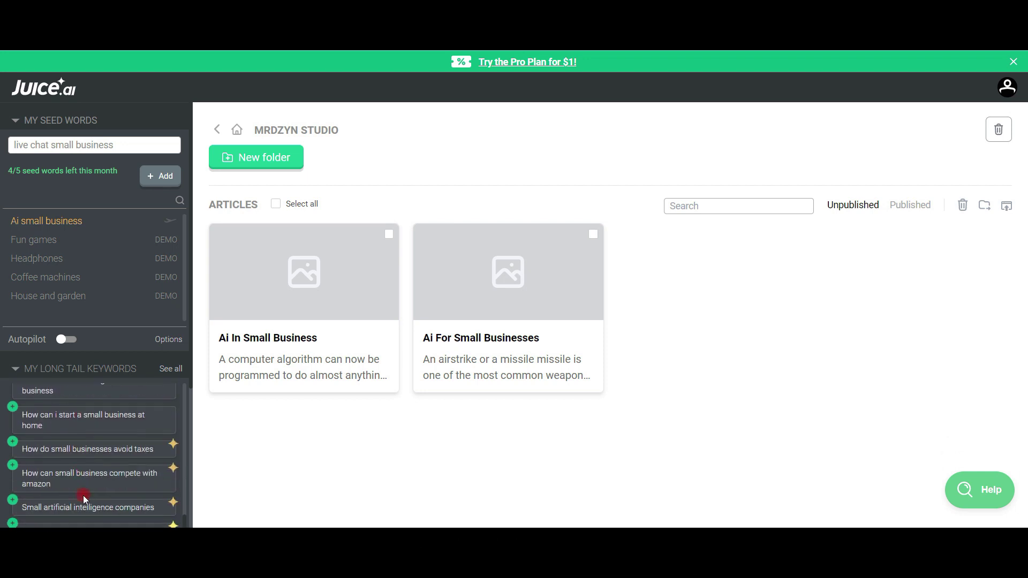
{"action": "scroll", "coordinate": [83, 499], "scroll_direction": "down", "scroll_amount": 1}
{"action": "scroll", "coordinate": [83, 500], "scroll_direction": "down", "scroll_amount": 1}
{"action": "scroll", "coordinate": [84, 499], "scroll_direction": "down", "scroll_amount": 1}
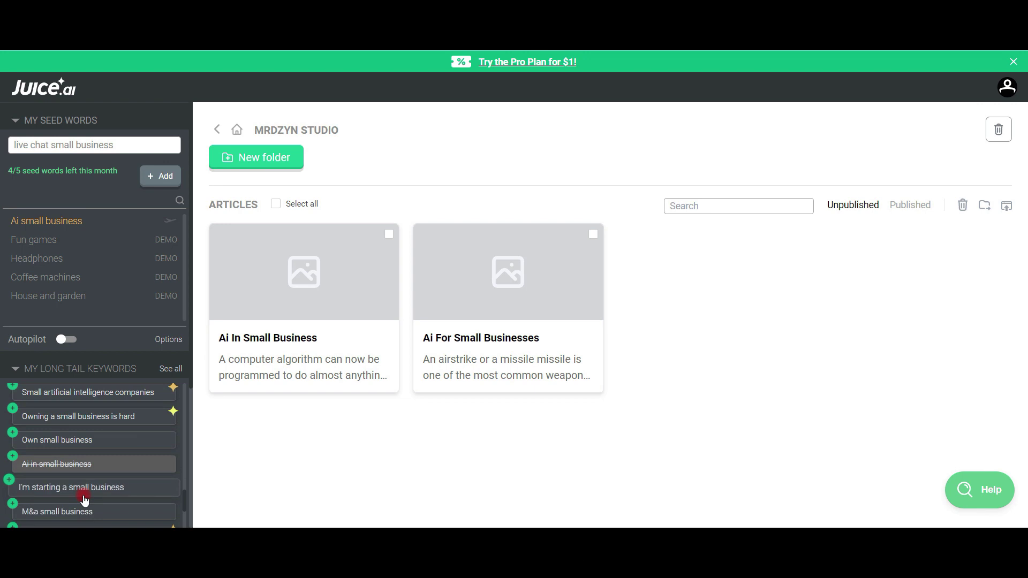
{"action": "scroll", "coordinate": [84, 499], "scroll_direction": "down", "scroll_amount": 2}
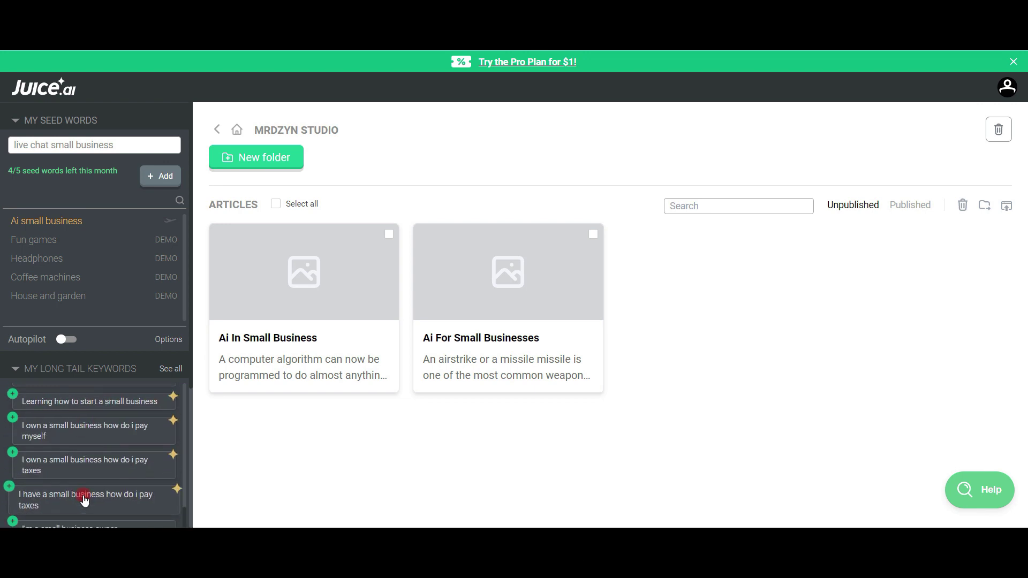
{"action": "scroll", "coordinate": [84, 499], "scroll_direction": "down", "scroll_amount": 3}
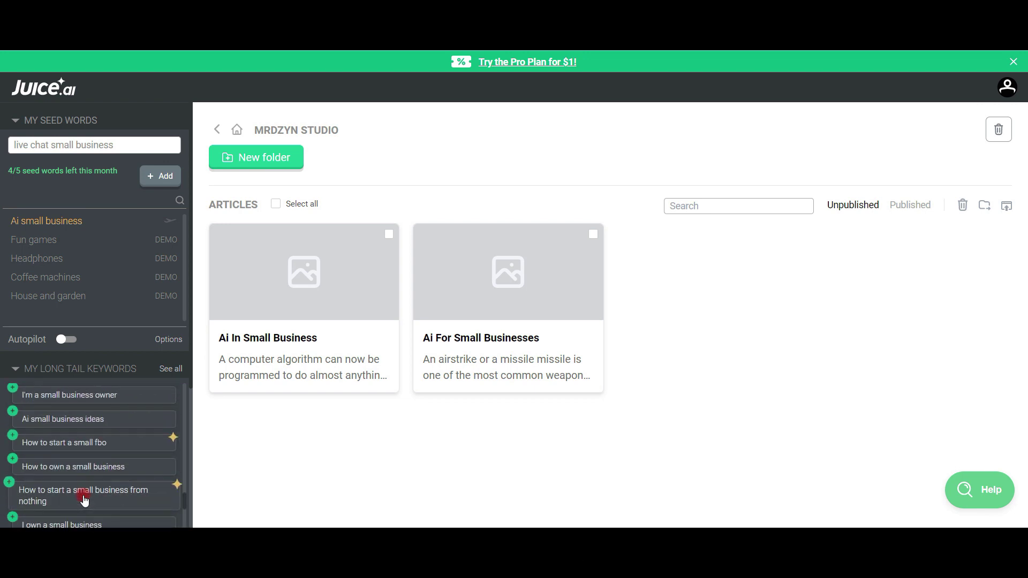
{"action": "scroll", "coordinate": [84, 498], "scroll_direction": "down", "scroll_amount": 2}
{"action": "scroll", "coordinate": [84, 497], "scroll_direction": "down", "scroll_amount": 2}
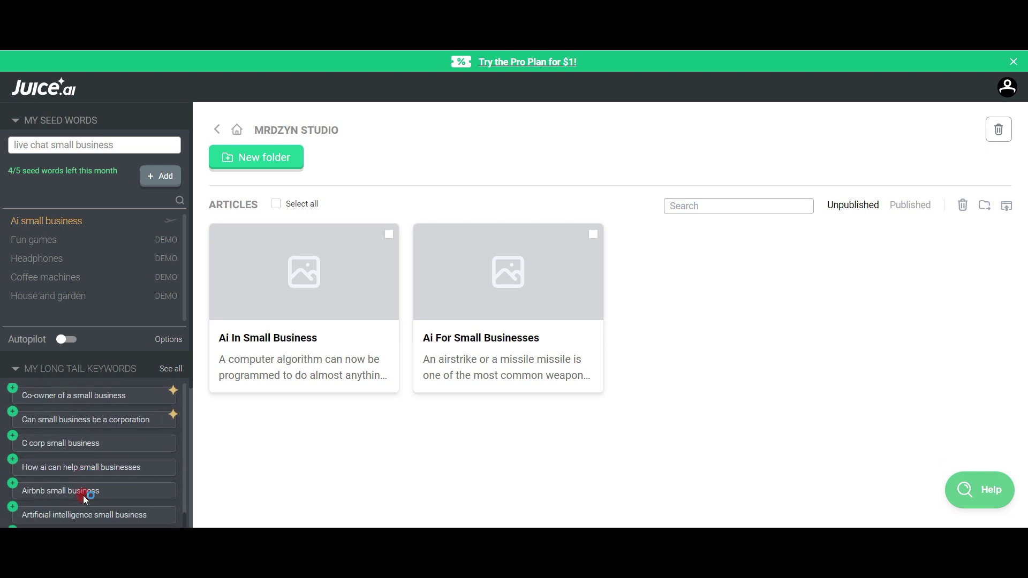
- Clear the old seed-word text and add 'generative AI' as a seed word
{"action": "mouse_move", "coordinate": [85, 466]}
{"action": "left_mouse_down"}
{"action": "mouse_move", "coordinate": [72, 146]}
{"action": "mouse_move", "coordinate": [115, 164]}
{"action": "left_mouse_up"}
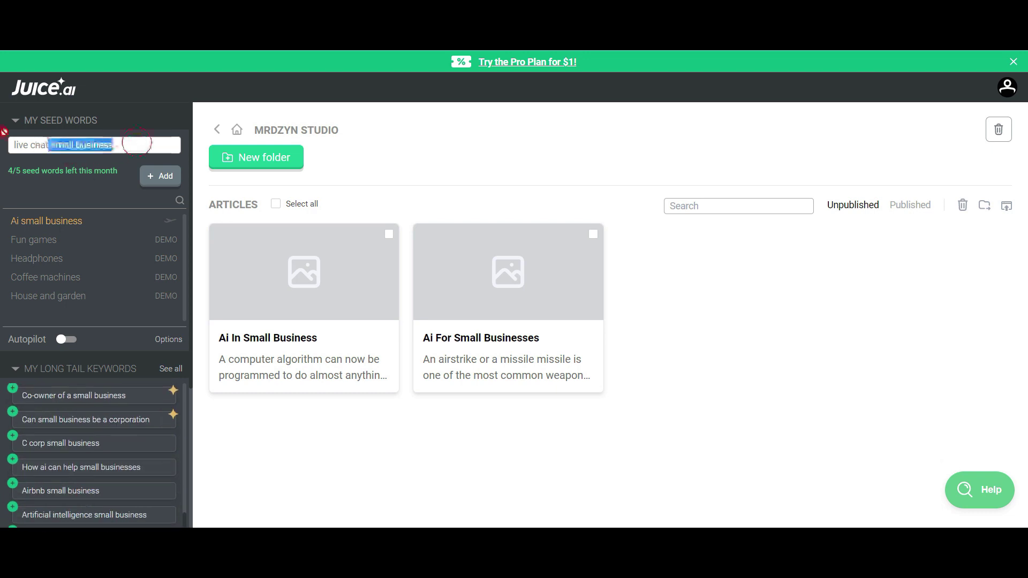
{"action": "left_click", "coordinate": [147, 145]}
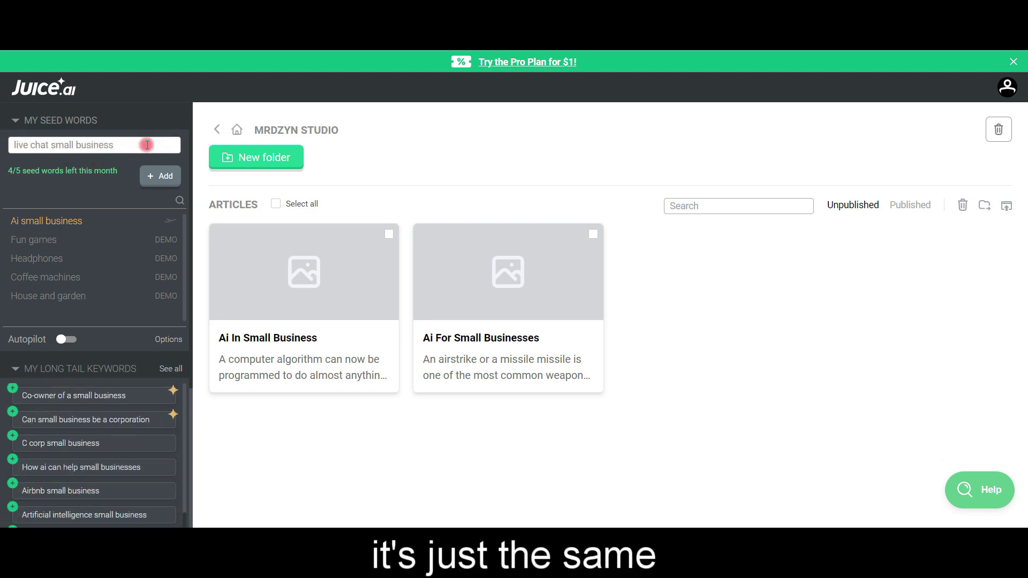
{"action": "key", "text": "ctrl+a"}
{"action": "key", "text": "BackSpace"}
{"action": "type", "text": "ge"}
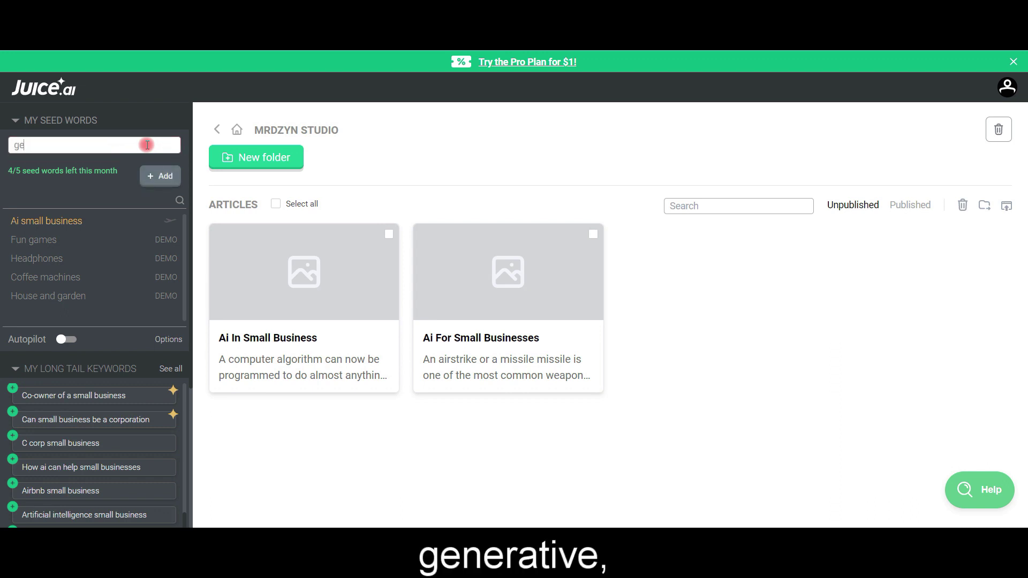
{"action": "type", "text": "nerative"}
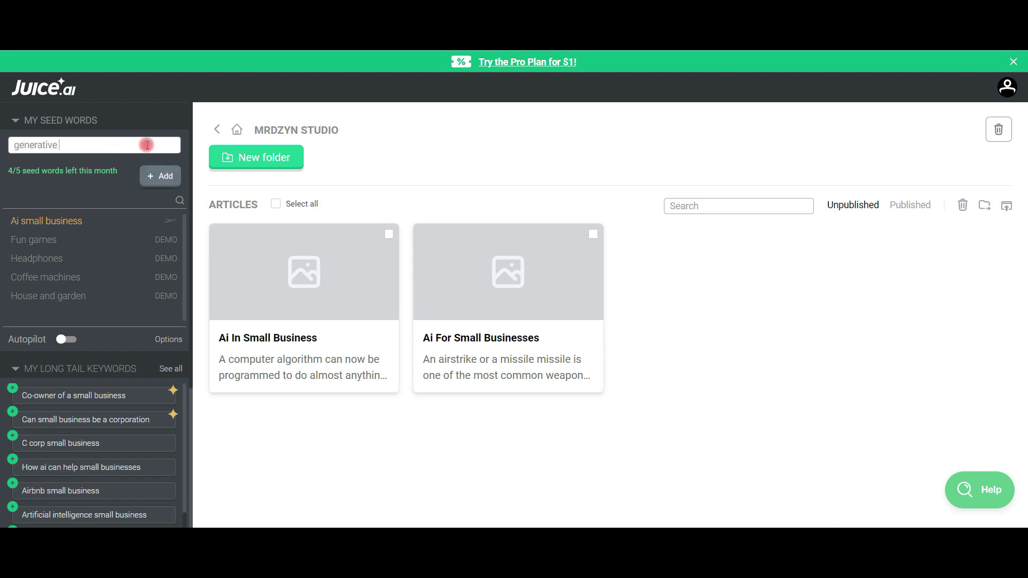
{"action": "type", "text": "I"}
{"action": "left_click", "coordinate": [171, 173]}
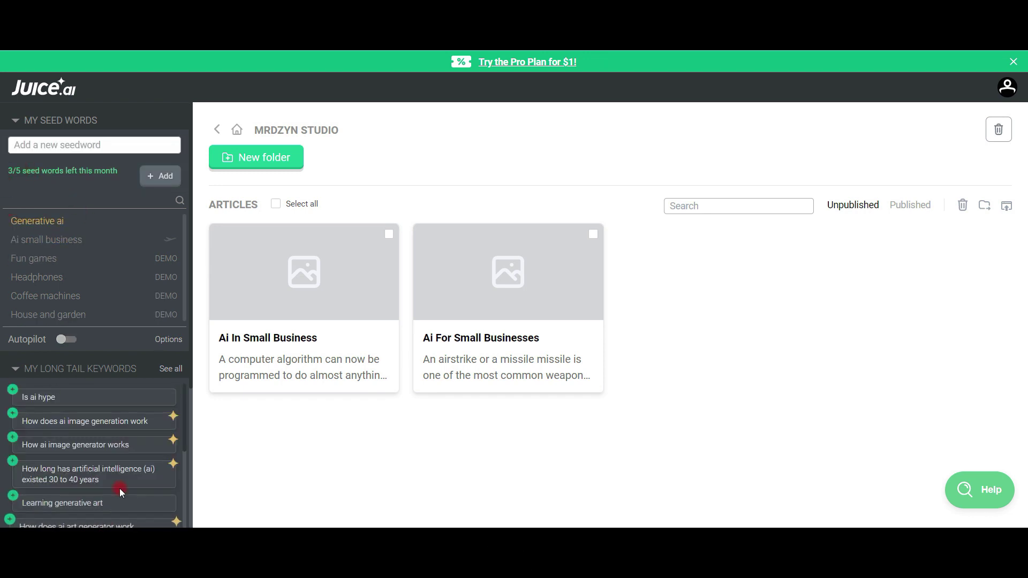
{"action": "scroll", "coordinate": [121, 486], "scroll_direction": "down", "scroll_amount": 3}
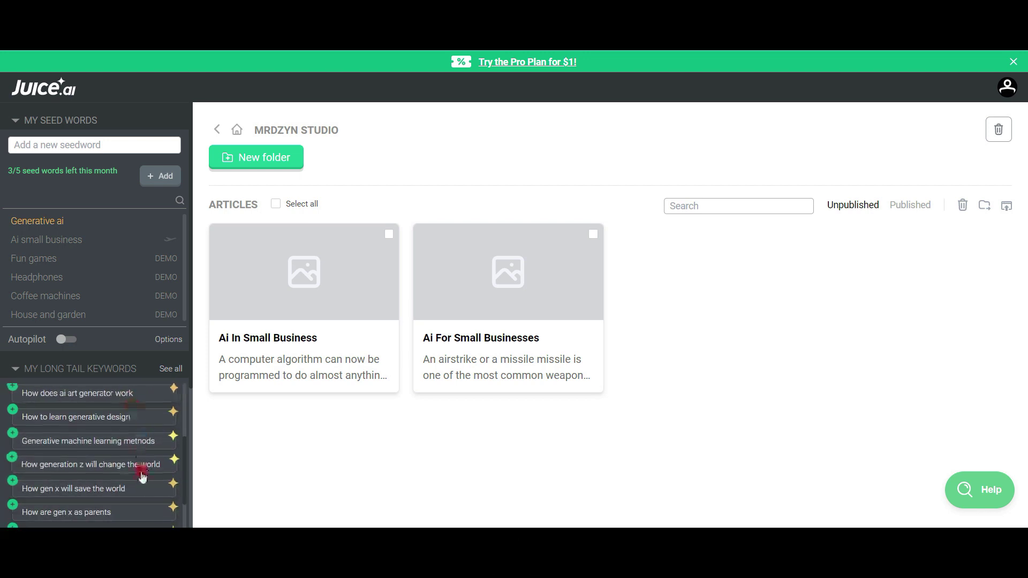
{"action": "scroll", "coordinate": [122, 494], "scroll_direction": "down", "scroll_amount": 3}
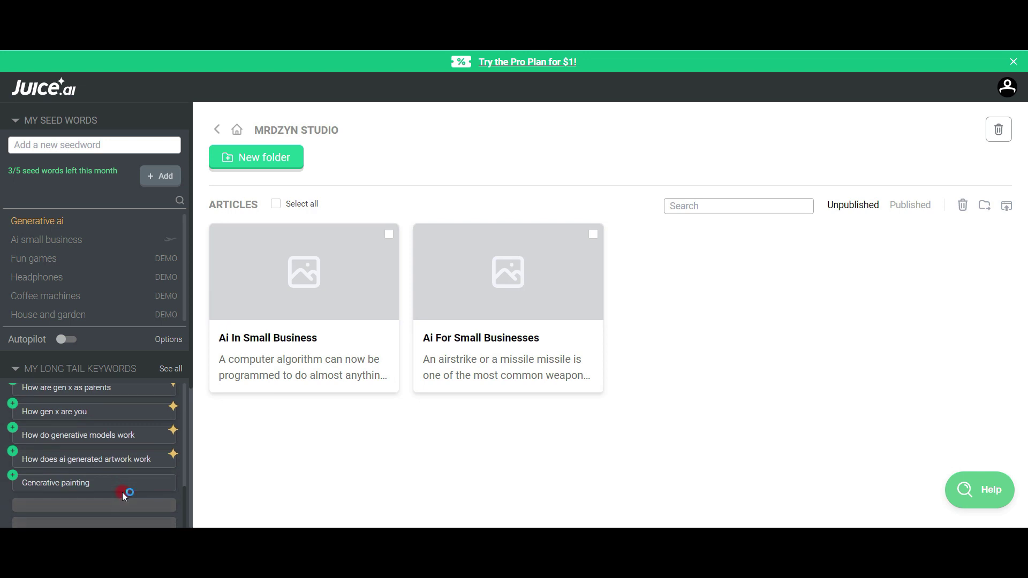
{"action": "scroll", "coordinate": [95, 446], "scroll_direction": "down", "scroll_amount": 3}
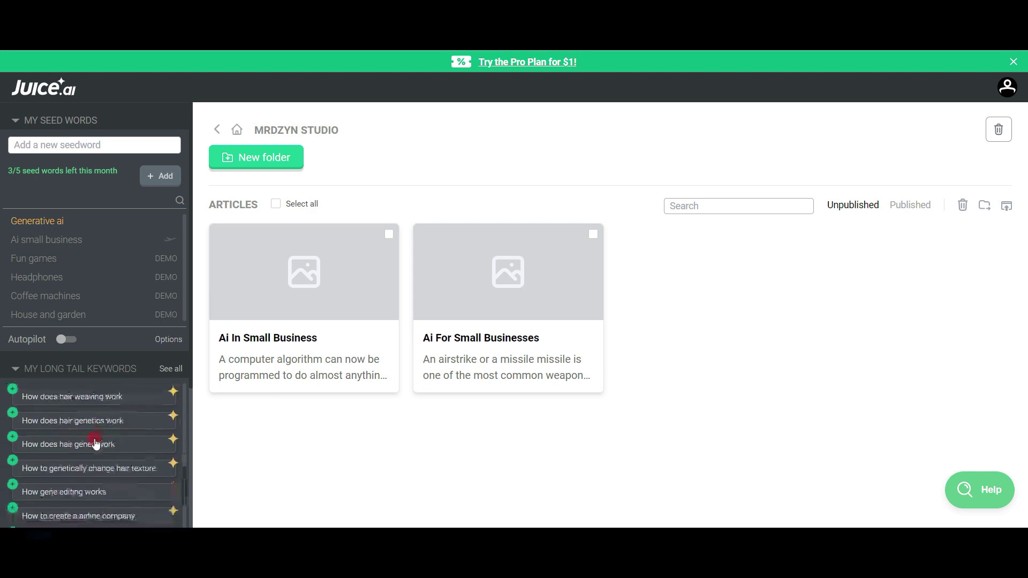
{"action": "scroll", "coordinate": [97, 499], "scroll_direction": "down", "scroll_amount": 2}
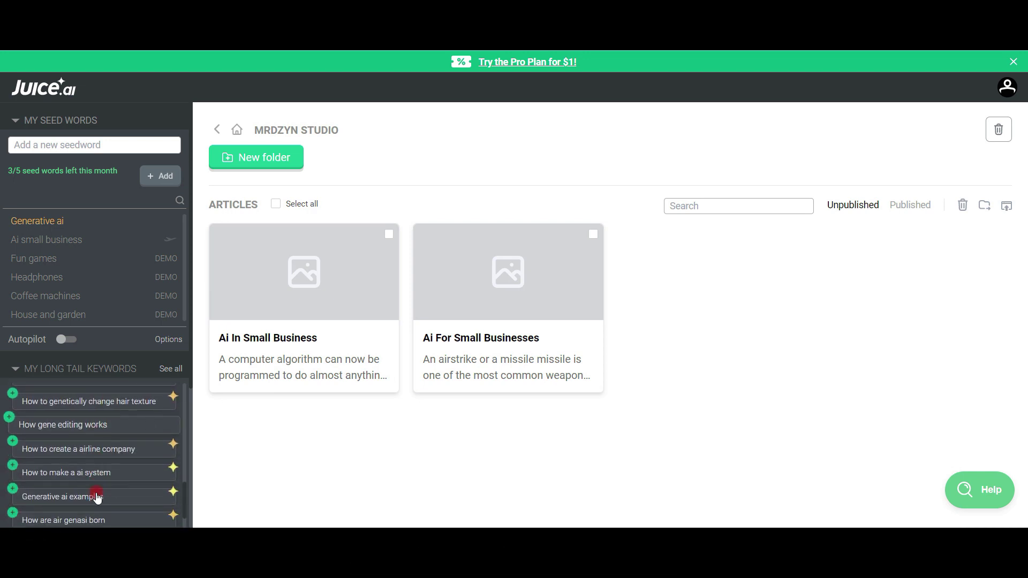
{"action": "scroll", "coordinate": [96, 498], "scroll_direction": "down", "scroll_amount": 1}
{"action": "scroll", "coordinate": [97, 498], "scroll_direction": "down", "scroll_amount": 1}
{"action": "scroll", "coordinate": [96, 498], "scroll_direction": "up", "scroll_amount": 2}
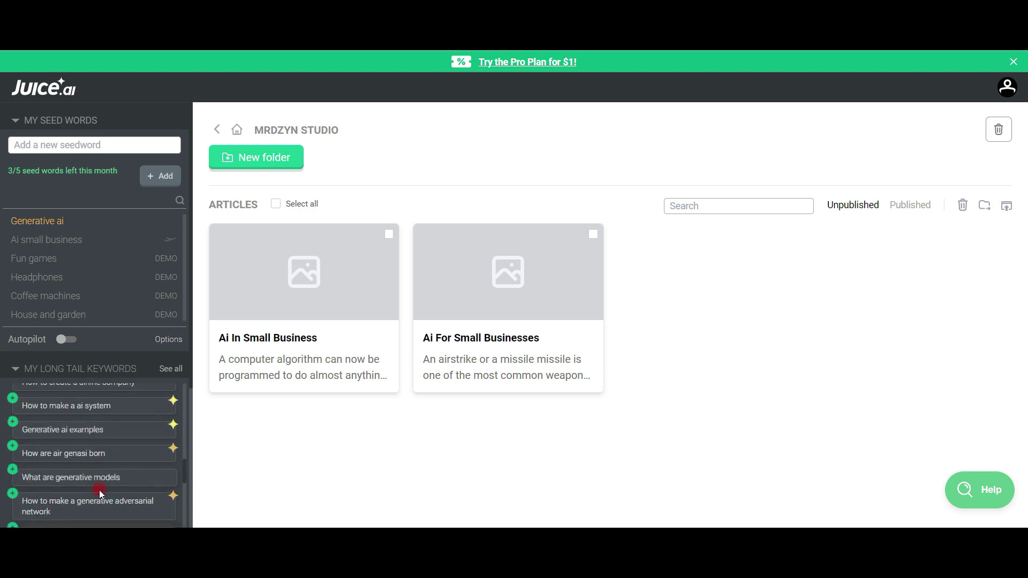
{"action": "scroll", "coordinate": [98, 490], "scroll_direction": "down", "scroll_amount": 2}
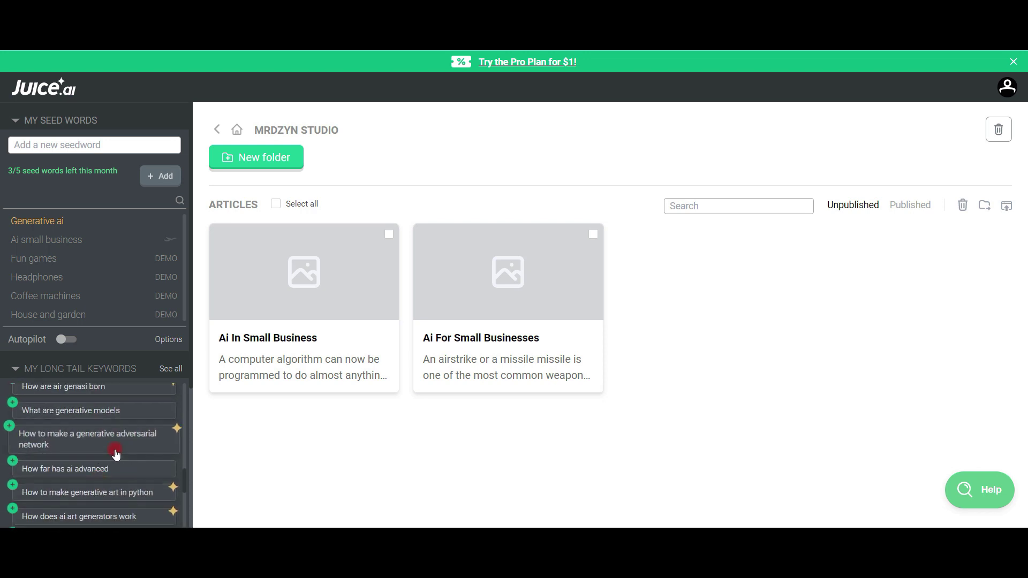
{"action": "scroll", "coordinate": [115, 482], "scroll_direction": "down", "scroll_amount": 2}
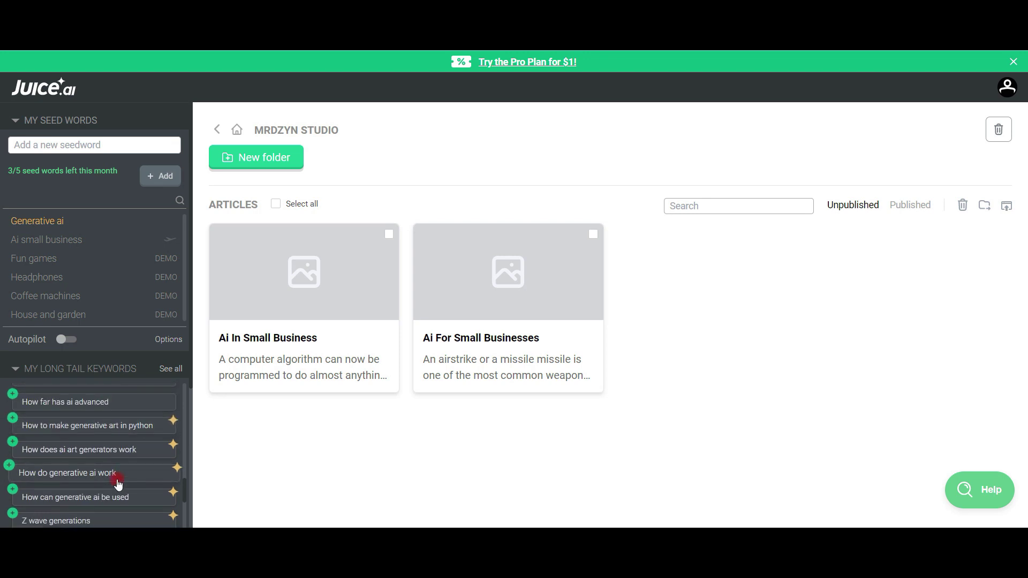
{"action": "scroll", "coordinate": [117, 485], "scroll_direction": "down", "scroll_amount": 2}
{"action": "scroll", "coordinate": [117, 484], "scroll_direction": "down", "scroll_amount": 4}
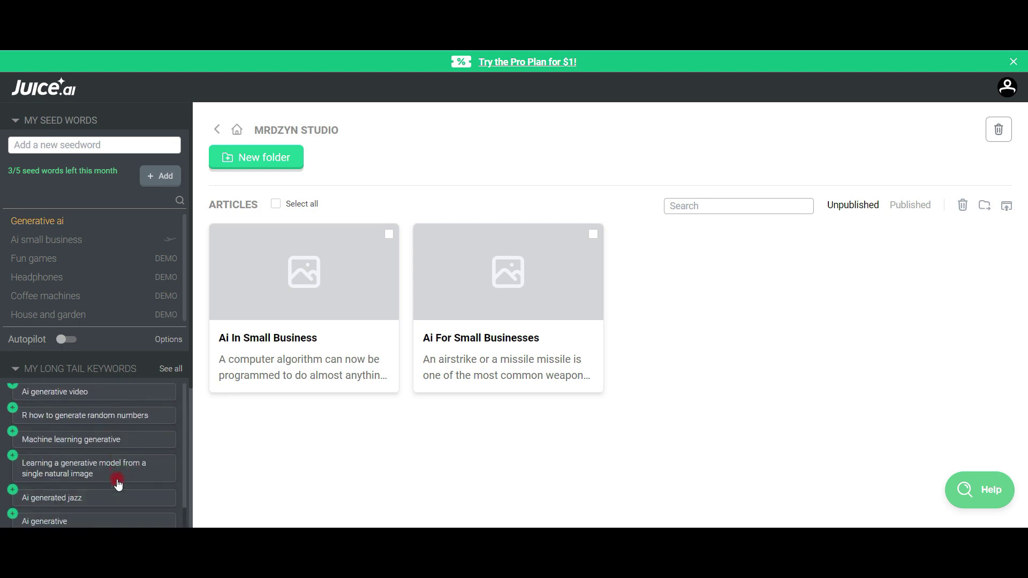
{"action": "scroll", "coordinate": [118, 484], "scroll_direction": "down", "scroll_amount": 2}
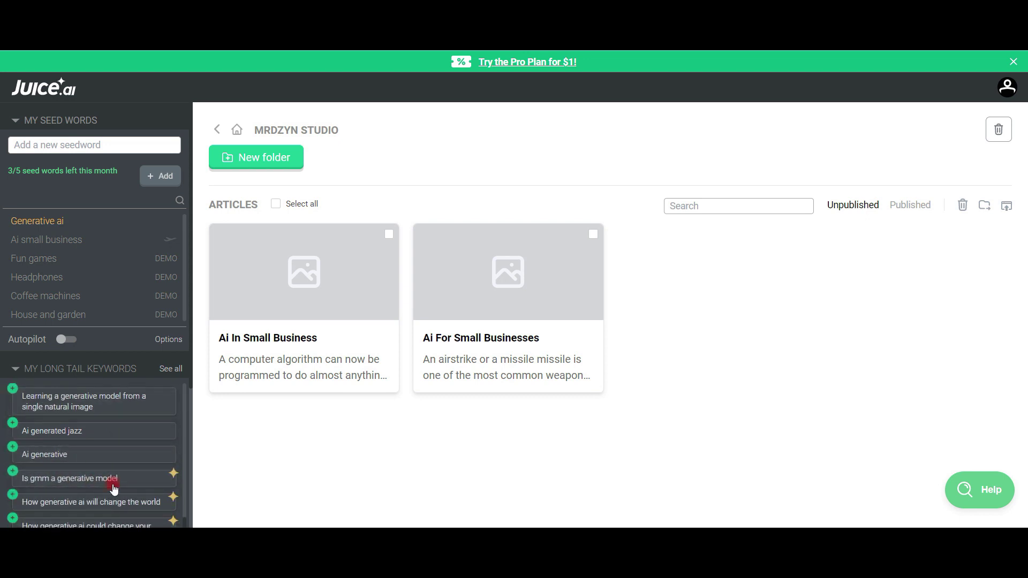
{"action": "scroll", "coordinate": [114, 489], "scroll_direction": "down", "scroll_amount": 2}
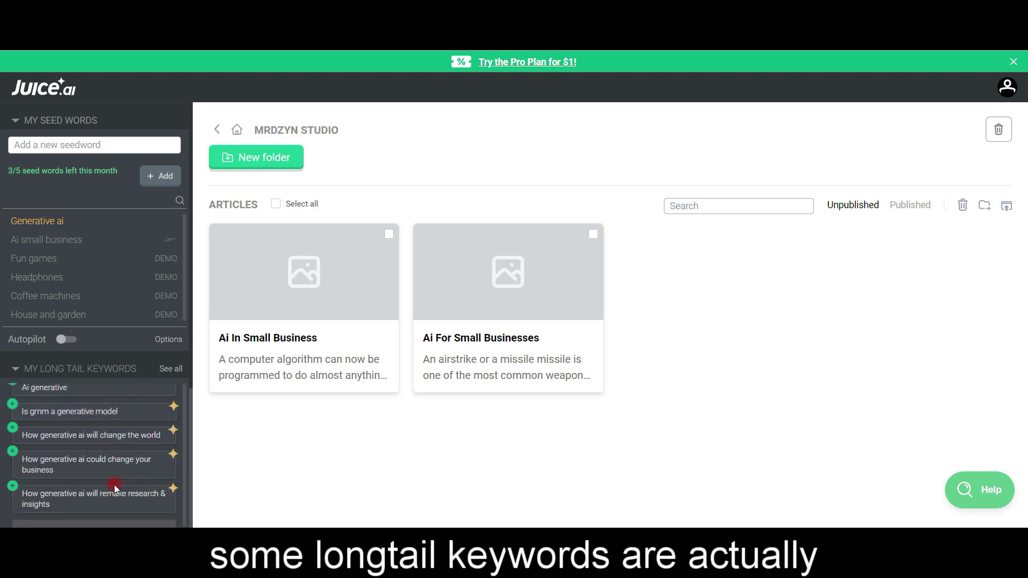
{"action": "scroll", "coordinate": [115, 487], "scroll_direction": "down", "scroll_amount": 1}
{"action": "scroll", "coordinate": [114, 487], "scroll_direction": "down", "scroll_amount": 2}
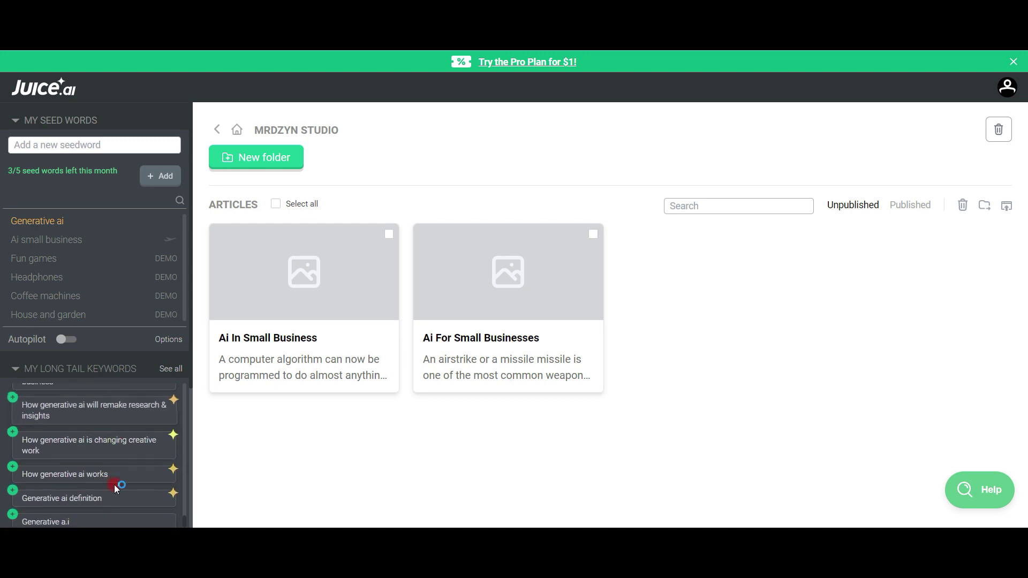
{"action": "scroll", "coordinate": [114, 484], "scroll_direction": "down", "scroll_amount": 2}
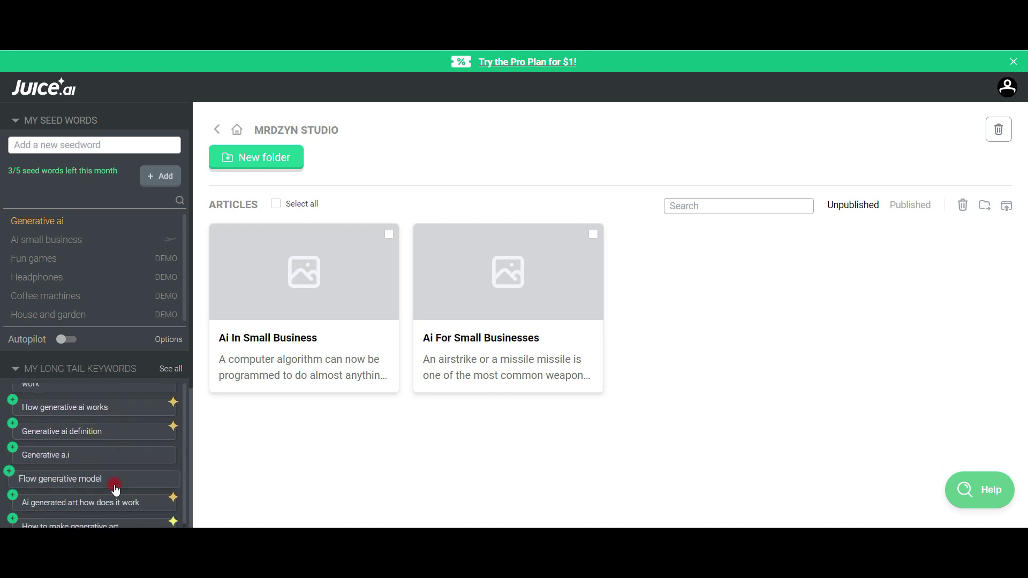
{"action": "scroll", "coordinate": [114, 489], "scroll_direction": "down", "scroll_amount": 3}
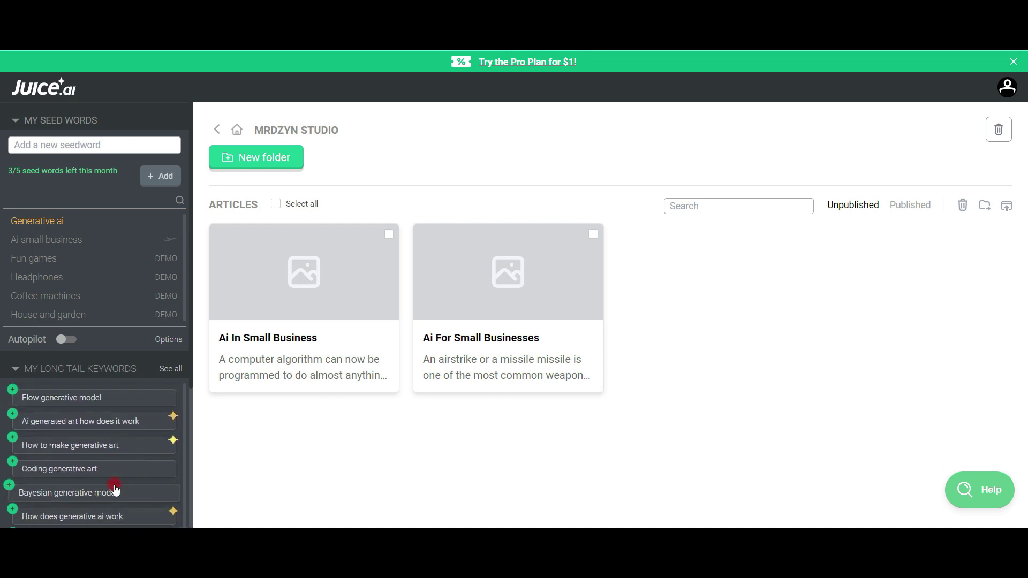
{"action": "scroll", "coordinate": [114, 488], "scroll_direction": "down", "scroll_amount": 2}
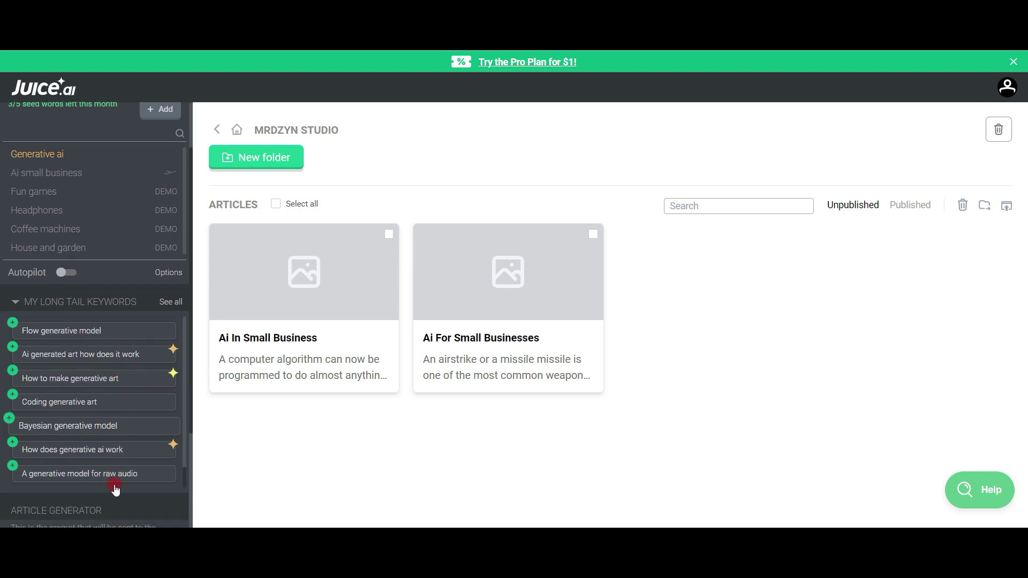
- Mark 'How does generative ai work' at the end of the generative AI keyword list
{"action": "left_click", "coordinate": [104, 452]}
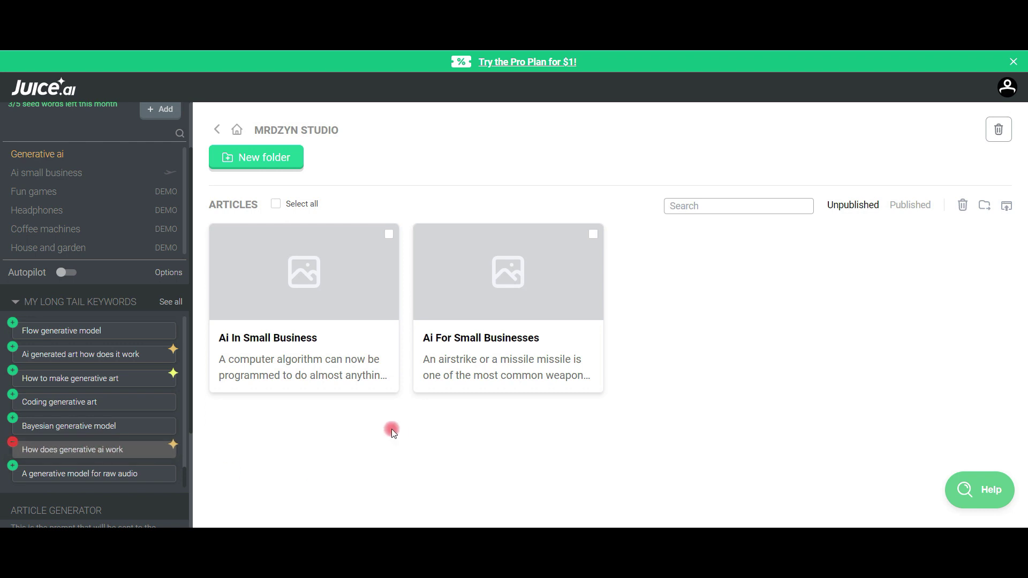
{"action": "scroll", "coordinate": [138, 374], "scroll_direction": "down", "scroll_amount": 2}
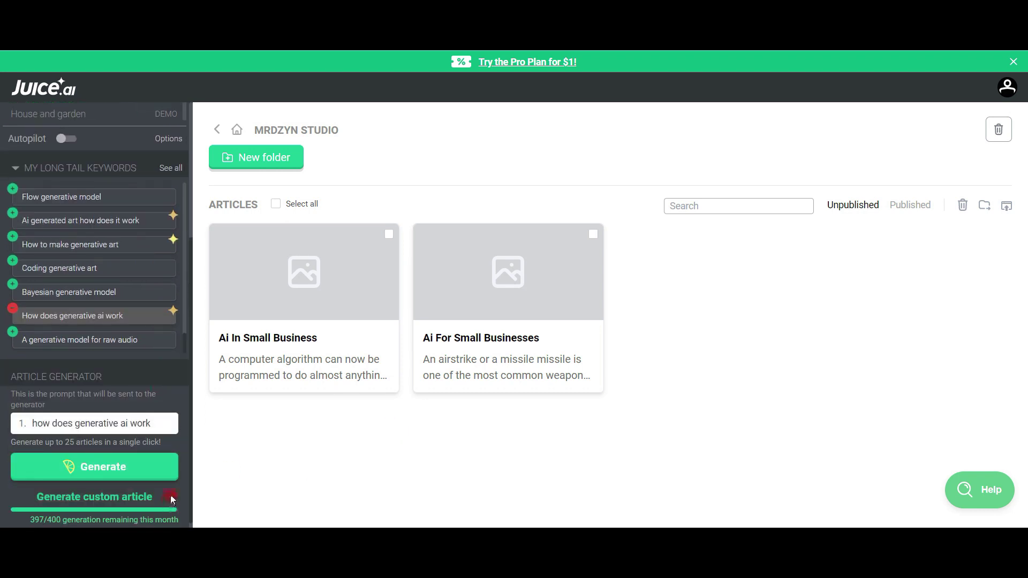
- Replace the Article Generator prompt with 'generative ai tools' and generate the article
{"action": "left_click", "coordinate": [166, 477]}
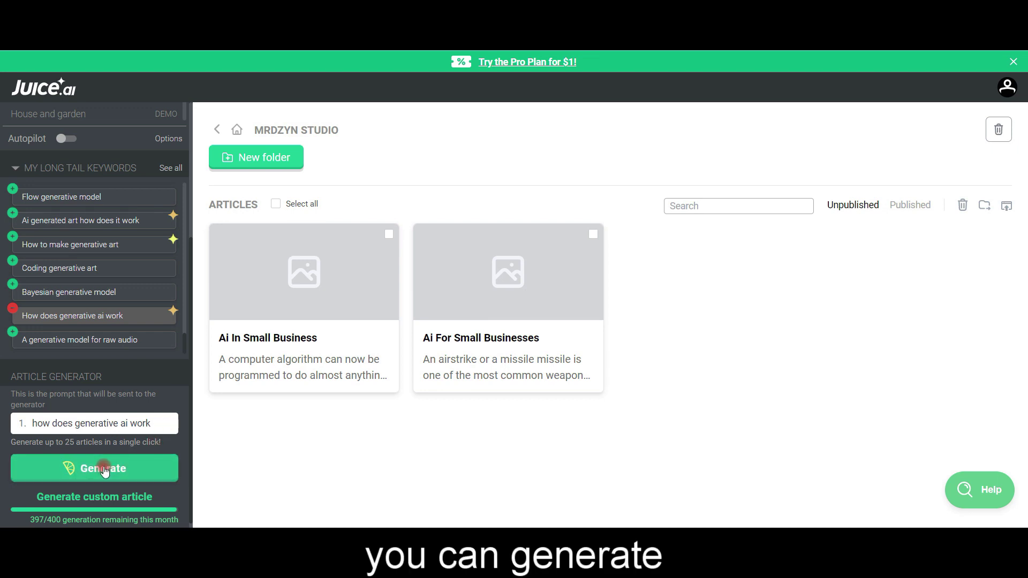
{"action": "left_click", "coordinate": [164, 422]}
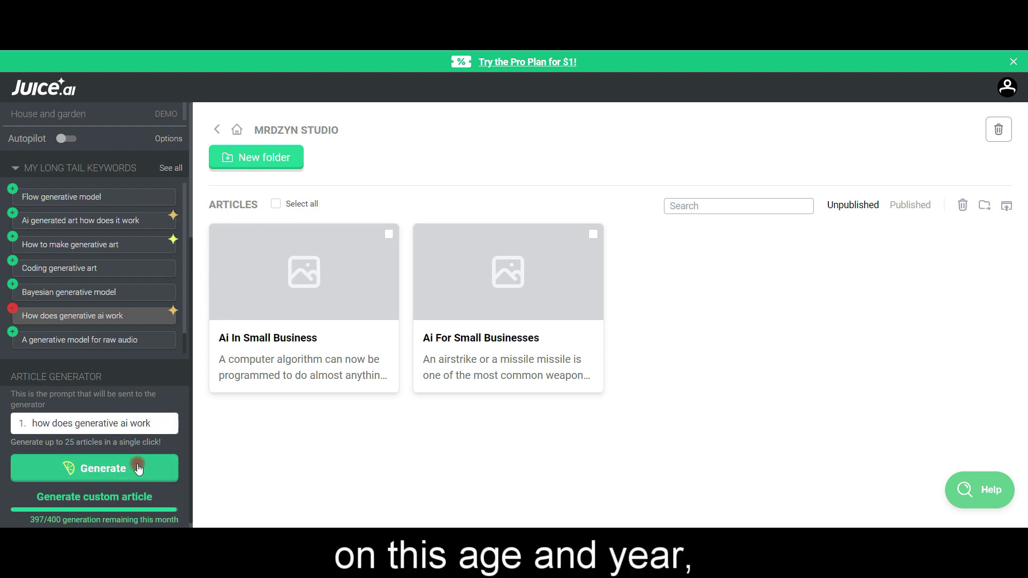
{"action": "left_click", "coordinate": [150, 430]}
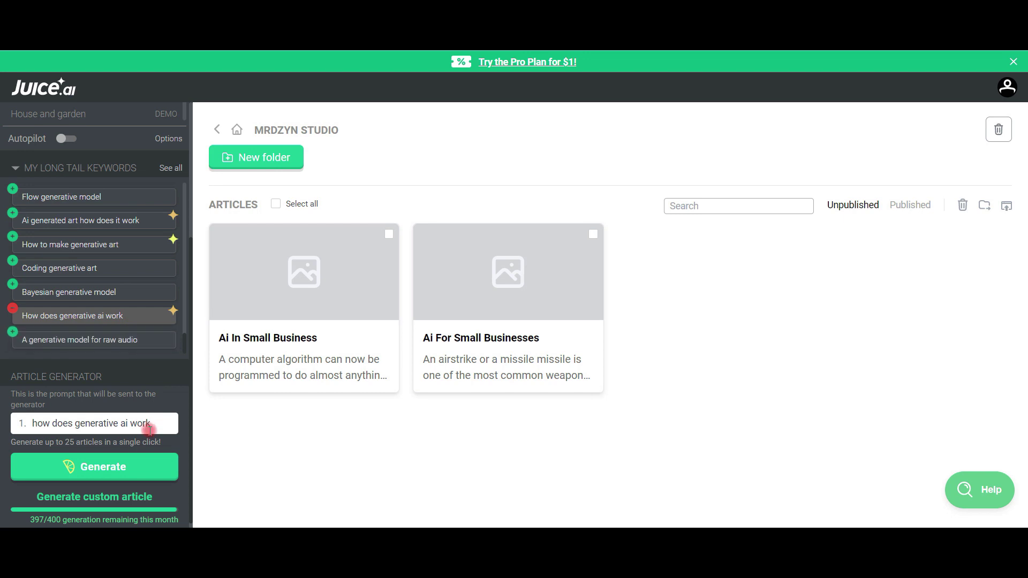
{"action": "left_click_drag", "start_coordinate": [166, 426], "coordinate": [3, 399]}
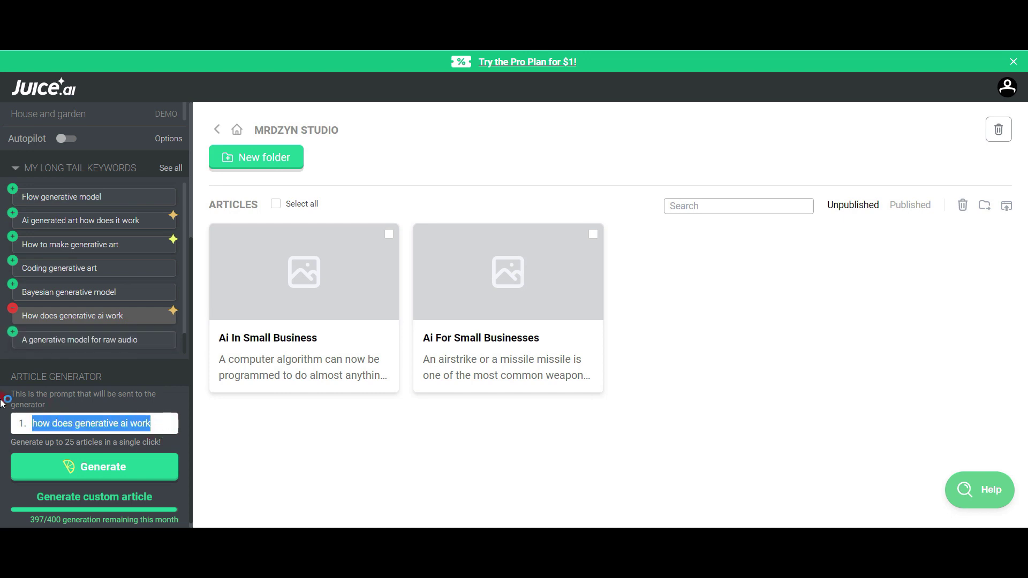
{"action": "type", "text": "gener"}
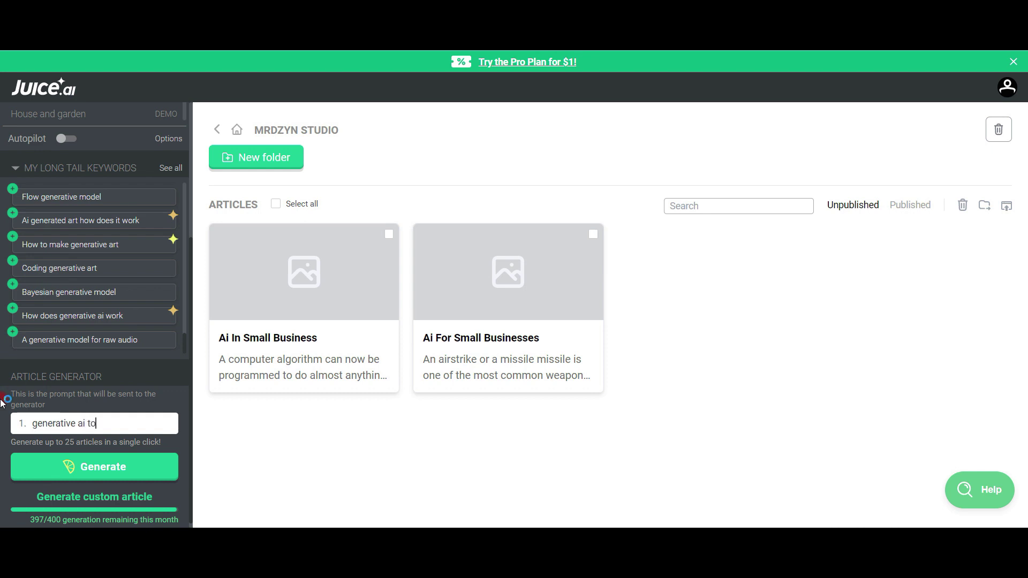
{"action": "left_click", "coordinate": [123, 475]}
{"action": "left_click", "coordinate": [137, 481]}
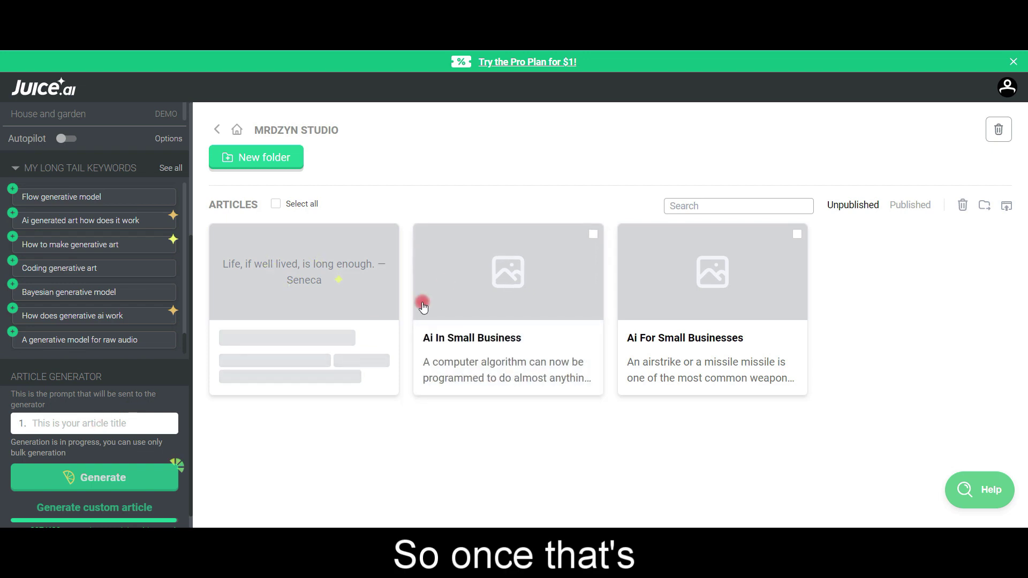
{"action": "left_click", "coordinate": [557, 299]}
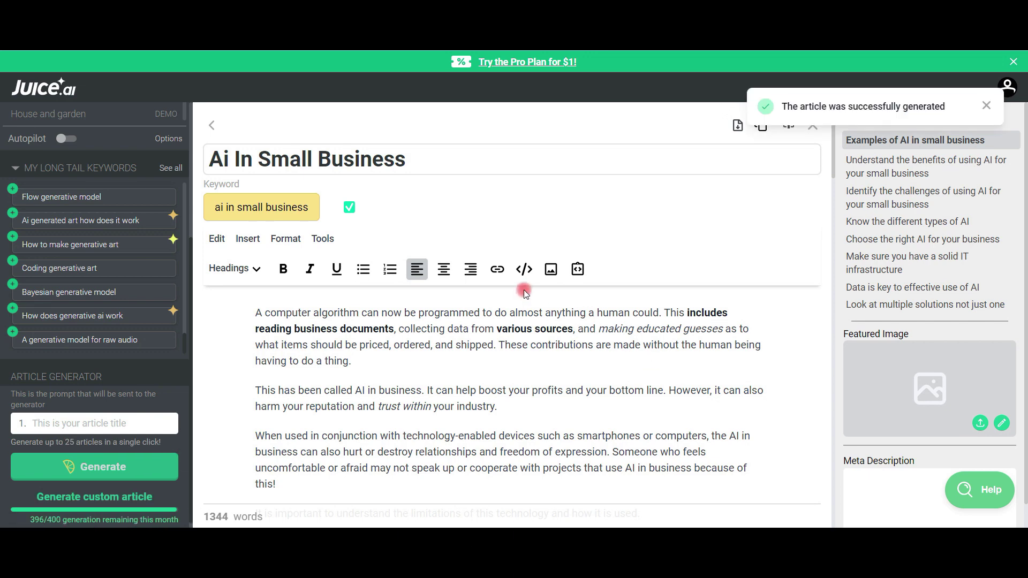
{"action": "scroll", "coordinate": [524, 290], "scroll_direction": "down", "scroll_amount": 1}
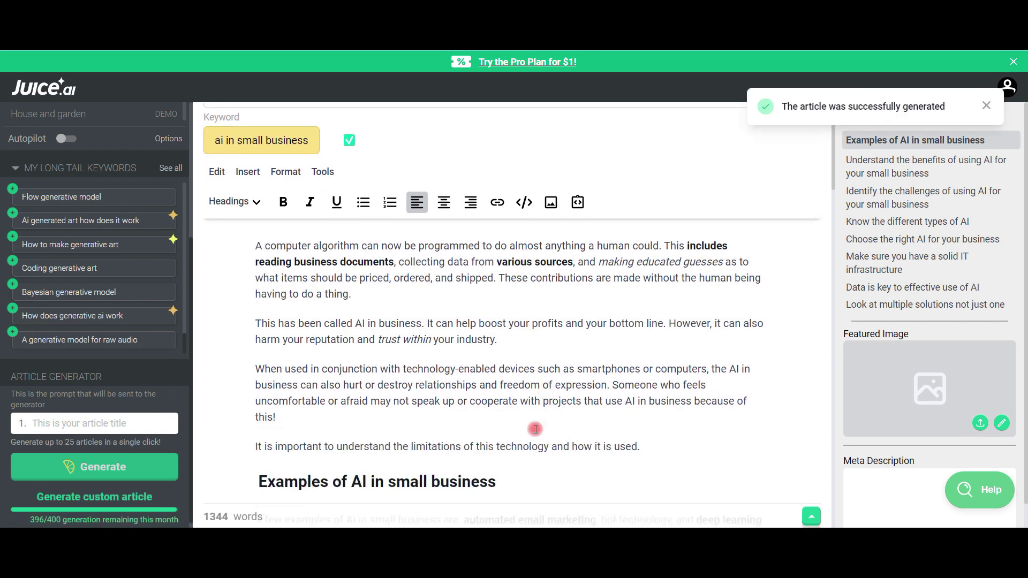
{"action": "scroll", "coordinate": [535, 429], "scroll_direction": "up", "scroll_amount": 1}
{"action": "scroll", "coordinate": [528, 423], "scroll_direction": "down", "scroll_amount": 4}
{"action": "scroll", "coordinate": [528, 423], "scroll_direction": "down", "scroll_amount": 2}
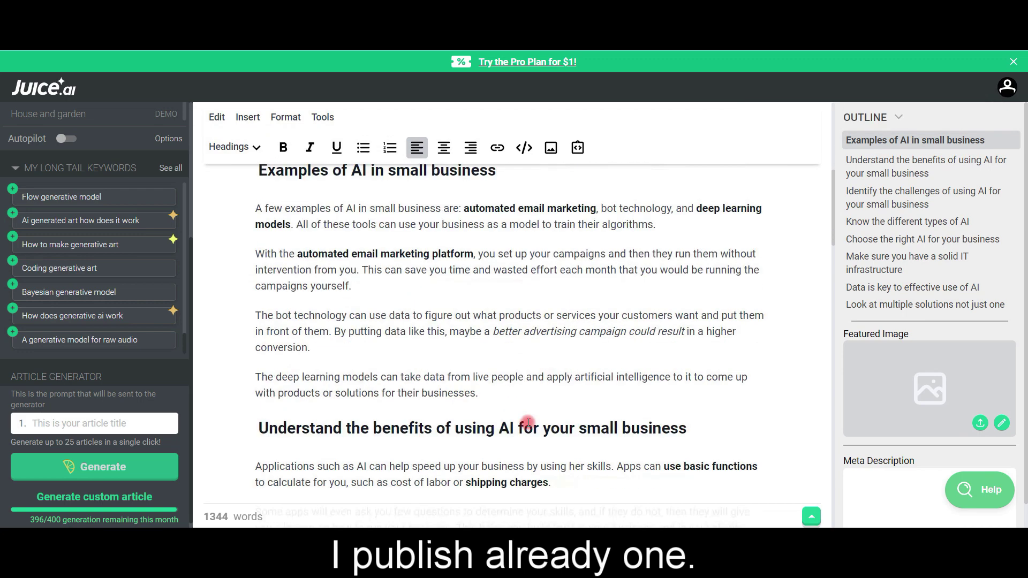
{"action": "scroll", "coordinate": [528, 422], "scroll_direction": "down", "scroll_amount": 1}
{"action": "scroll", "coordinate": [528, 423], "scroll_direction": "down", "scroll_amount": 2}
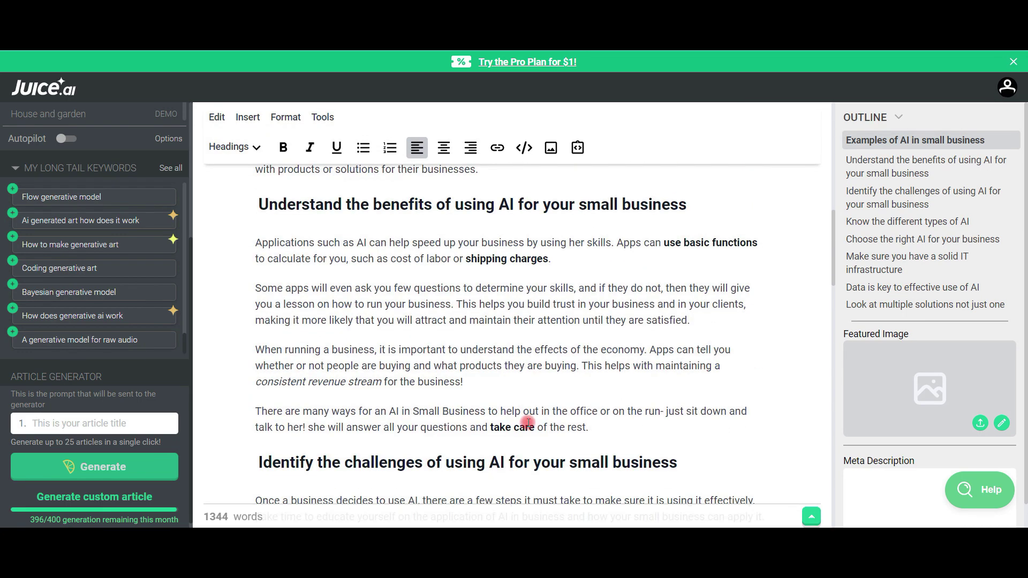
{"action": "scroll", "coordinate": [527, 423], "scroll_direction": "down", "scroll_amount": 3}
{"action": "scroll", "coordinate": [528, 422], "scroll_direction": "down", "scroll_amount": 3}
{"action": "scroll", "coordinate": [528, 422], "scroll_direction": "down", "scroll_amount": 3}
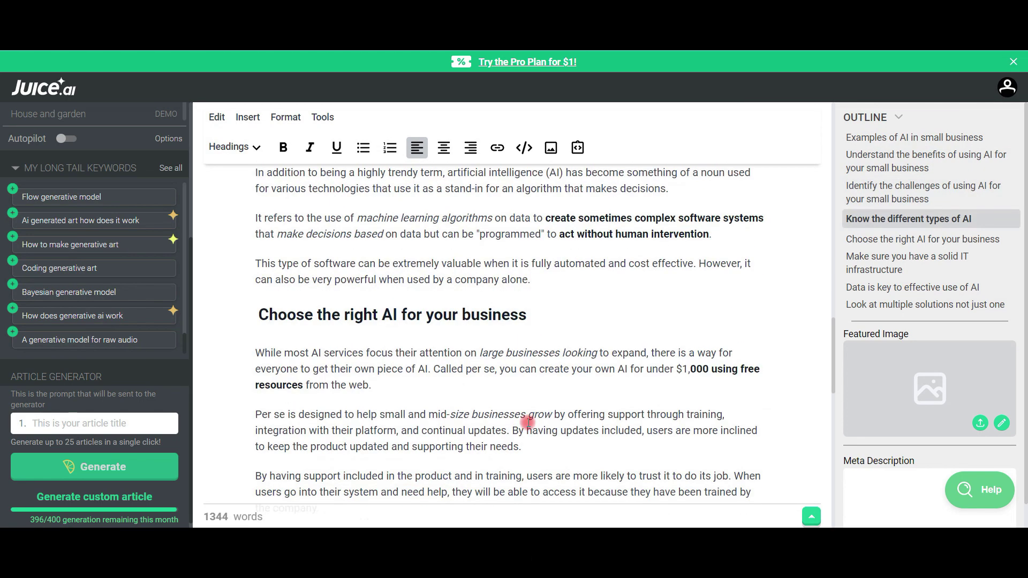
{"action": "scroll", "coordinate": [527, 423], "scroll_direction": "down", "scroll_amount": 1}
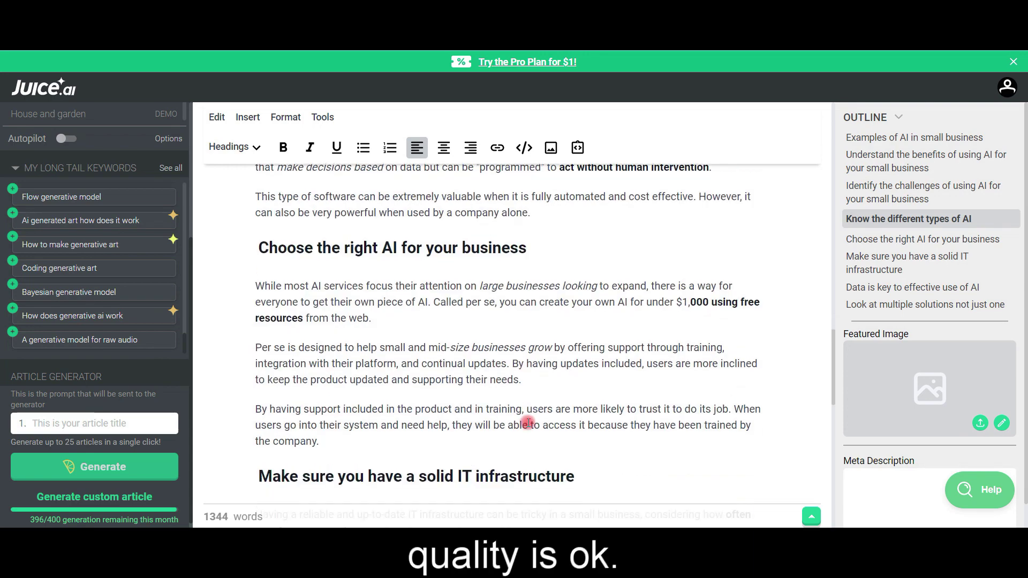
{"action": "scroll", "coordinate": [528, 422], "scroll_direction": "up", "scroll_amount": 5}
{"action": "scroll", "coordinate": [528, 423], "scroll_direction": "up", "scroll_amount": 10}
{"action": "scroll", "coordinate": [527, 423], "scroll_direction": "up", "scroll_amount": 2}
{"action": "scroll", "coordinate": [528, 422], "scroll_direction": "up", "scroll_amount": 3}
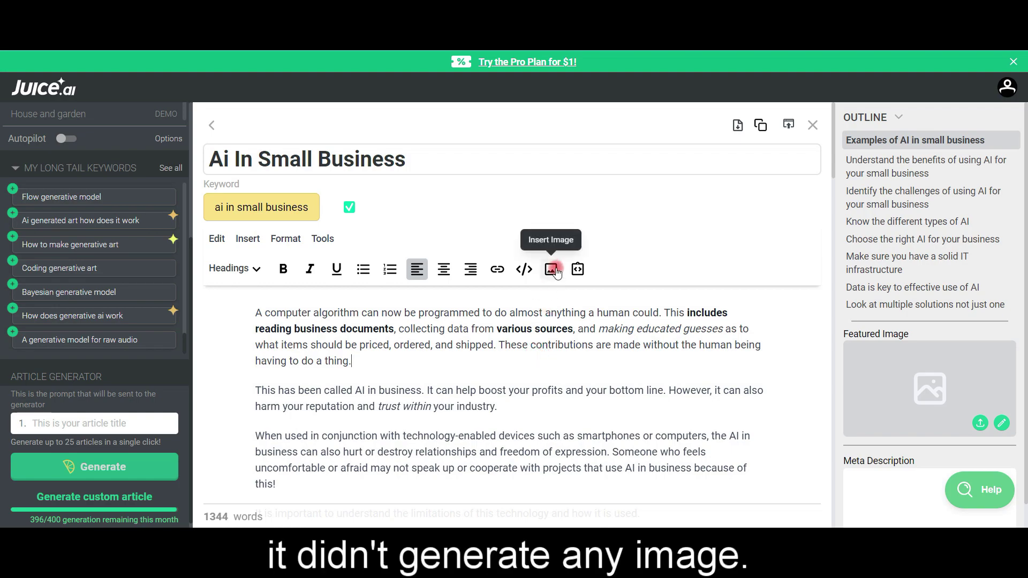
{"action": "scroll", "coordinate": [500, 410], "scroll_direction": "down", "scroll_amount": 3}
{"action": "scroll", "coordinate": [498, 414], "scroll_direction": "down", "scroll_amount": 4}
{"action": "scroll", "coordinate": [499, 415], "scroll_direction": "down", "scroll_amount": 3}
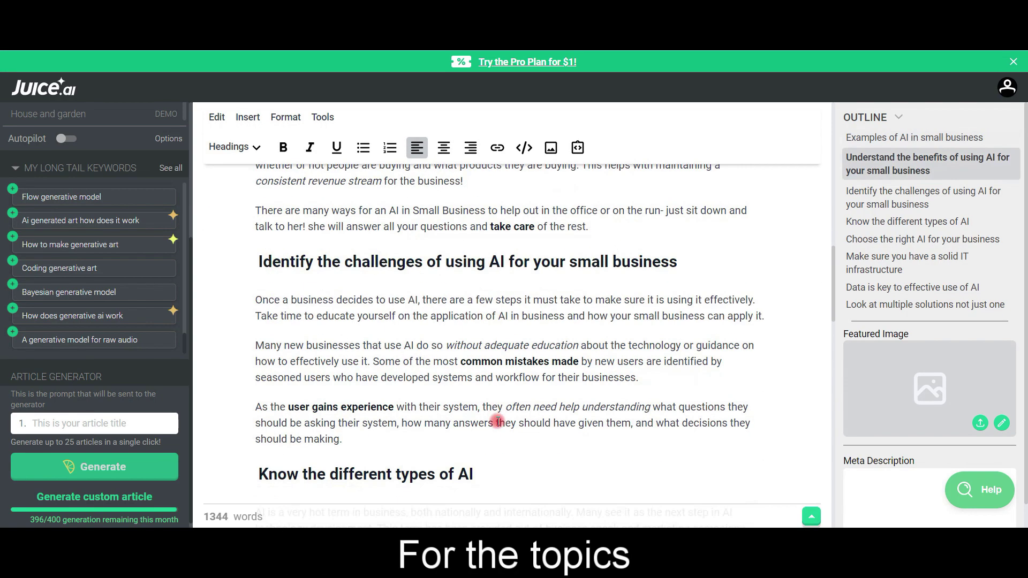
{"action": "scroll", "coordinate": [498, 417], "scroll_direction": "down", "scroll_amount": 3}
{"action": "scroll", "coordinate": [498, 419], "scroll_direction": "down", "scroll_amount": 3}
{"action": "scroll", "coordinate": [498, 423], "scroll_direction": "down", "scroll_amount": 3}
{"action": "scroll", "coordinate": [498, 423], "scroll_direction": "down", "scroll_amount": 5}
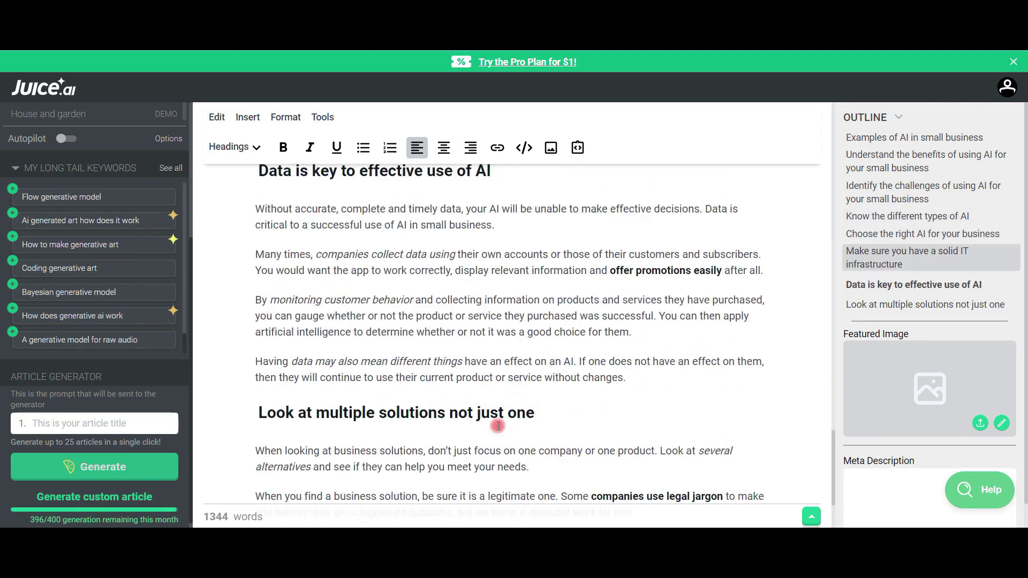
{"action": "scroll", "coordinate": [498, 423], "scroll_direction": "down", "scroll_amount": 2}
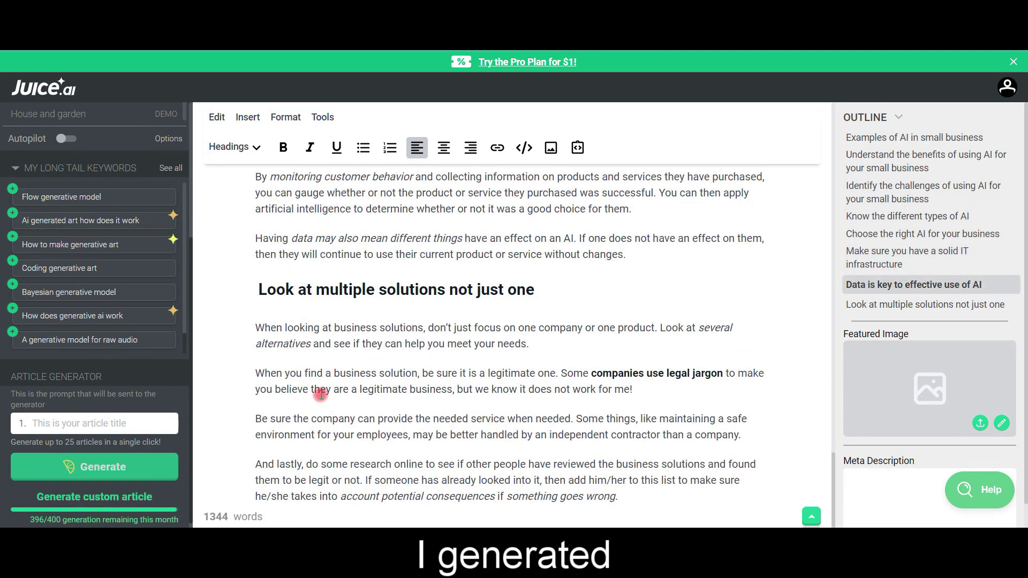
- Place the cursor in the final section, then the 'Data is key' section of Ai In Small Business
{"action": "left_click", "coordinate": [252, 419]}
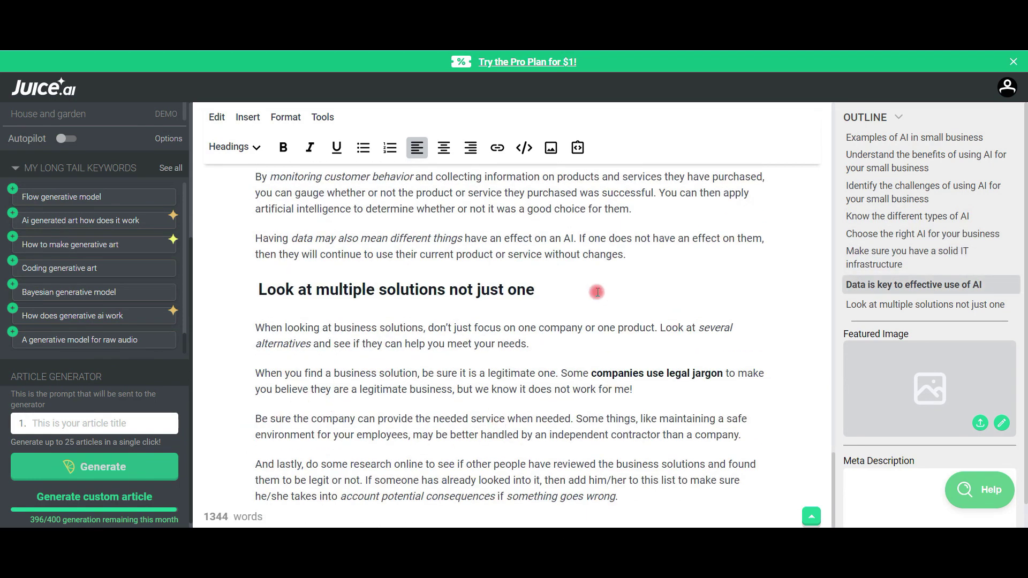
{"action": "scroll", "coordinate": [664, 404], "scroll_direction": "up", "scroll_amount": 3}
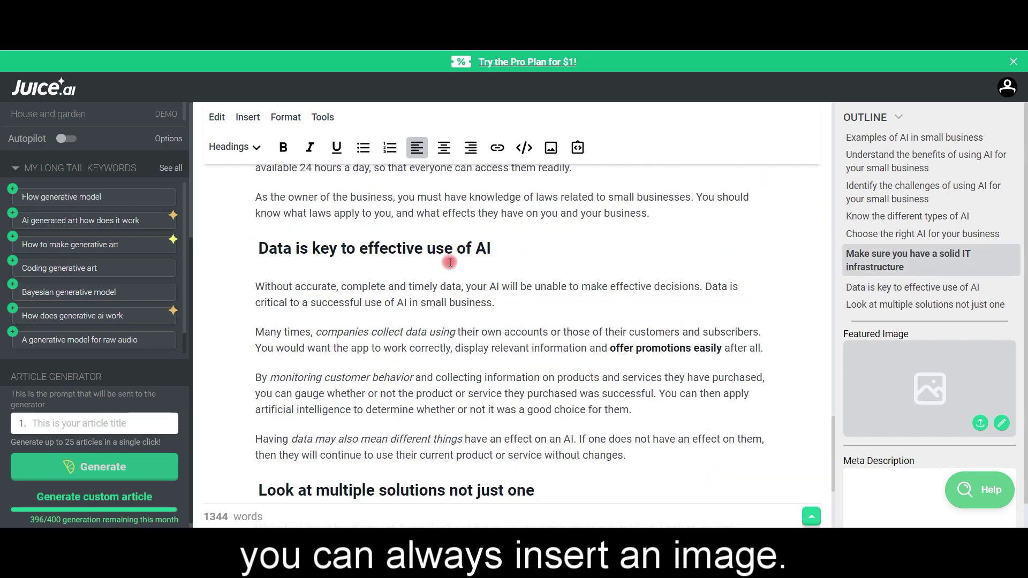
{"action": "left_click", "coordinate": [417, 282]}
{"action": "left_click", "coordinate": [551, 146]}
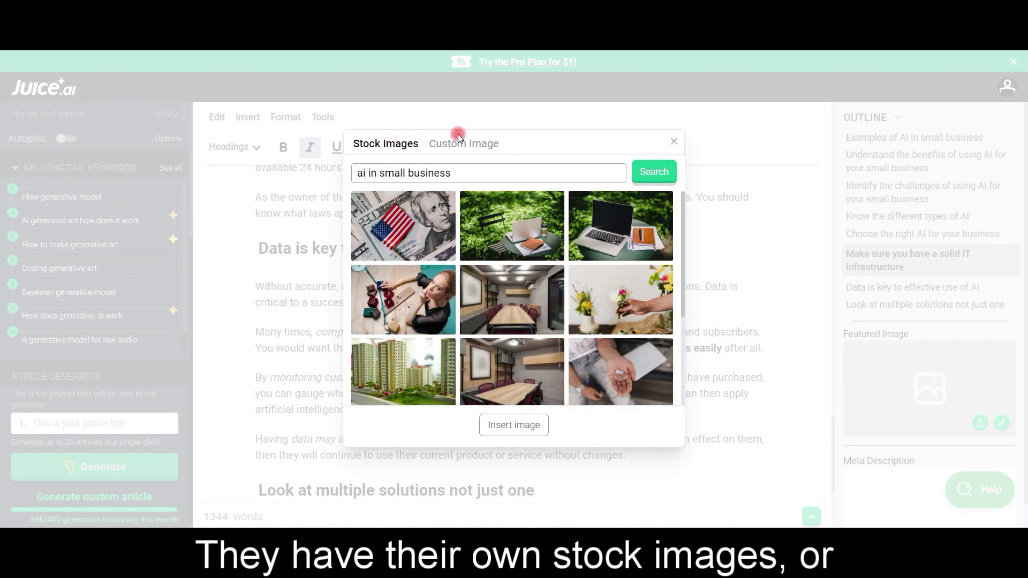
{"action": "left_click", "coordinate": [459, 145]}
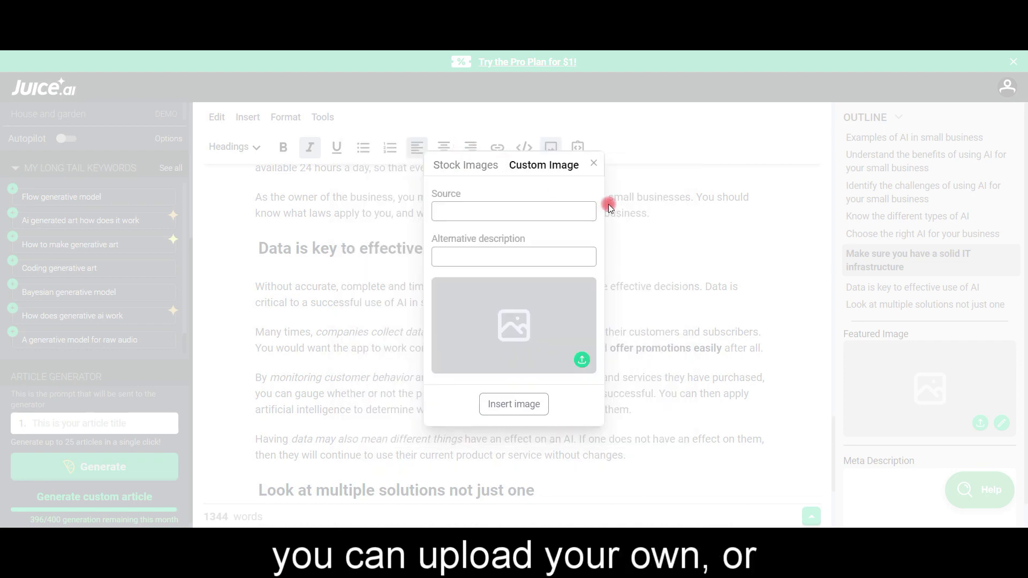
{"action": "left_click", "coordinate": [522, 217]}
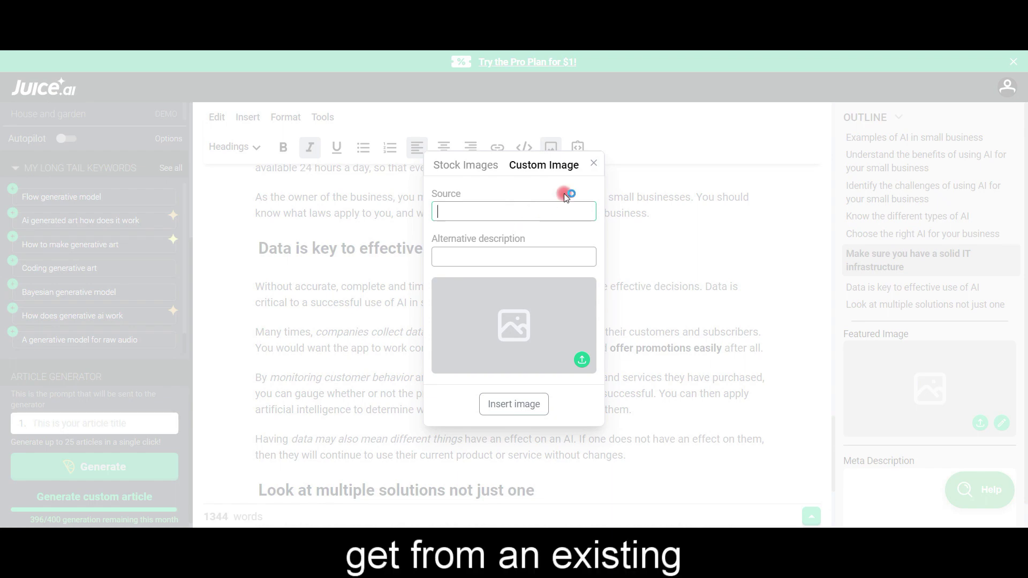
{"action": "left_click", "coordinate": [591, 166]}
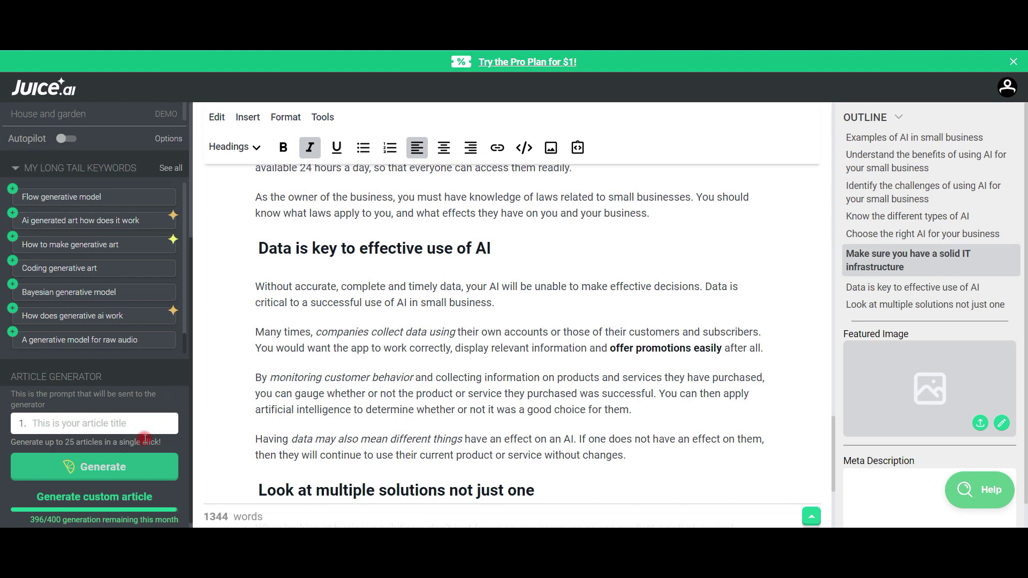
{"action": "scroll", "coordinate": [144, 440], "scroll_direction": "down", "scroll_amount": 1}
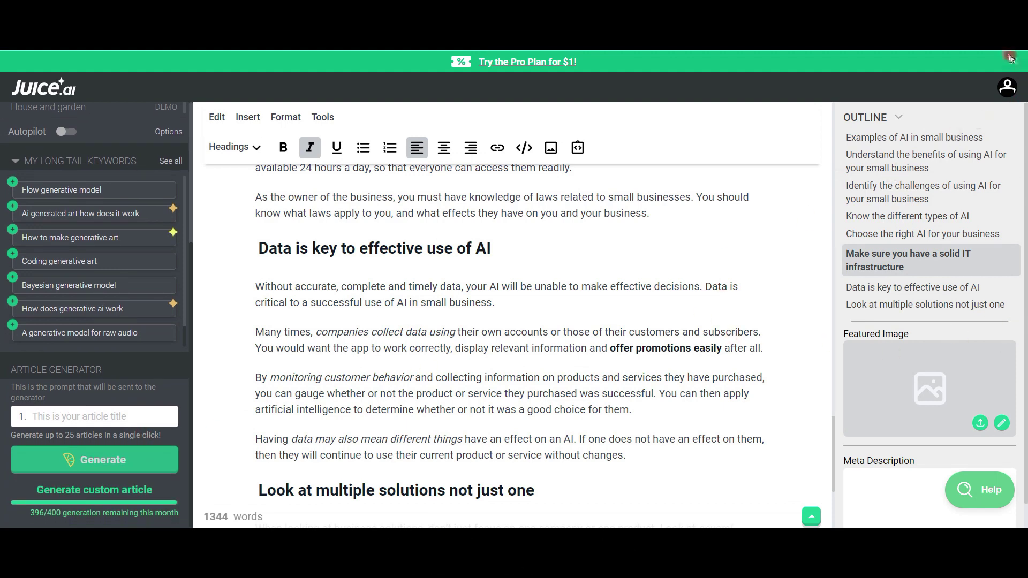
{"action": "scroll", "coordinate": [92, 333], "scroll_direction": "up", "scroll_amount": 5}
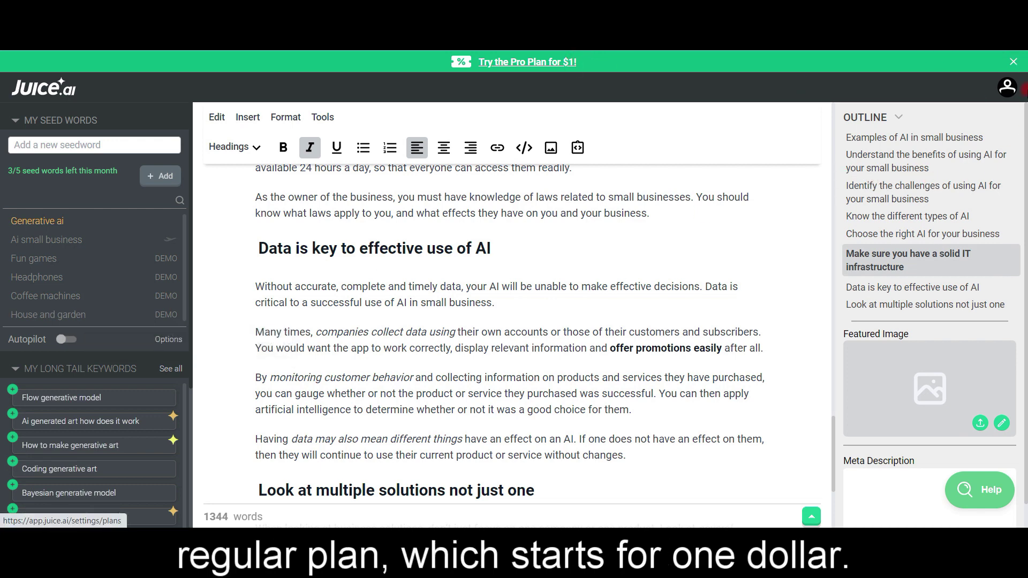
- Close the green 'Try the Pro Plan' banner
{"action": "left_click", "coordinate": [1013, 62]}
- Go to account Settings, then Team, then My Sites
{"action": "left_click", "coordinate": [1008, 69]}
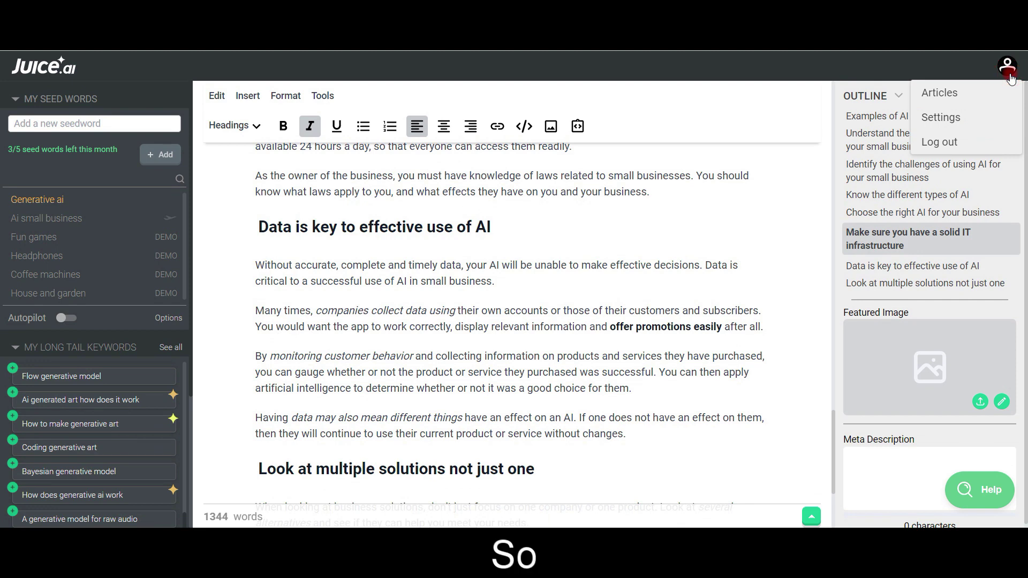
{"action": "left_click", "coordinate": [939, 117]}
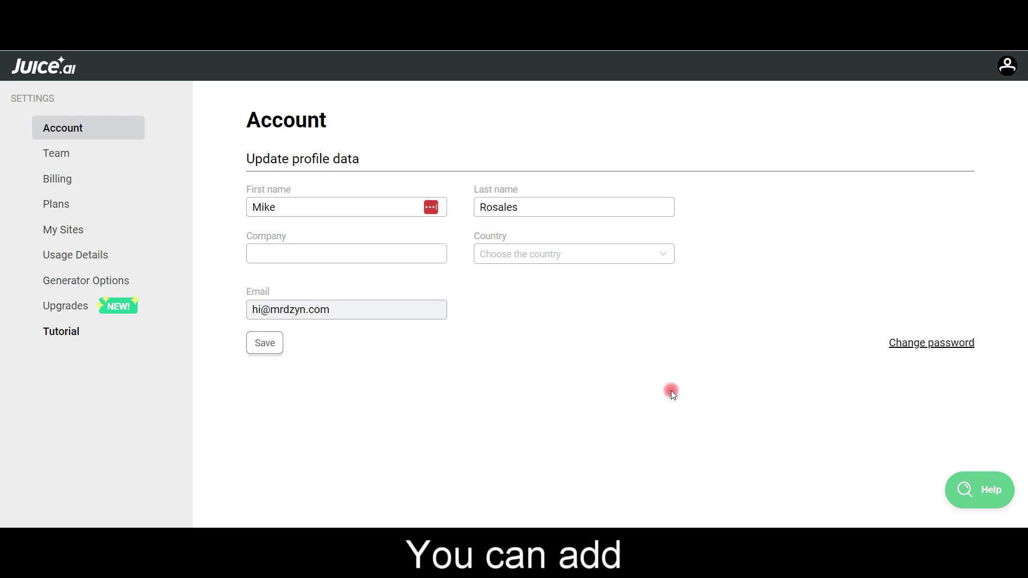
{"action": "left_click", "coordinate": [68, 155]}
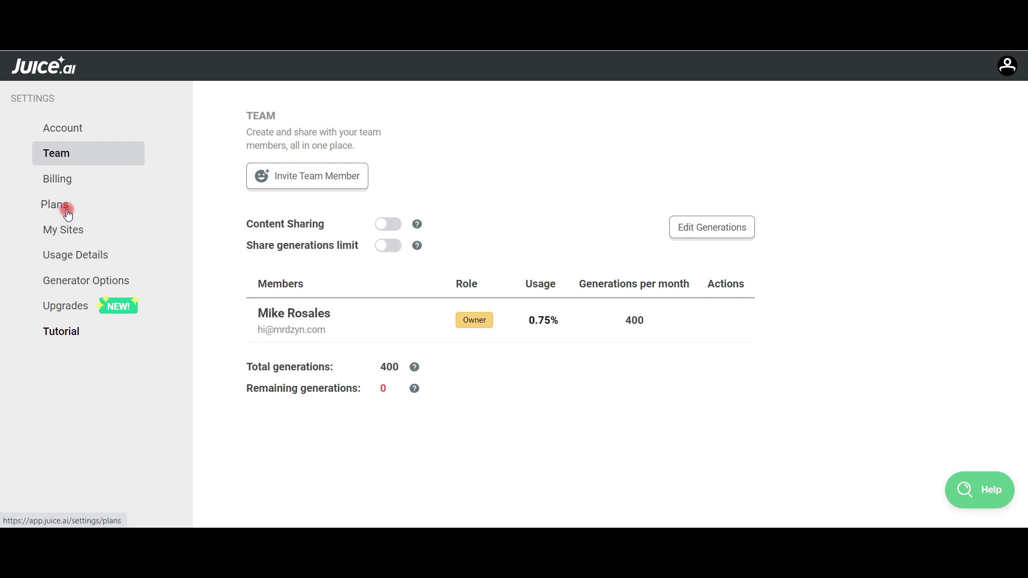
{"action": "left_click", "coordinate": [67, 231]}
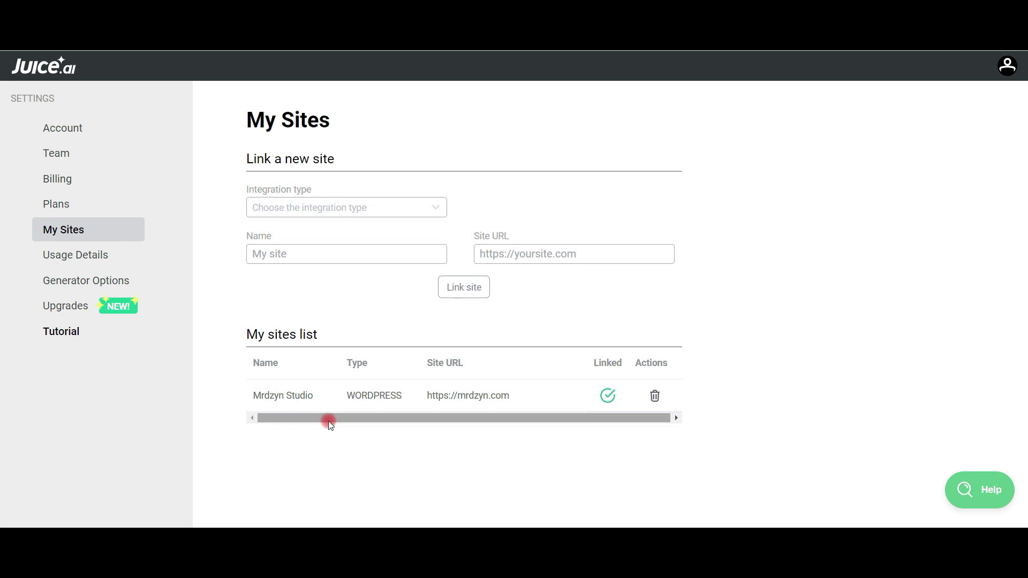
- Set the site integration type to Wordpress, then view Usage Details
{"action": "left_click", "coordinate": [356, 206]}
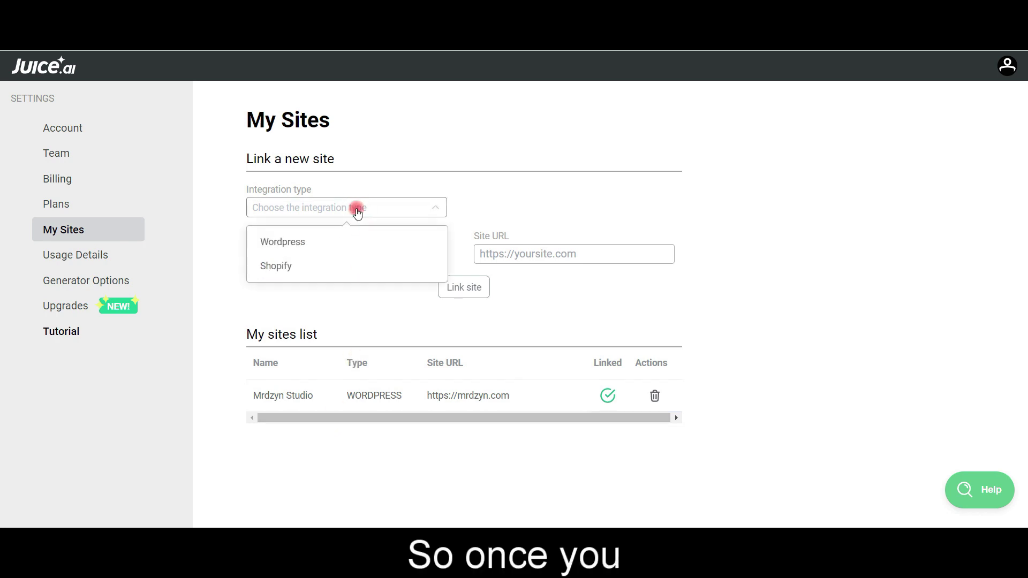
{"action": "left_click", "coordinate": [296, 251]}
{"action": "left_click", "coordinate": [528, 258]}
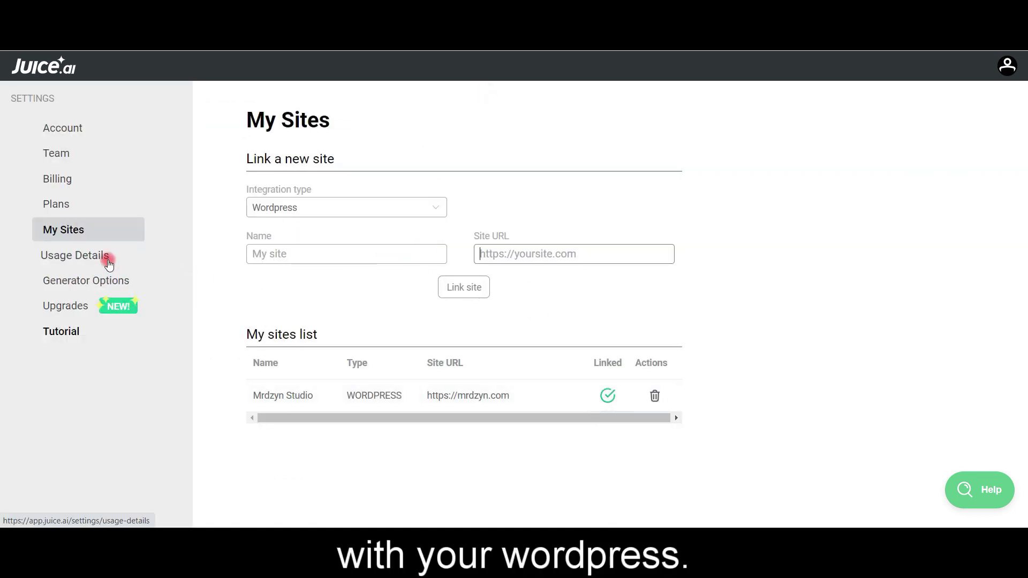
{"action": "left_click", "coordinate": [109, 262]}
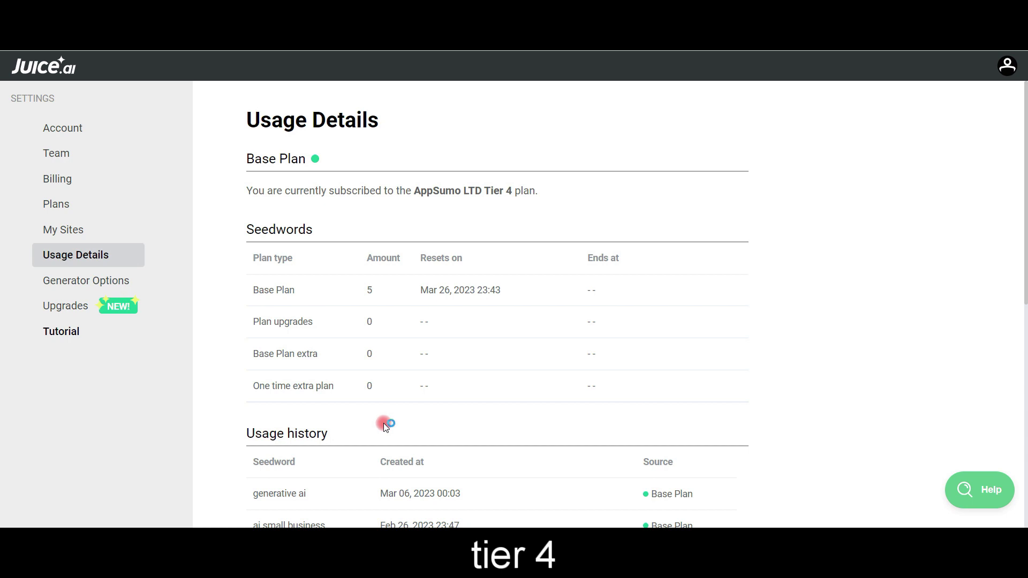
{"action": "scroll", "coordinate": [383, 424], "scroll_direction": "down", "scroll_amount": 3}
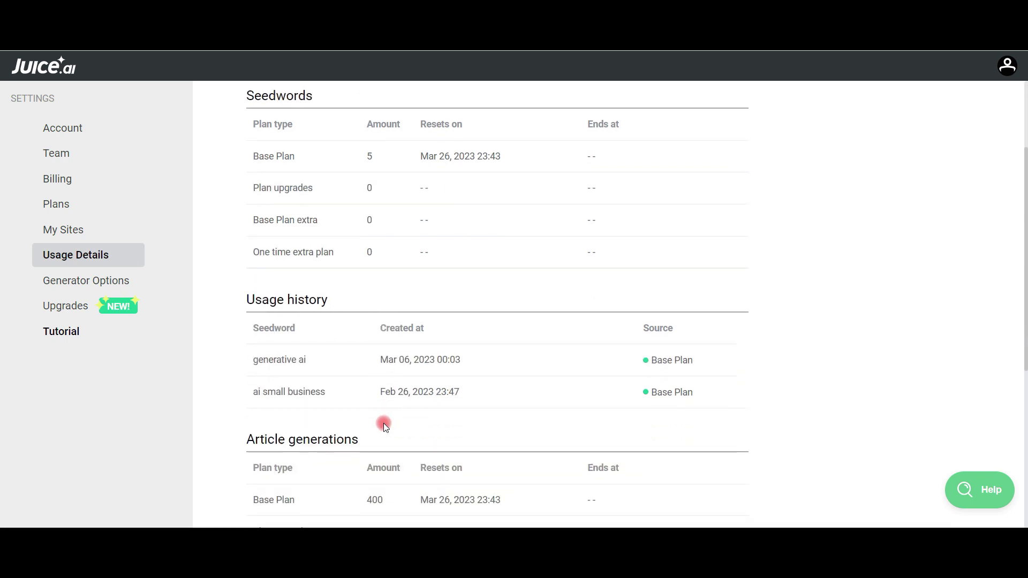
{"action": "scroll", "coordinate": [282, 396], "scroll_direction": "up", "scroll_amount": 3}
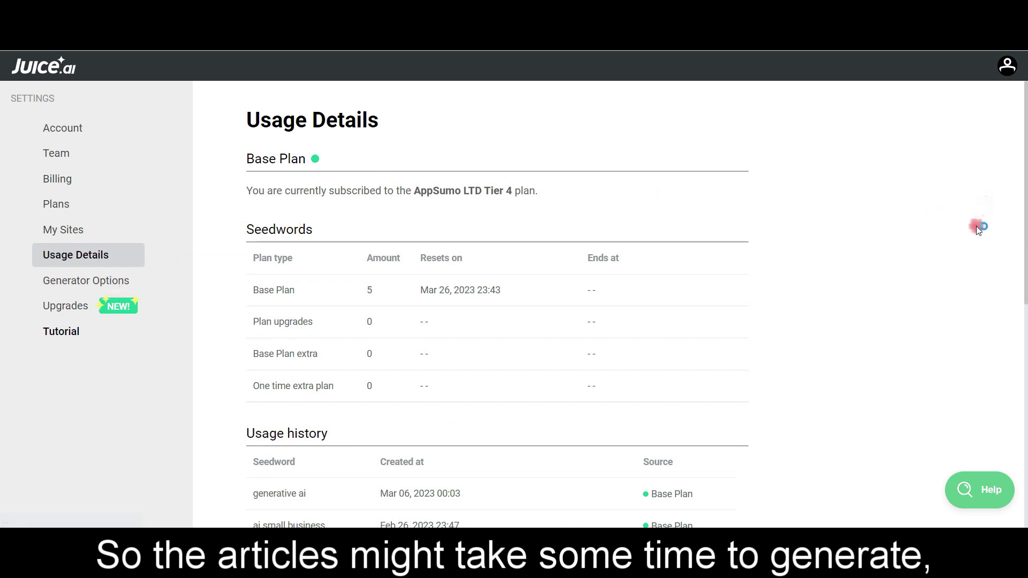
- Return to Articles through the account menu and dismiss the subscriber-required notice
{"action": "left_click", "coordinate": [1014, 71]}
{"action": "left_click", "coordinate": [983, 96]}
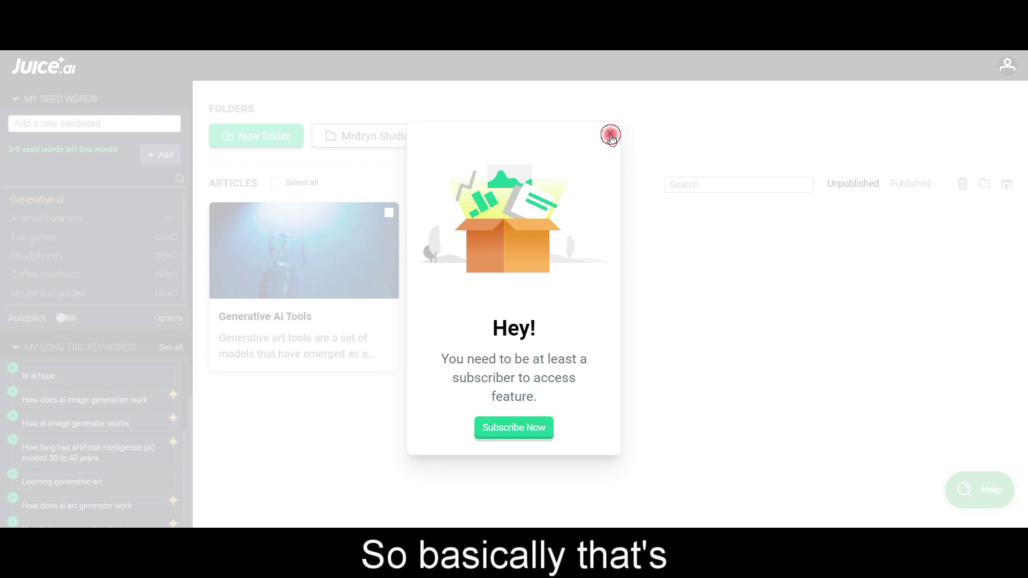
{"action": "left_click", "coordinate": [611, 135]}
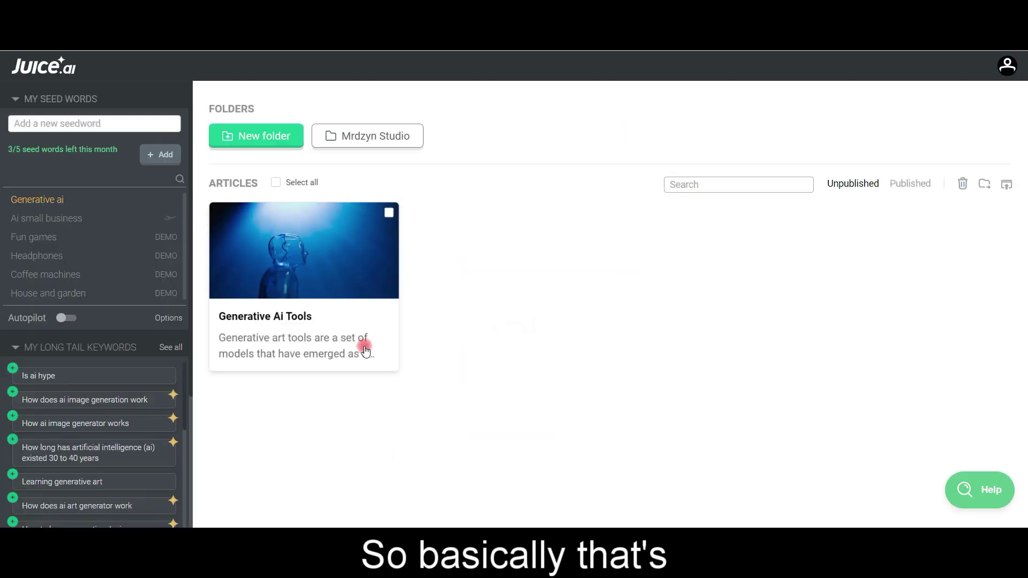
- Read through the Generative Ai Tools article, then go back to the articles dashboard
{"action": "left_click", "coordinate": [281, 254]}
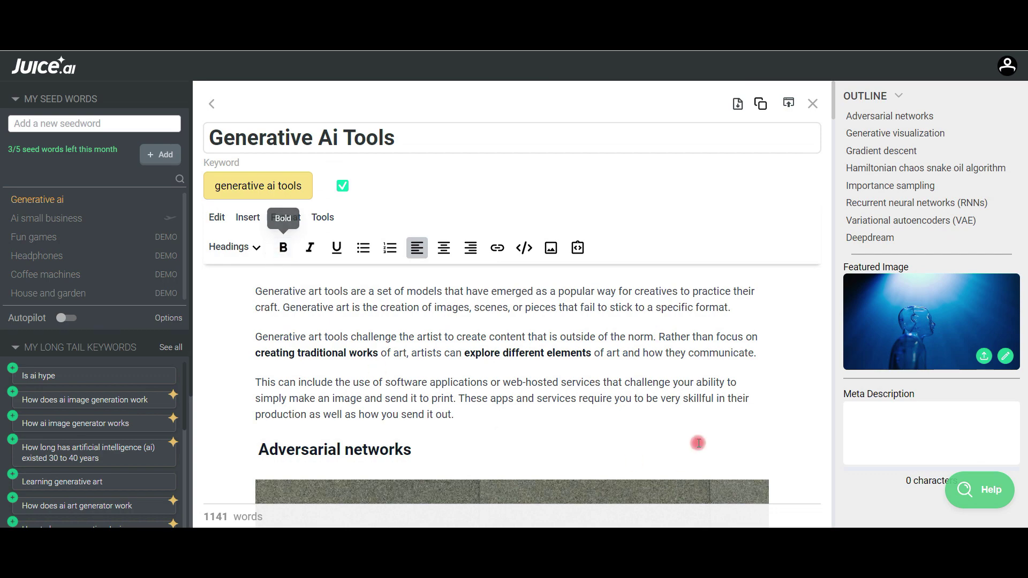
{"action": "scroll", "coordinate": [681, 441], "scroll_direction": "down", "scroll_amount": 3}
{"action": "scroll", "coordinate": [680, 442], "scroll_direction": "down", "scroll_amount": 5}
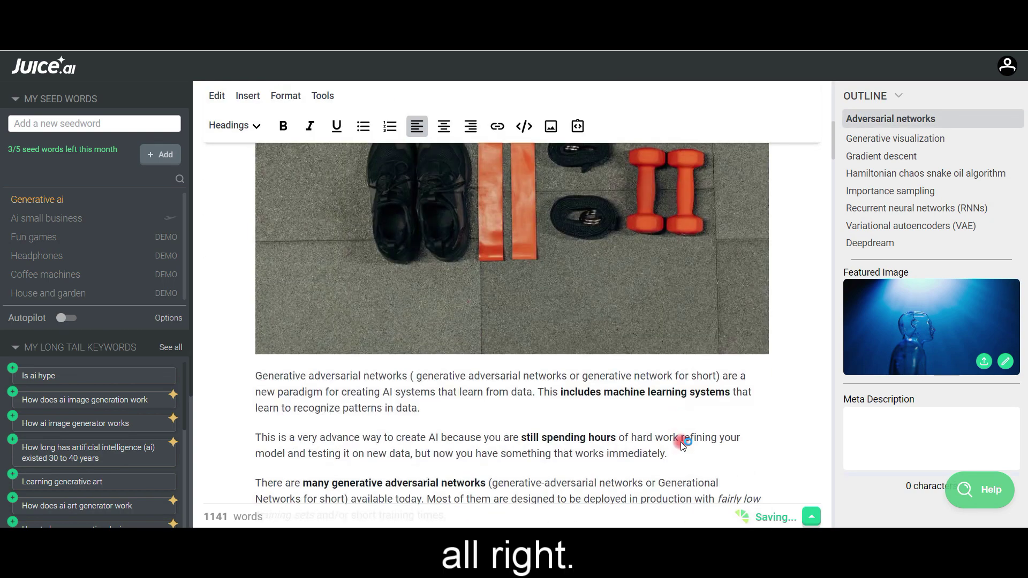
{"action": "scroll", "coordinate": [680, 442], "scroll_direction": "up", "scroll_amount": 6}
{"action": "scroll", "coordinate": [681, 442], "scroll_direction": "up", "scroll_amount": 3}
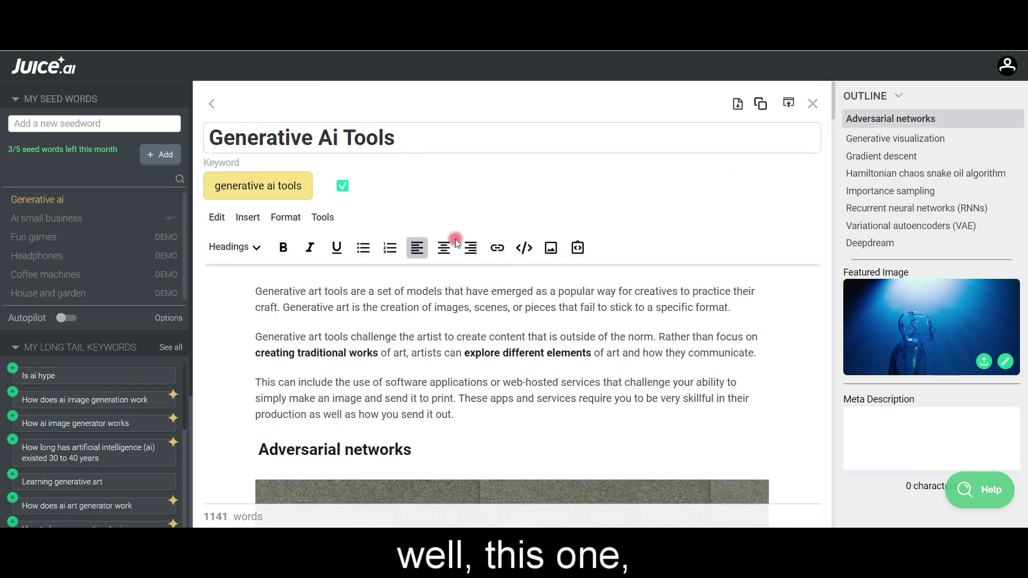
{"action": "scroll", "coordinate": [544, 375], "scroll_direction": "down", "scroll_amount": 5}
{"action": "scroll", "coordinate": [677, 399], "scroll_direction": "down", "scroll_amount": 3}
{"action": "scroll", "coordinate": [680, 399], "scroll_direction": "down", "scroll_amount": 4}
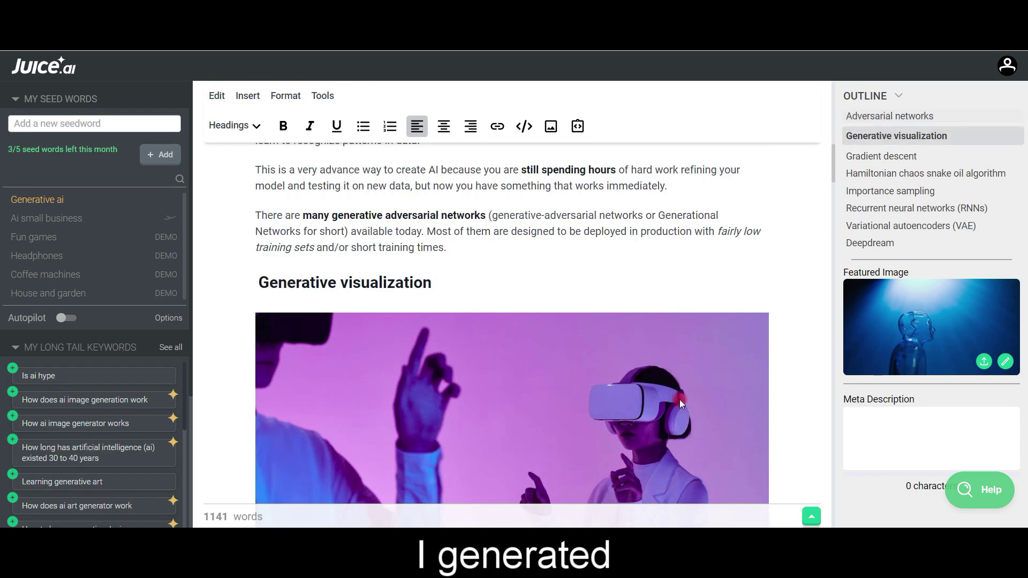
{"action": "scroll", "coordinate": [679, 400], "scroll_direction": "down", "scroll_amount": 4}
{"action": "scroll", "coordinate": [601, 298], "scroll_direction": "down", "scroll_amount": 4}
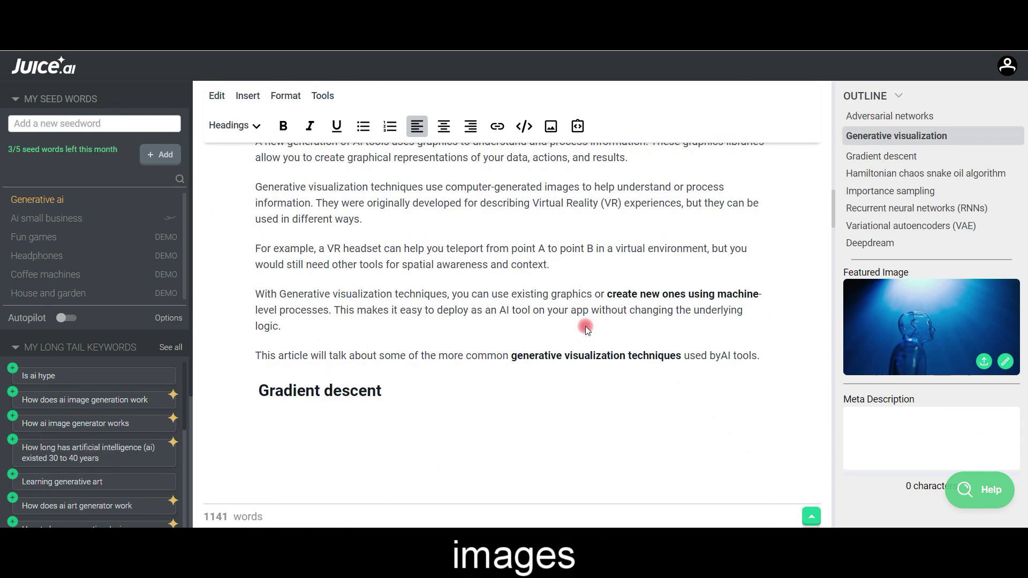
{"action": "scroll", "coordinate": [585, 326], "scroll_direction": "down", "scroll_amount": 1}
{"action": "scroll", "coordinate": [586, 326], "scroll_direction": "down", "scroll_amount": 3}
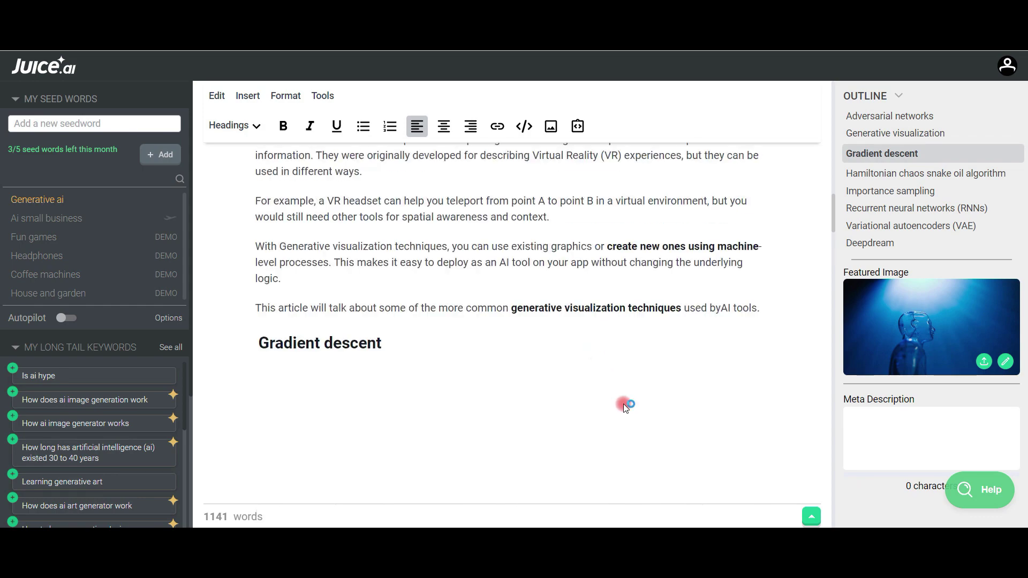
{"action": "scroll", "coordinate": [624, 405], "scroll_direction": "up", "scroll_amount": 3}
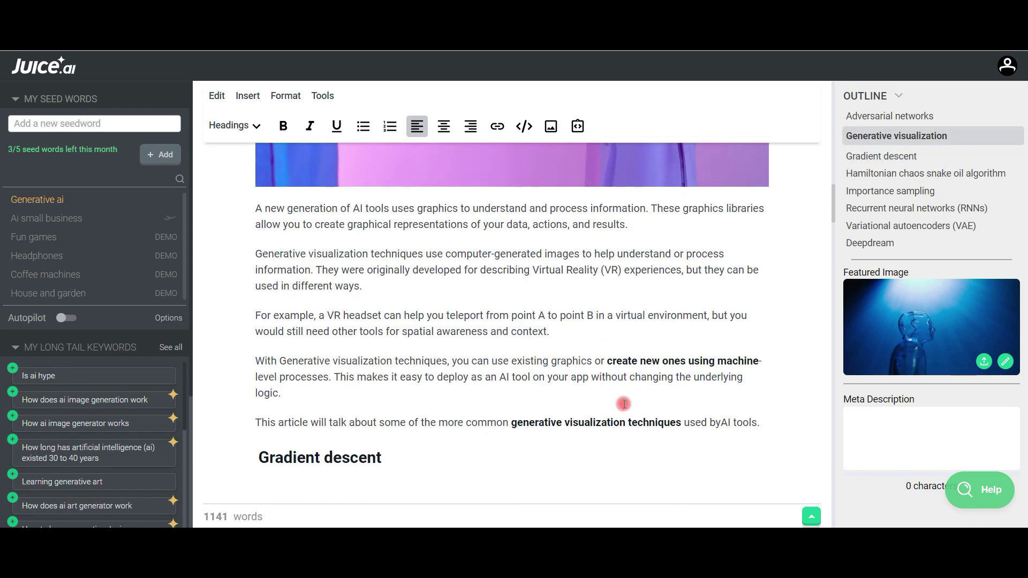
{"action": "scroll", "coordinate": [623, 404], "scroll_direction": "up", "scroll_amount": 5}
{"action": "scroll", "coordinate": [624, 404], "scroll_direction": "up", "scroll_amount": 5}
{"action": "scroll", "coordinate": [624, 405], "scroll_direction": "up", "scroll_amount": 5}
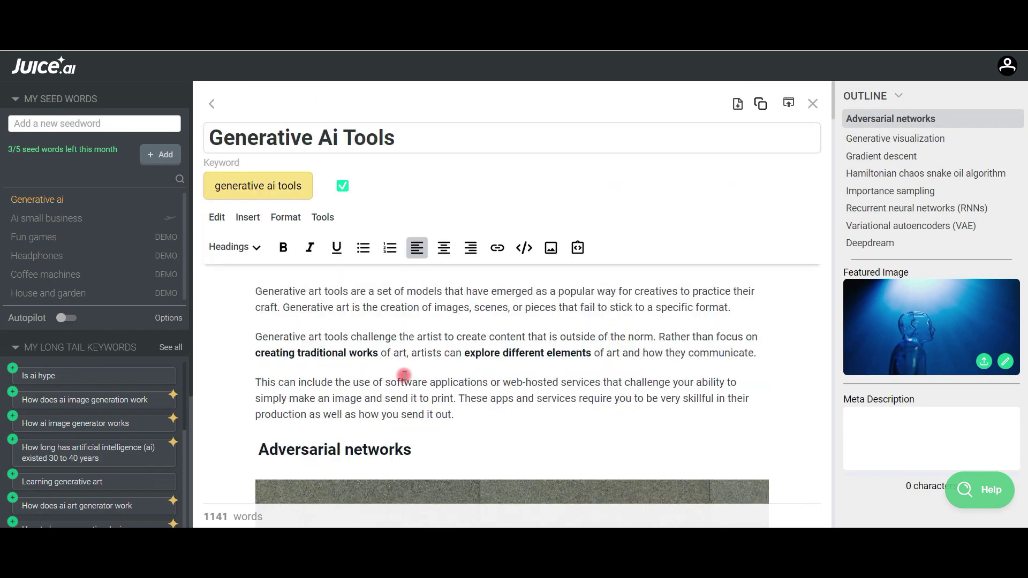
{"action": "scroll", "coordinate": [403, 376], "scroll_direction": "down", "scroll_amount": 3}
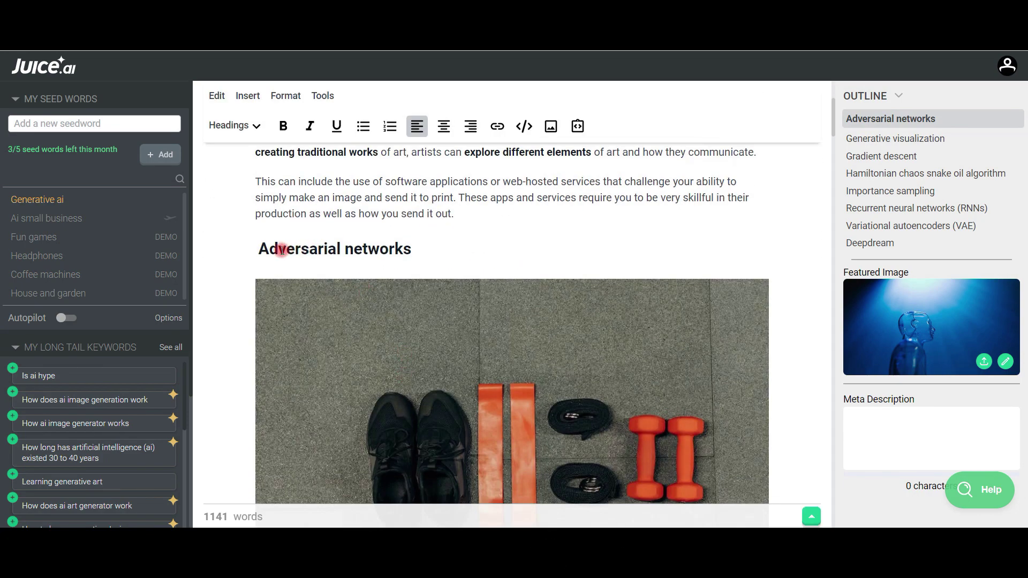
{"action": "scroll", "coordinate": [281, 250], "scroll_direction": "down", "scroll_amount": 1}
{"action": "scroll", "coordinate": [608, 383], "scroll_direction": "down", "scroll_amount": 2}
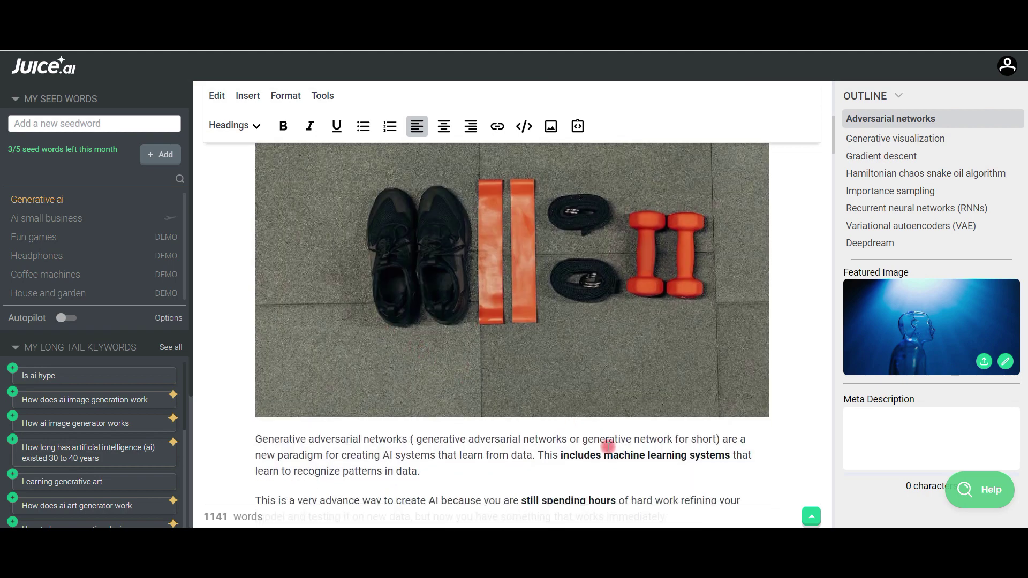
{"action": "scroll", "coordinate": [608, 448], "scroll_direction": "down", "scroll_amount": 3}
{"action": "scroll", "coordinate": [609, 447], "scroll_direction": "down", "scroll_amount": 2}
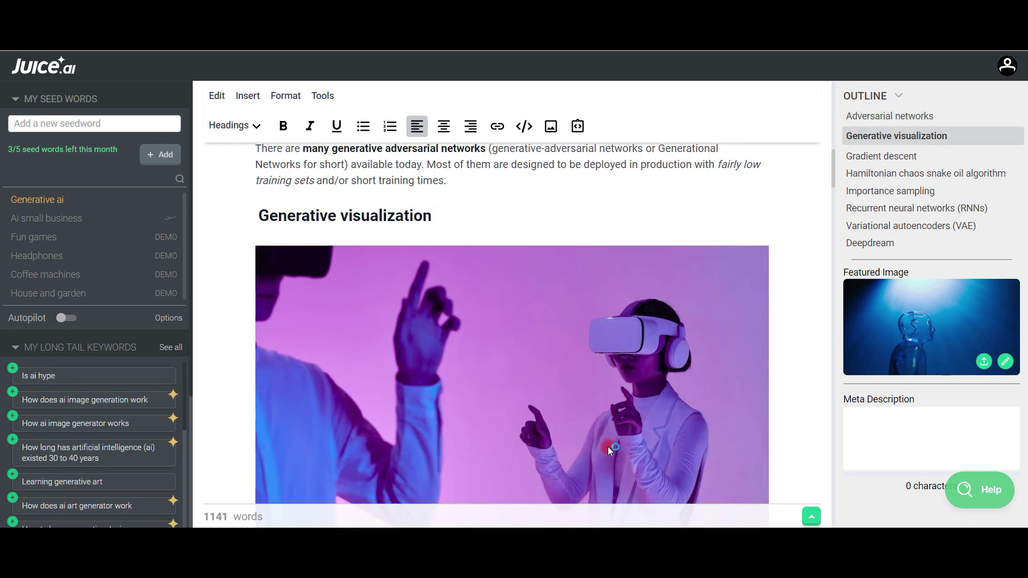
{"action": "scroll", "coordinate": [608, 447], "scroll_direction": "down", "scroll_amount": 3}
{"action": "scroll", "coordinate": [608, 447], "scroll_direction": "down", "scroll_amount": 1}
{"action": "scroll", "coordinate": [608, 446], "scroll_direction": "down", "scroll_amount": 3}
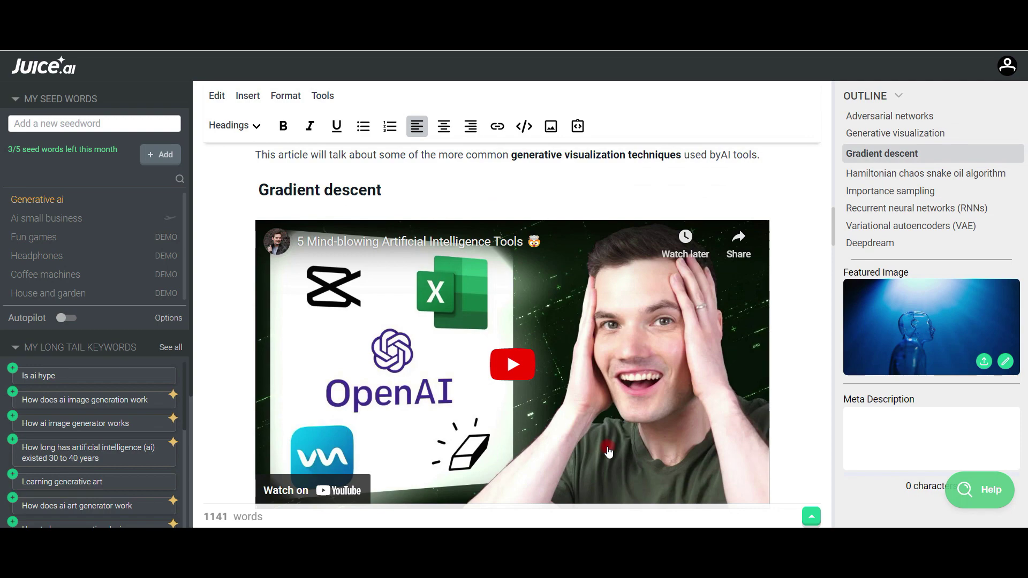
{"action": "scroll", "coordinate": [608, 452], "scroll_direction": "down", "scroll_amount": 3}
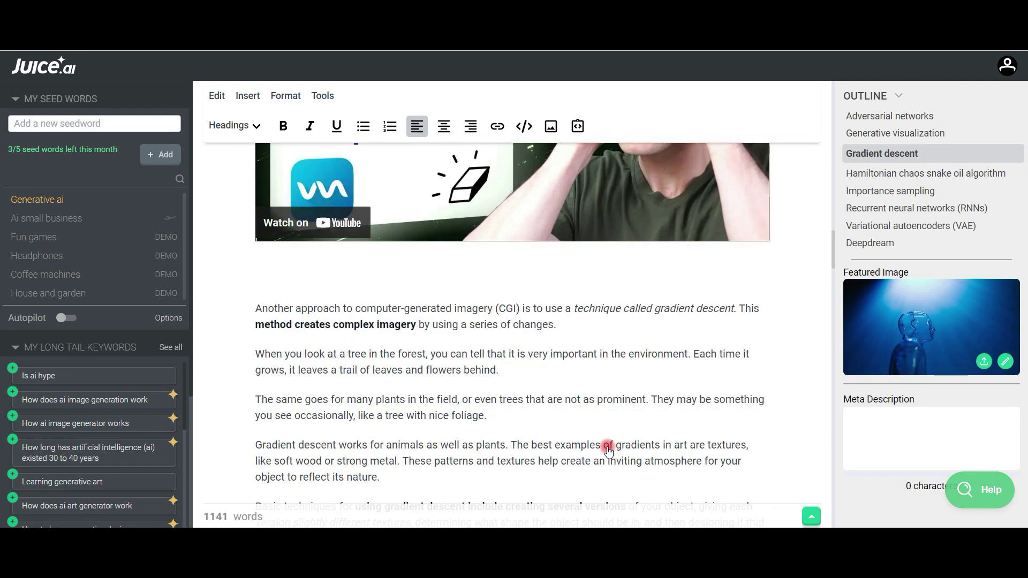
{"action": "scroll", "coordinate": [608, 447], "scroll_direction": "down", "scroll_amount": 2}
{"action": "scroll", "coordinate": [608, 448], "scroll_direction": "down", "scroll_amount": 1}
{"action": "scroll", "coordinate": [608, 448], "scroll_direction": "down", "scroll_amount": 5}
{"action": "scroll", "coordinate": [608, 448], "scroll_direction": "down", "scroll_amount": 4}
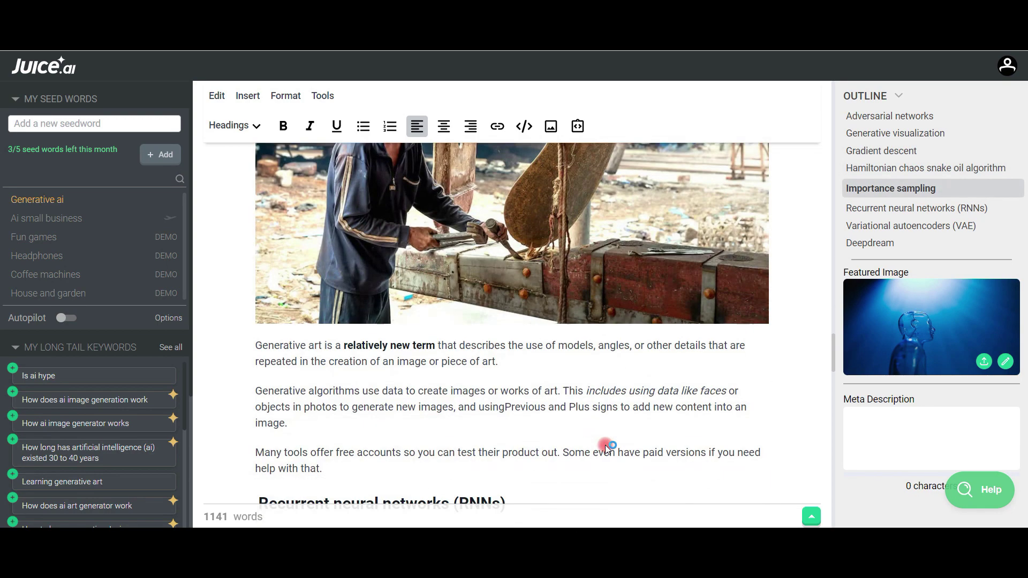
{"action": "scroll", "coordinate": [604, 445], "scroll_direction": "down", "scroll_amount": 4}
{"action": "scroll", "coordinate": [604, 446], "scroll_direction": "down", "scroll_amount": 4}
{"action": "scroll", "coordinate": [602, 446], "scroll_direction": "down", "scroll_amount": 3}
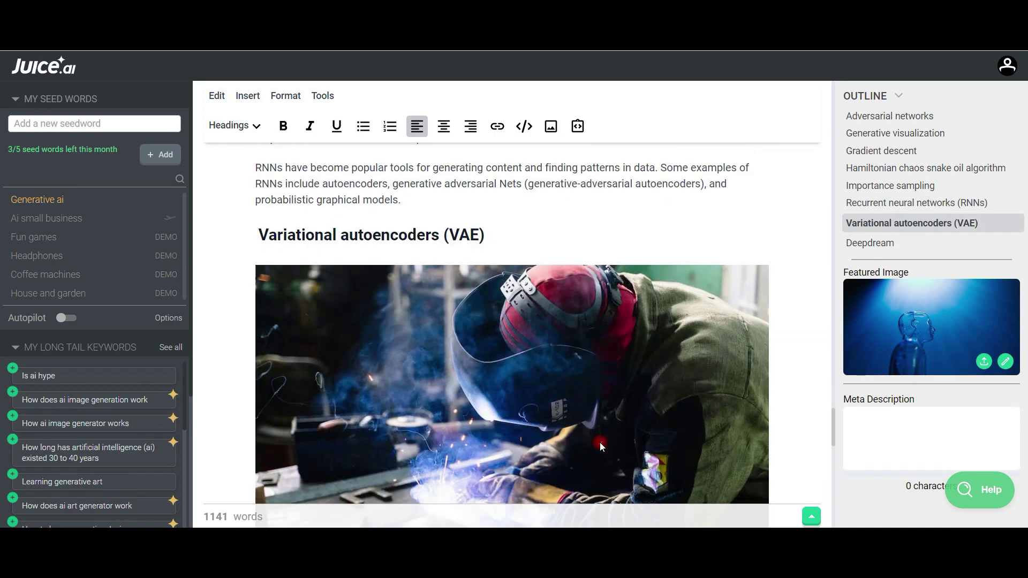
{"action": "scroll", "coordinate": [601, 447], "scroll_direction": "down", "scroll_amount": 5}
{"action": "scroll", "coordinate": [601, 446], "scroll_direction": "down", "scroll_amount": 4}
{"action": "scroll", "coordinate": [600, 444], "scroll_direction": "down", "scroll_amount": 1}
{"action": "scroll", "coordinate": [597, 443], "scroll_direction": "down", "scroll_amount": 3}
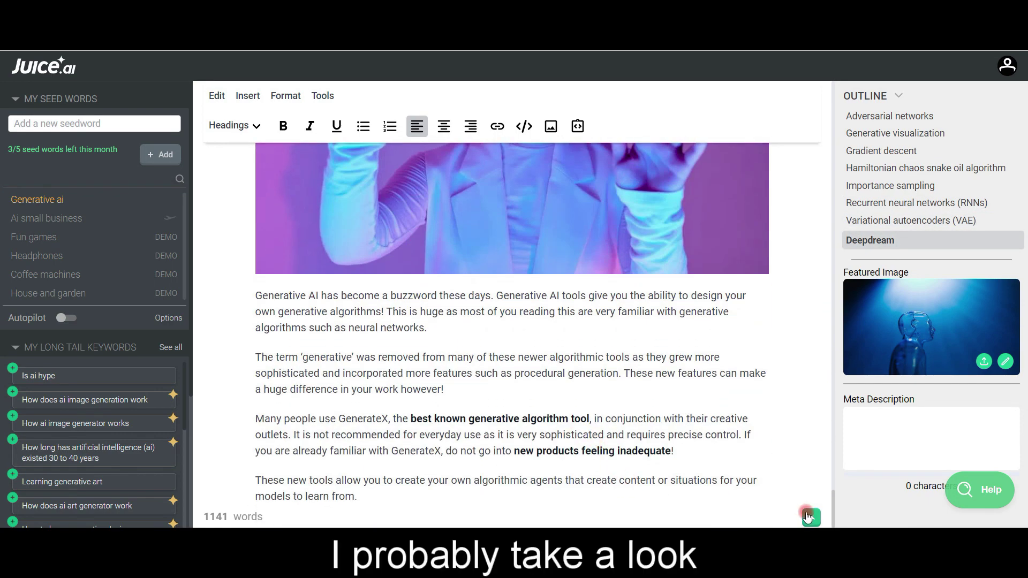
{"action": "left_click", "coordinate": [68, 196]}
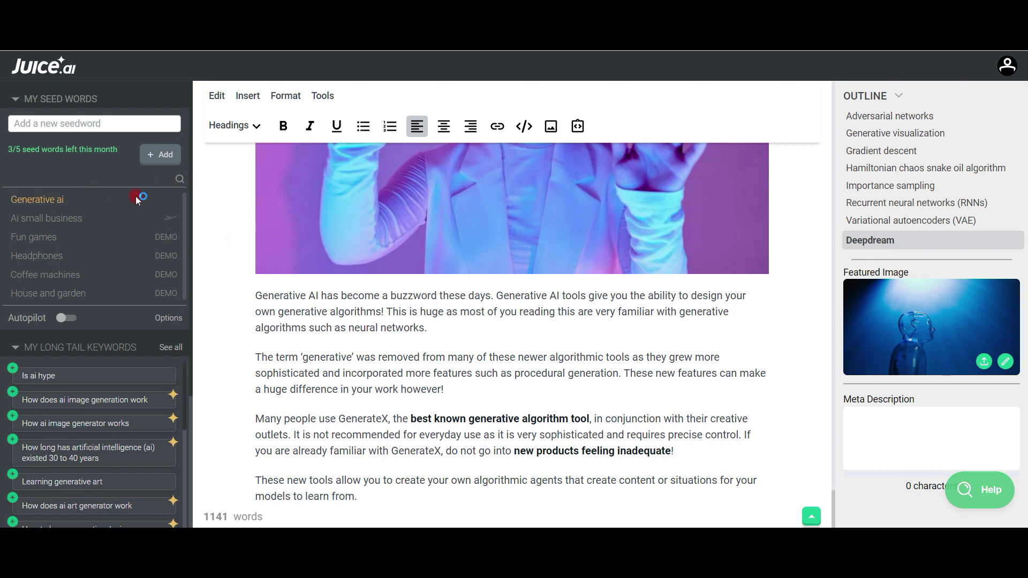
{"action": "left_click", "coordinate": [61, 71]}
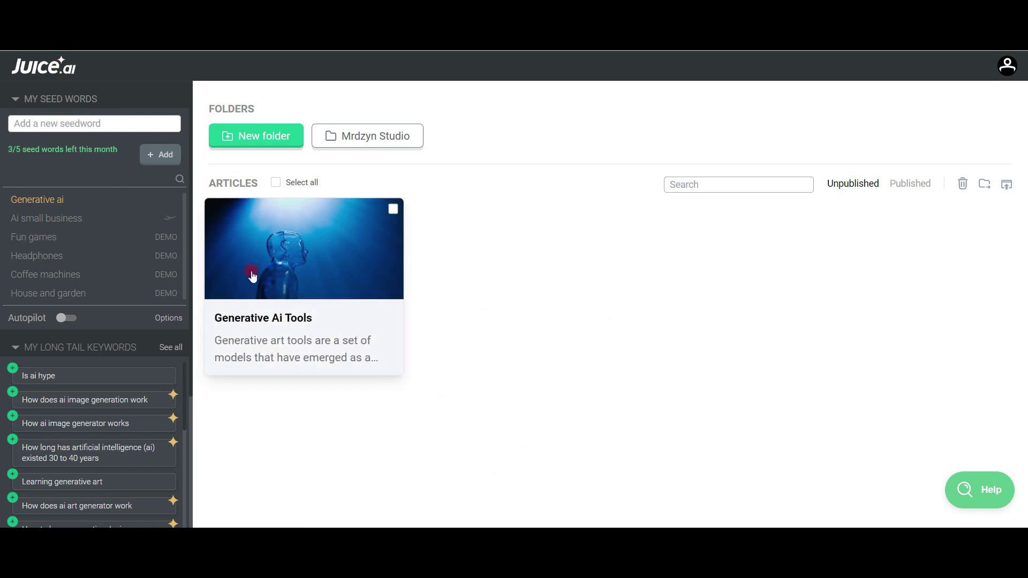
{"action": "scroll", "coordinate": [131, 461], "scroll_direction": "down", "scroll_amount": 5}
{"action": "scroll", "coordinate": [137, 464], "scroll_direction": "down", "scroll_amount": 3}
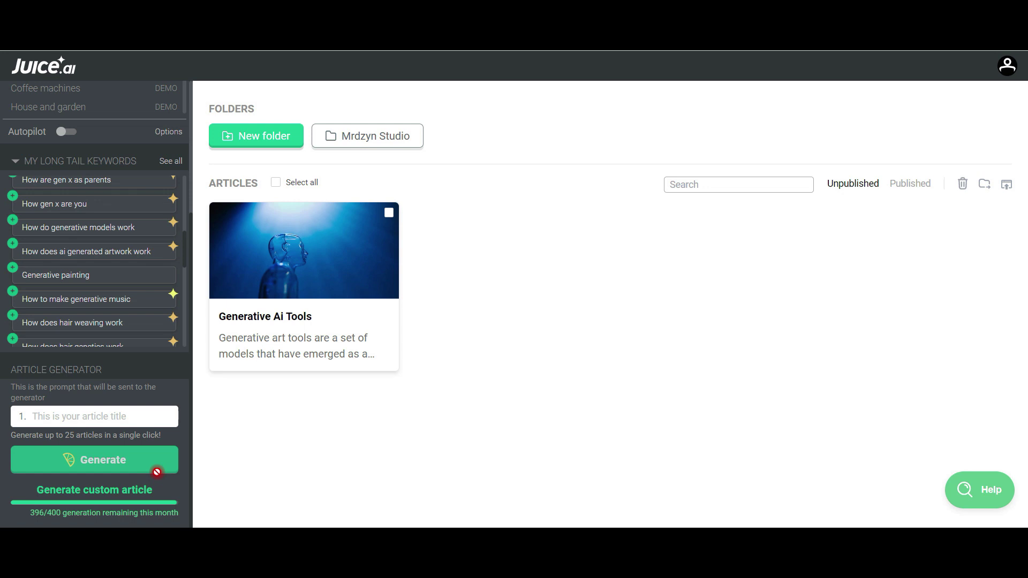
- Reopen and close the Generative Ai Tools article, then select the Generative ai seed word
{"action": "left_click", "coordinate": [152, 410]}
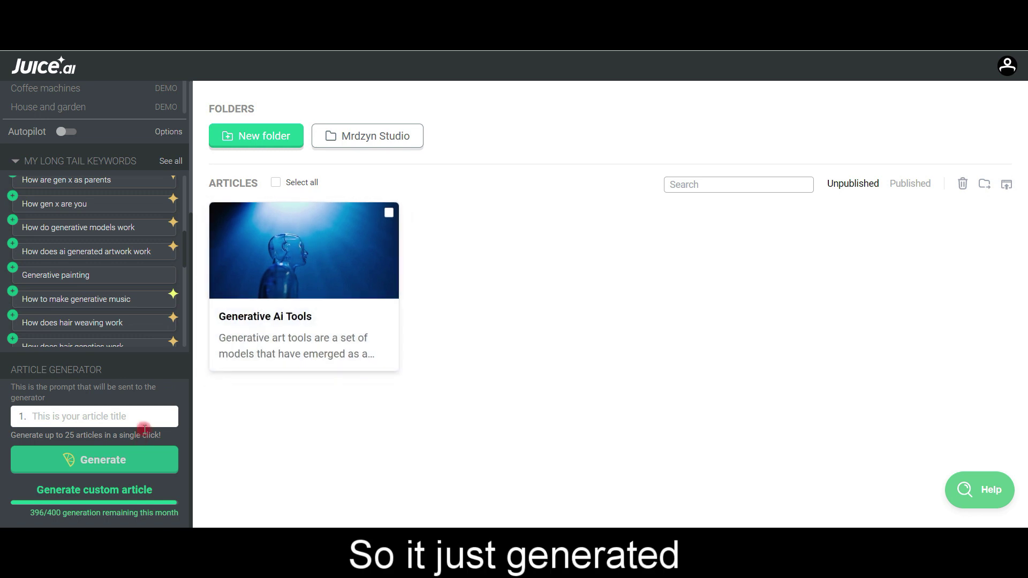
{"action": "left_click", "coordinate": [268, 280]}
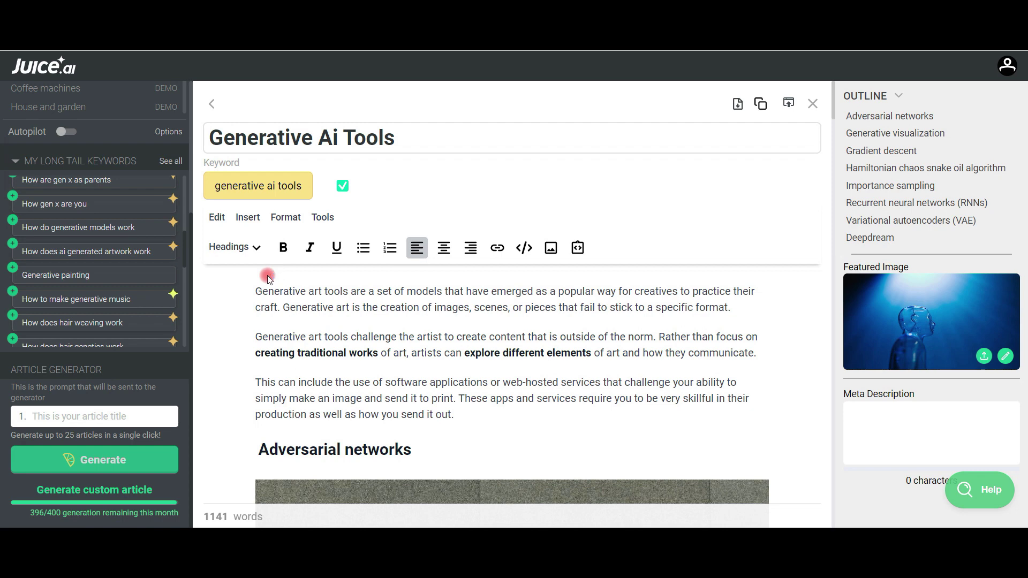
{"action": "left_click", "coordinate": [209, 103]}
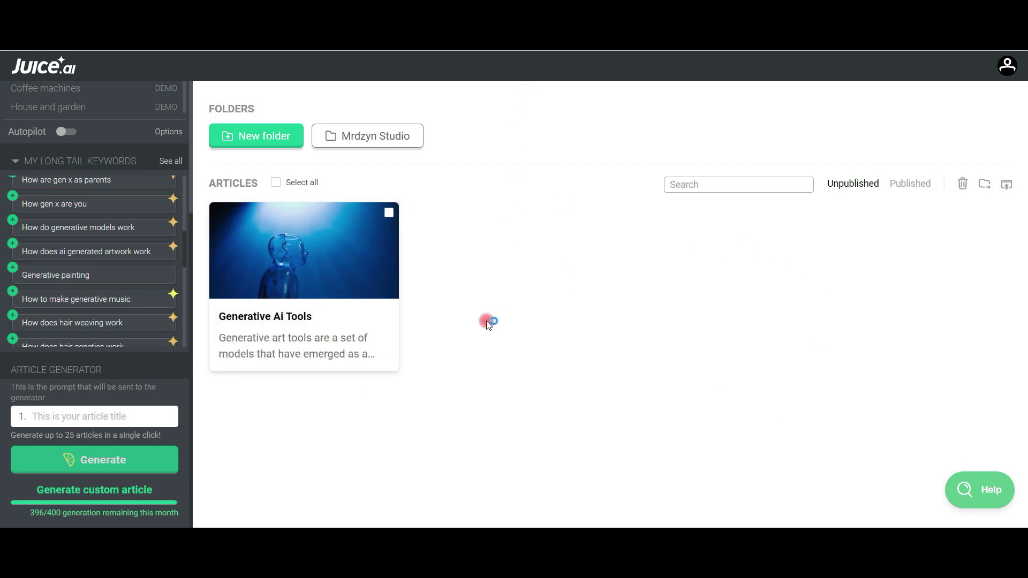
{"action": "scroll", "coordinate": [149, 359], "scroll_direction": "up", "scroll_amount": 3}
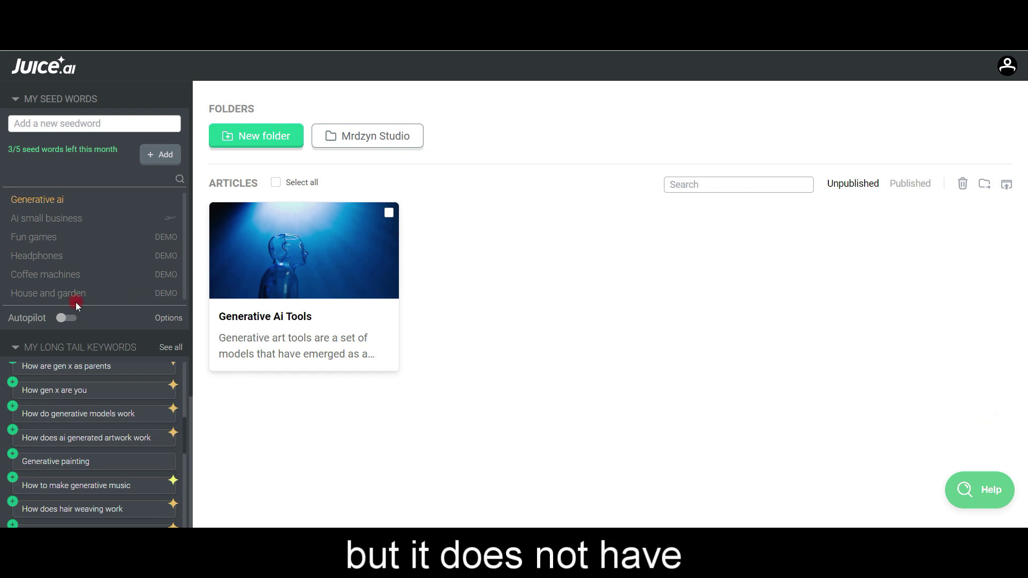
{"action": "left_click", "coordinate": [88, 207]}
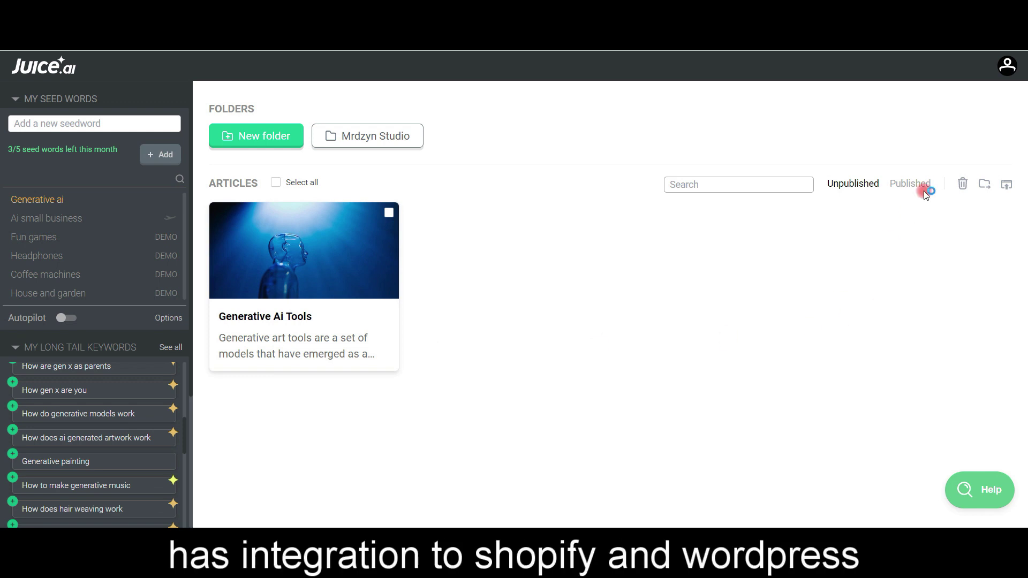
- Open the top-right account menu with Articles, Settings and Log out
{"action": "left_click", "coordinate": [1009, 68]}
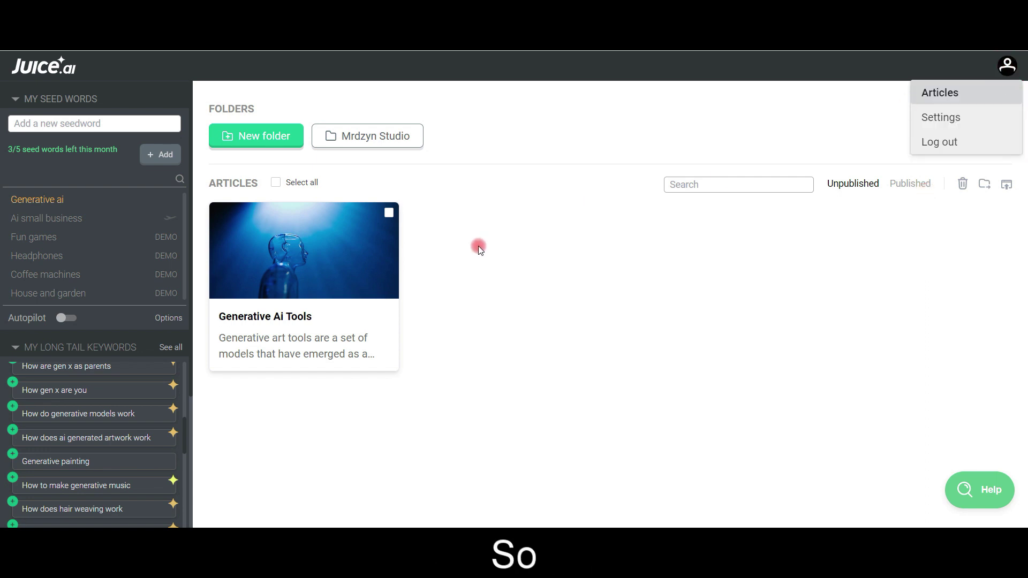